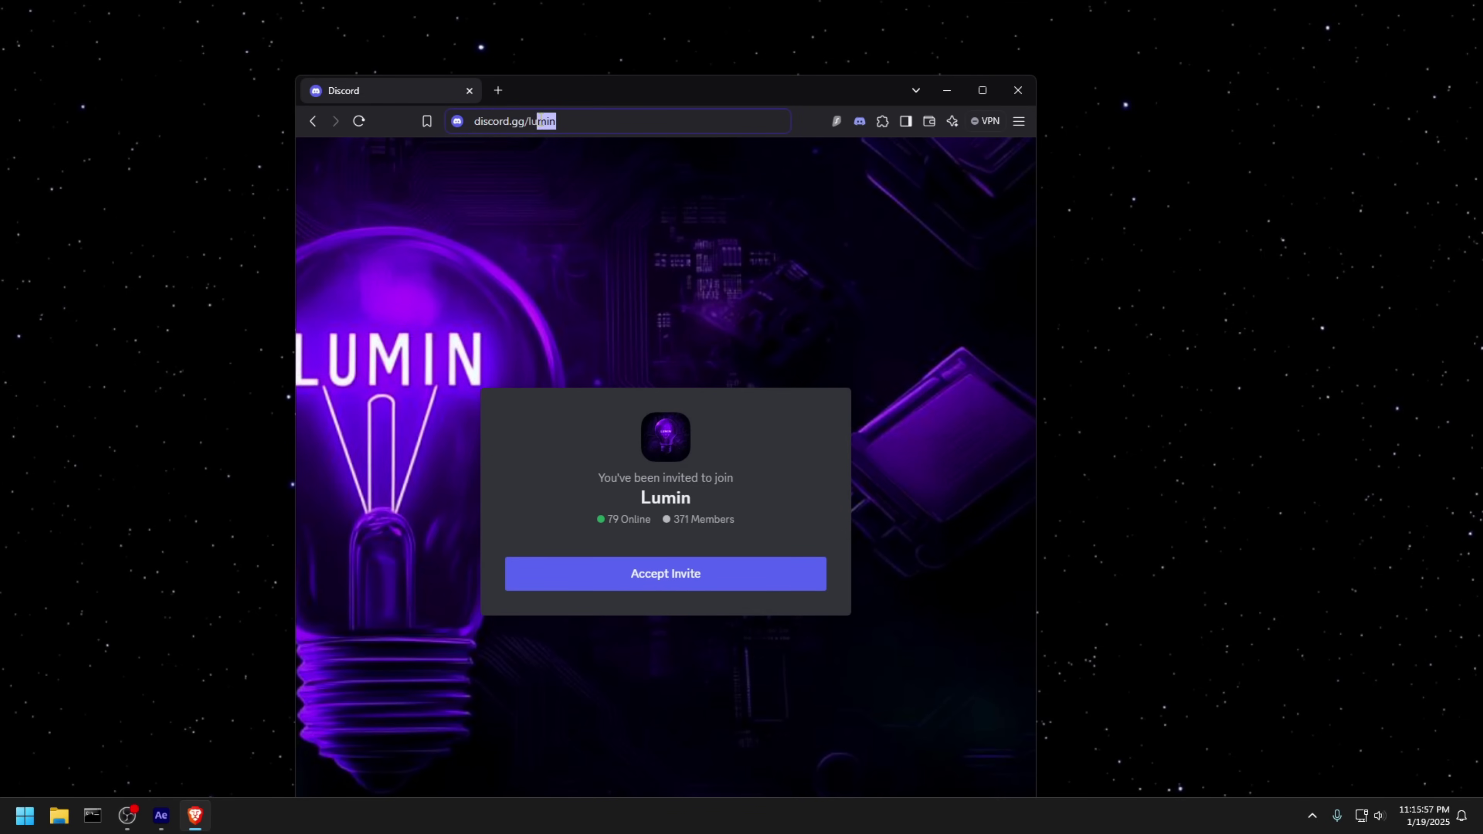
Download LuminTimerRes.zip from the Discord #files channel, accepting the download warning.
click(808, 199)
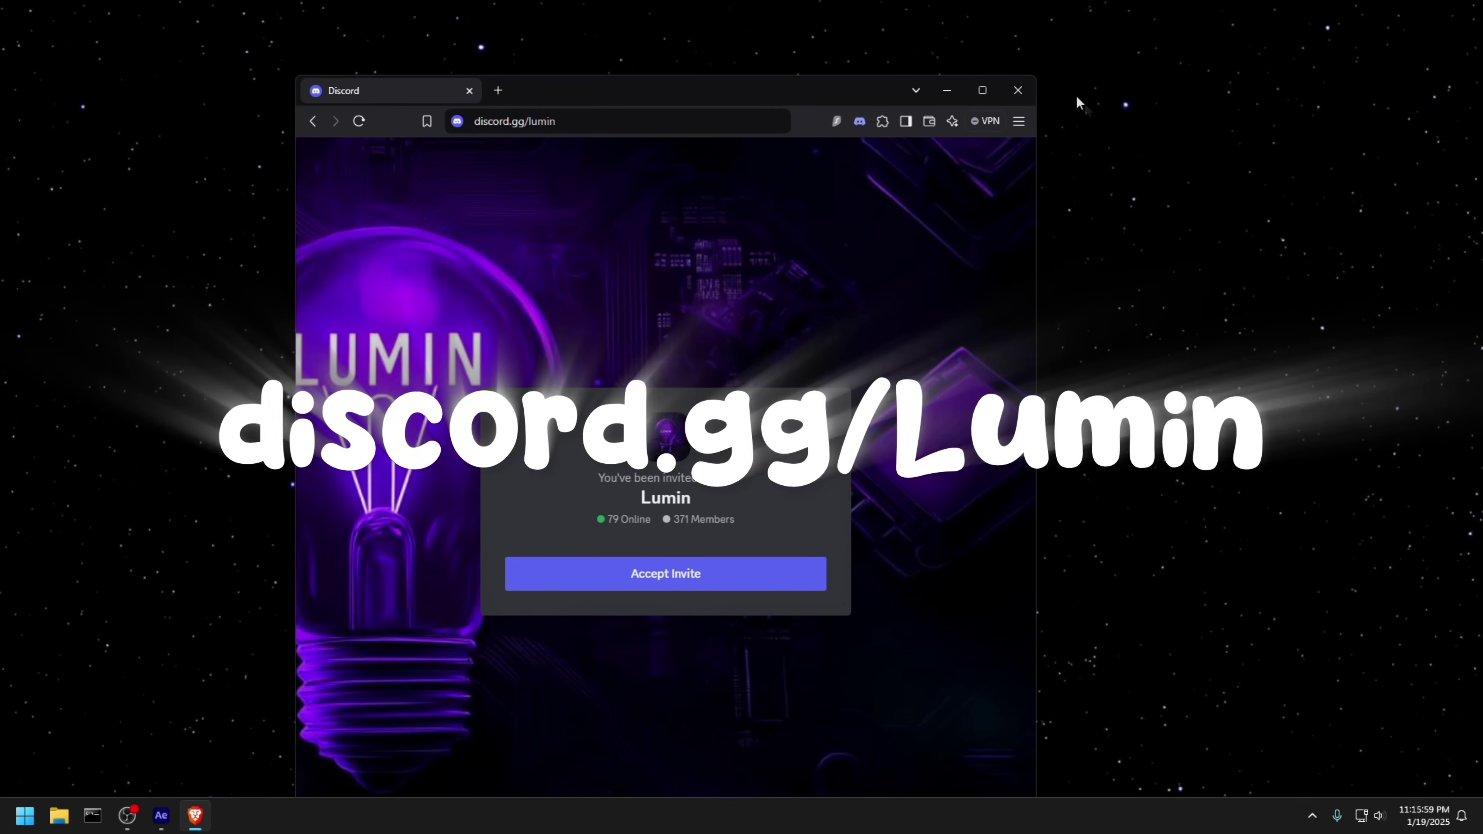
click(1017, 87)
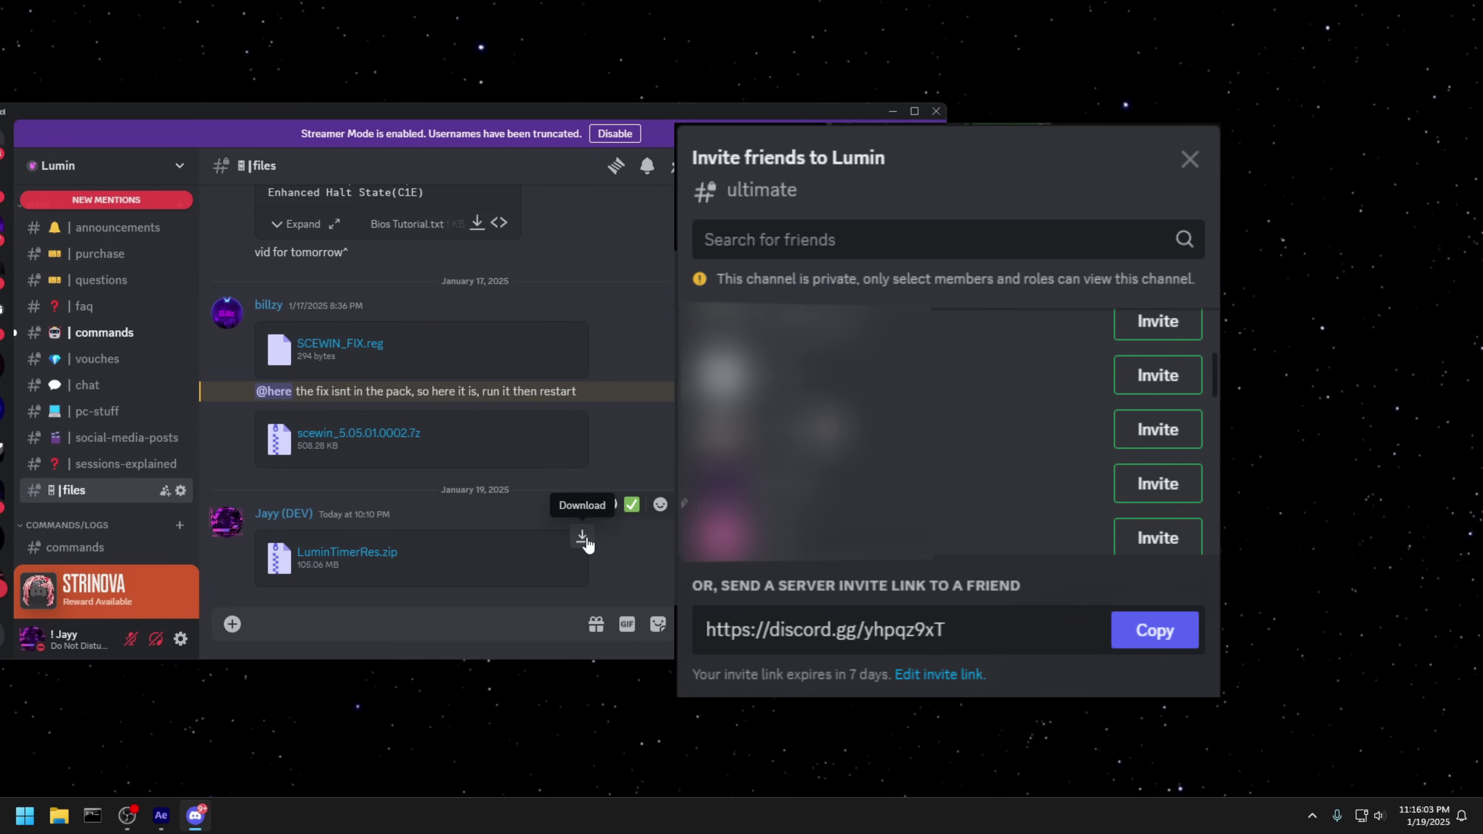
click(583, 538)
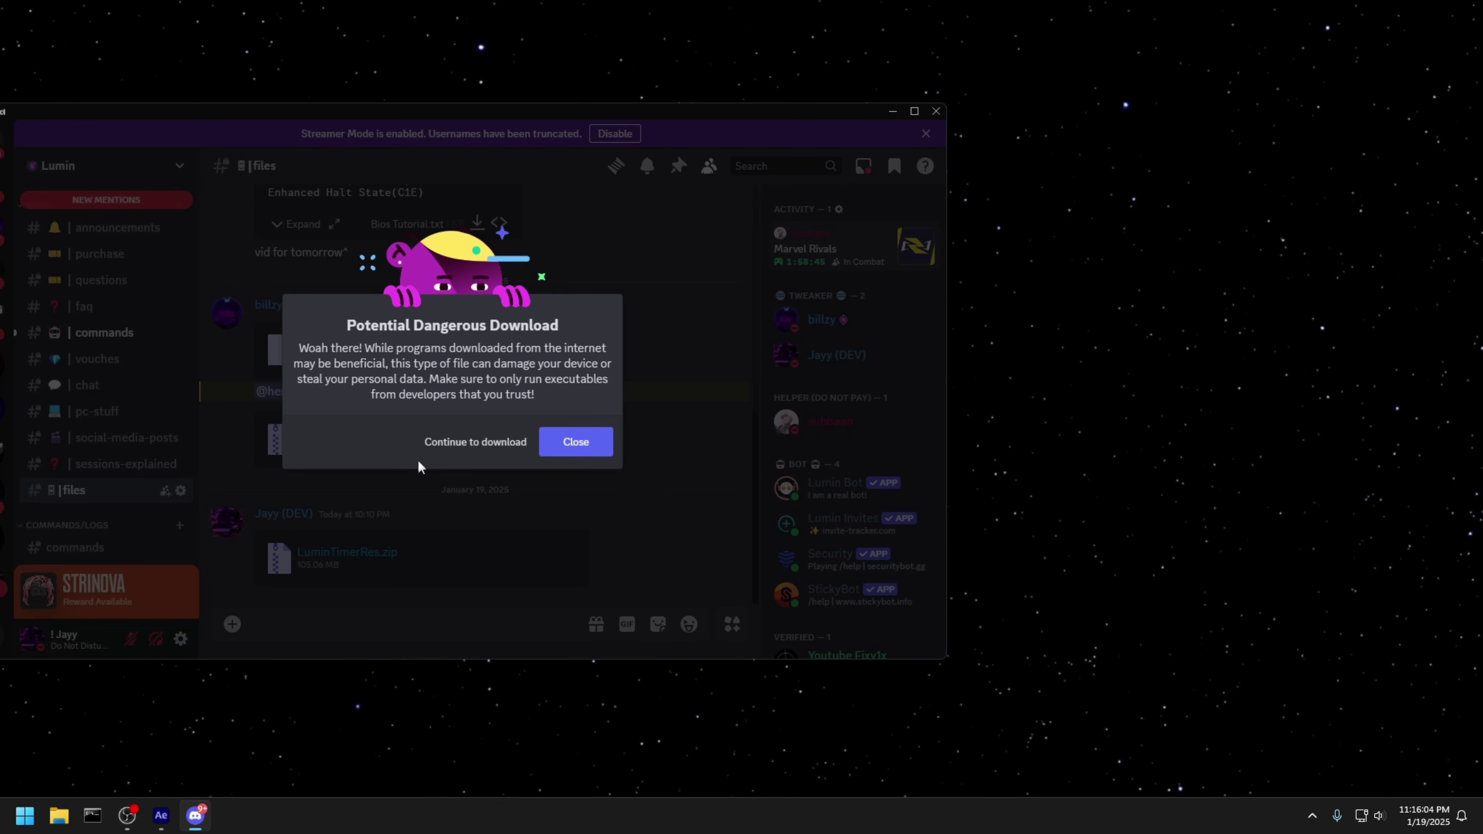
click(486, 527)
Extract LuminTimerRes.zip to C:\LuminTimerRes and open the ! READFIRST folder.
click(936, 111)
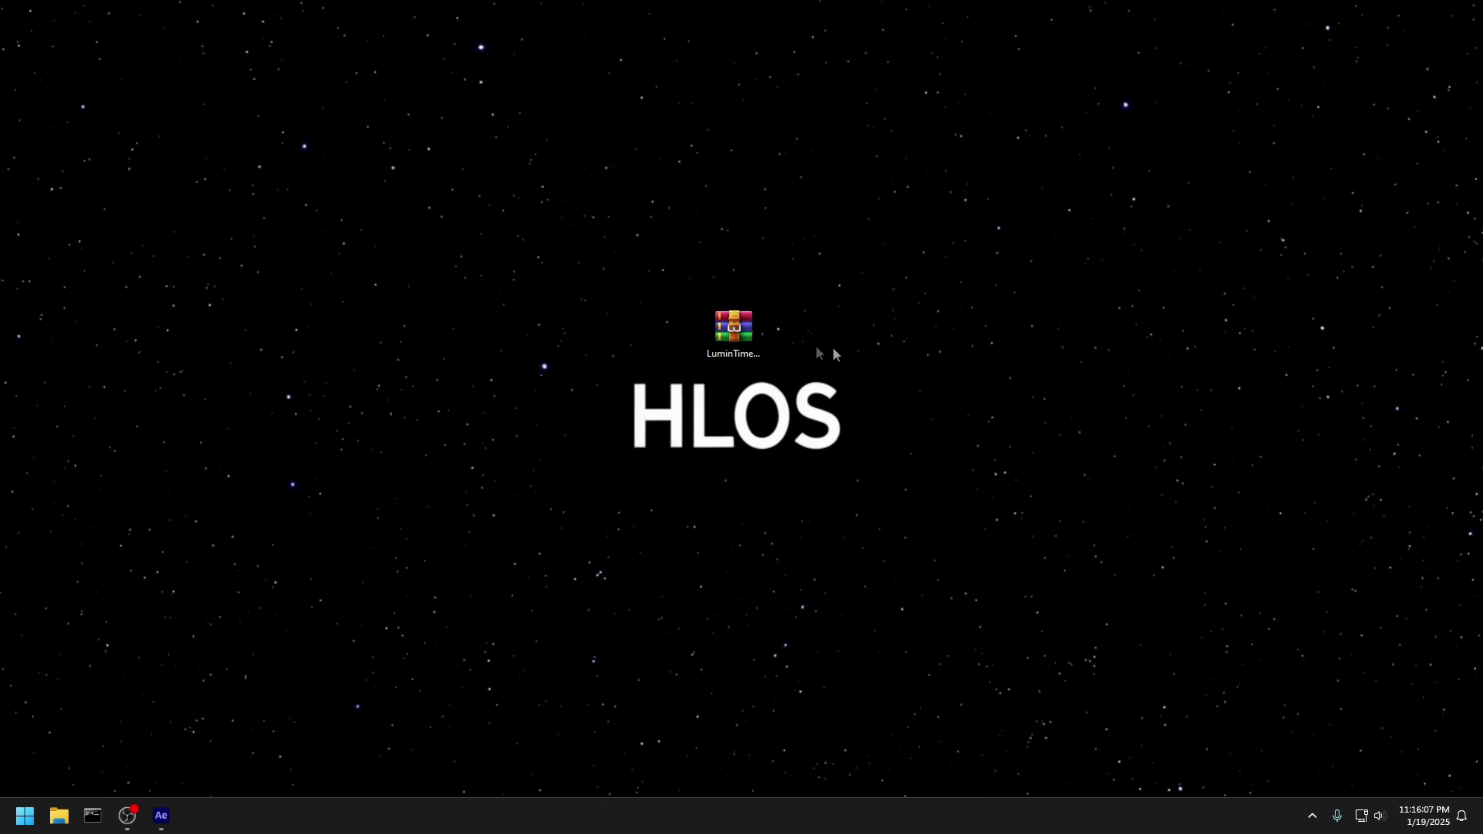
right_click(733, 327)
click(766, 478)
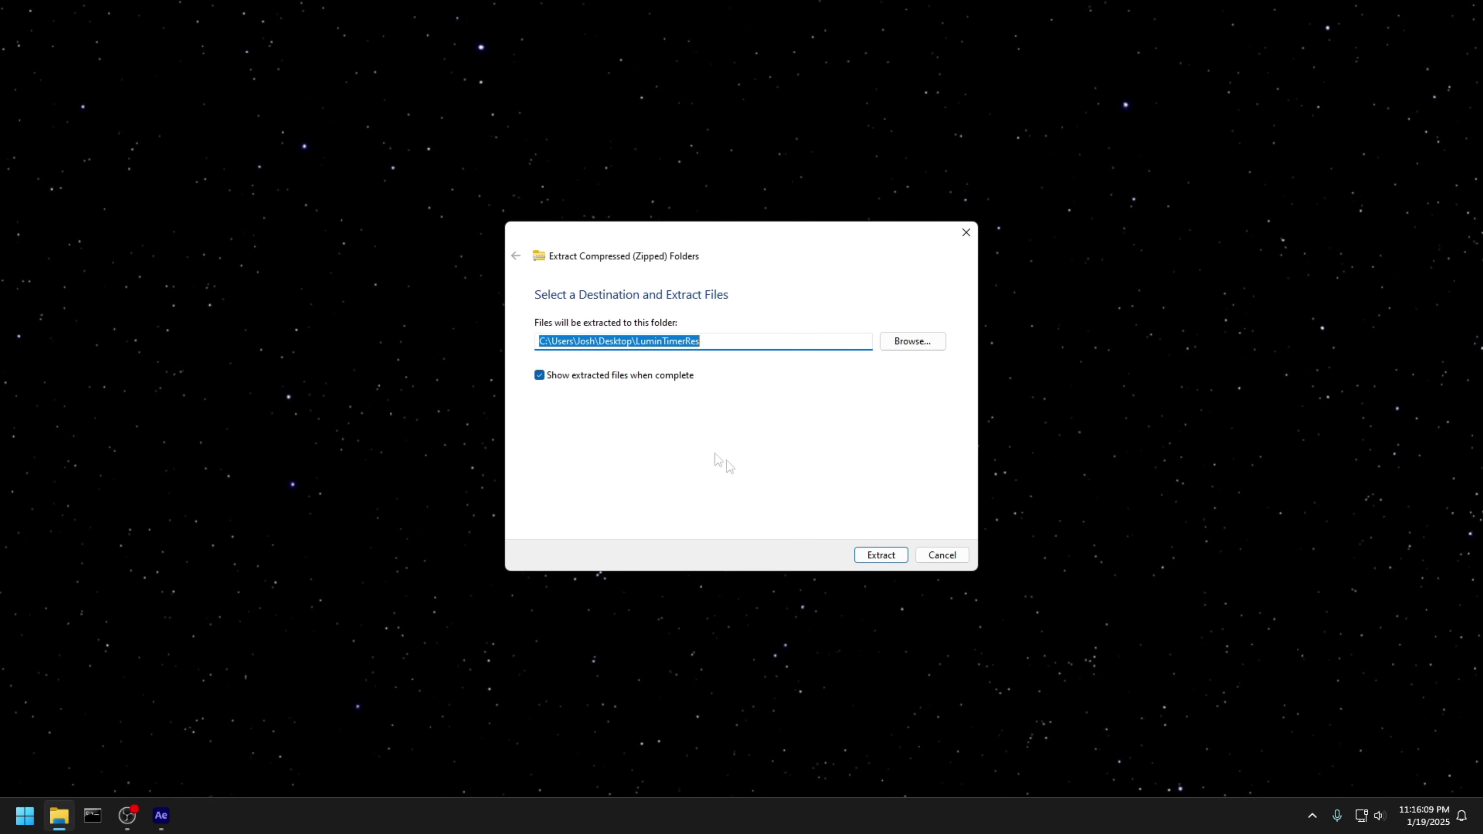
click(638, 341)
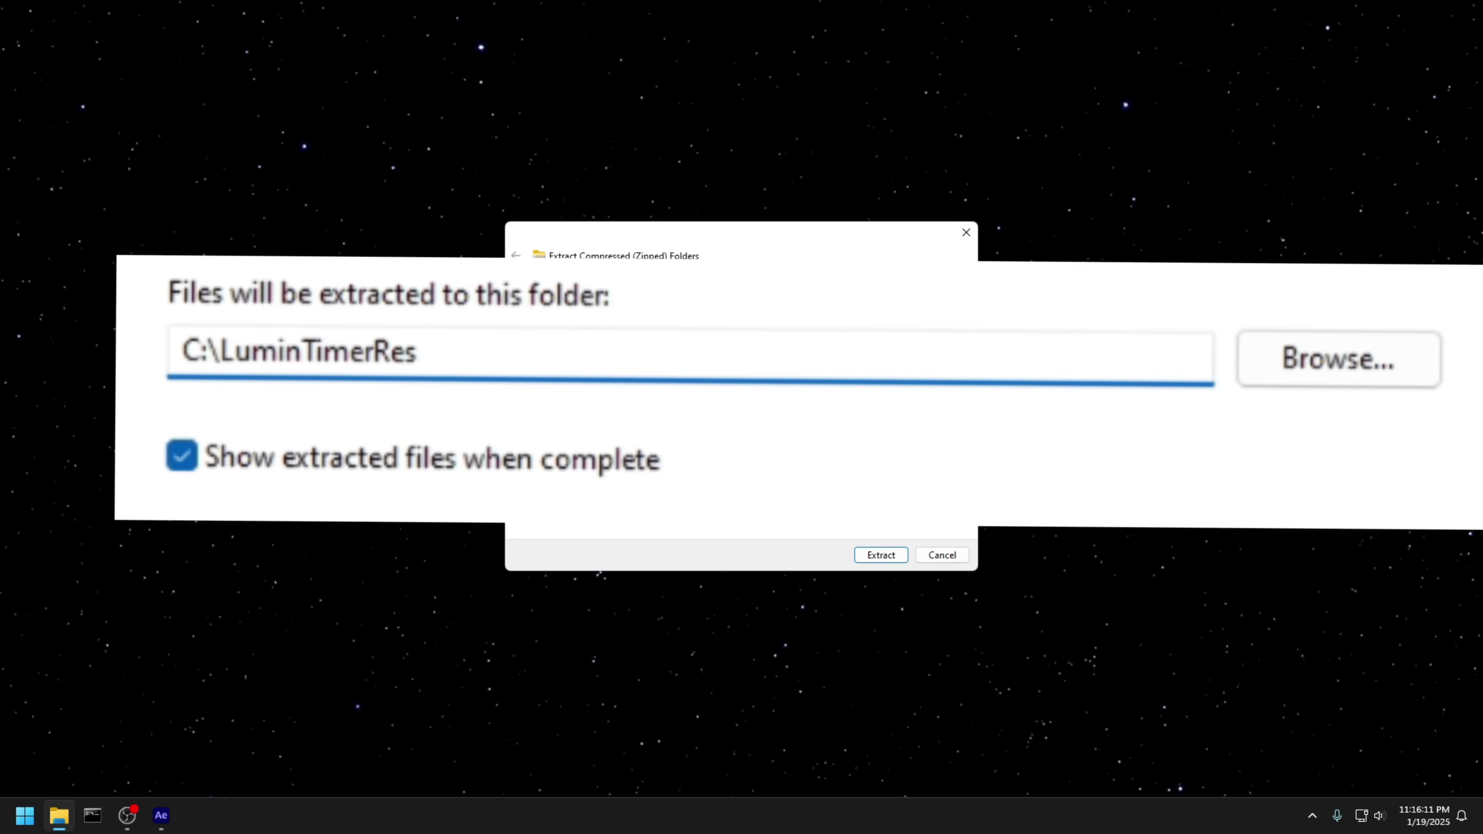
click(879, 556)
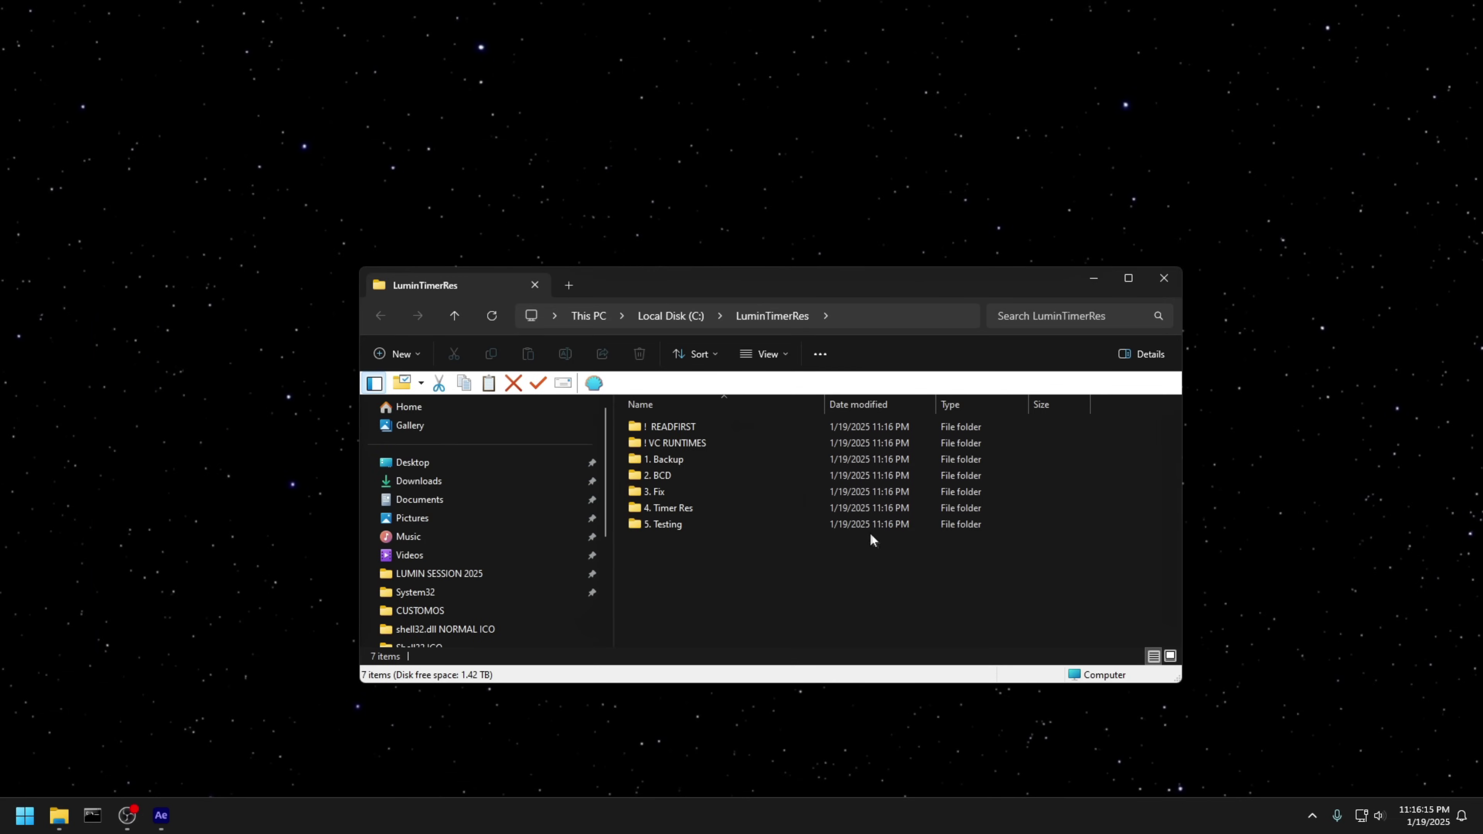
double_click(705, 425)
Open Welcome To The Timer Res Pack.txt and highlight the pack contents list.
double_click(705, 427)
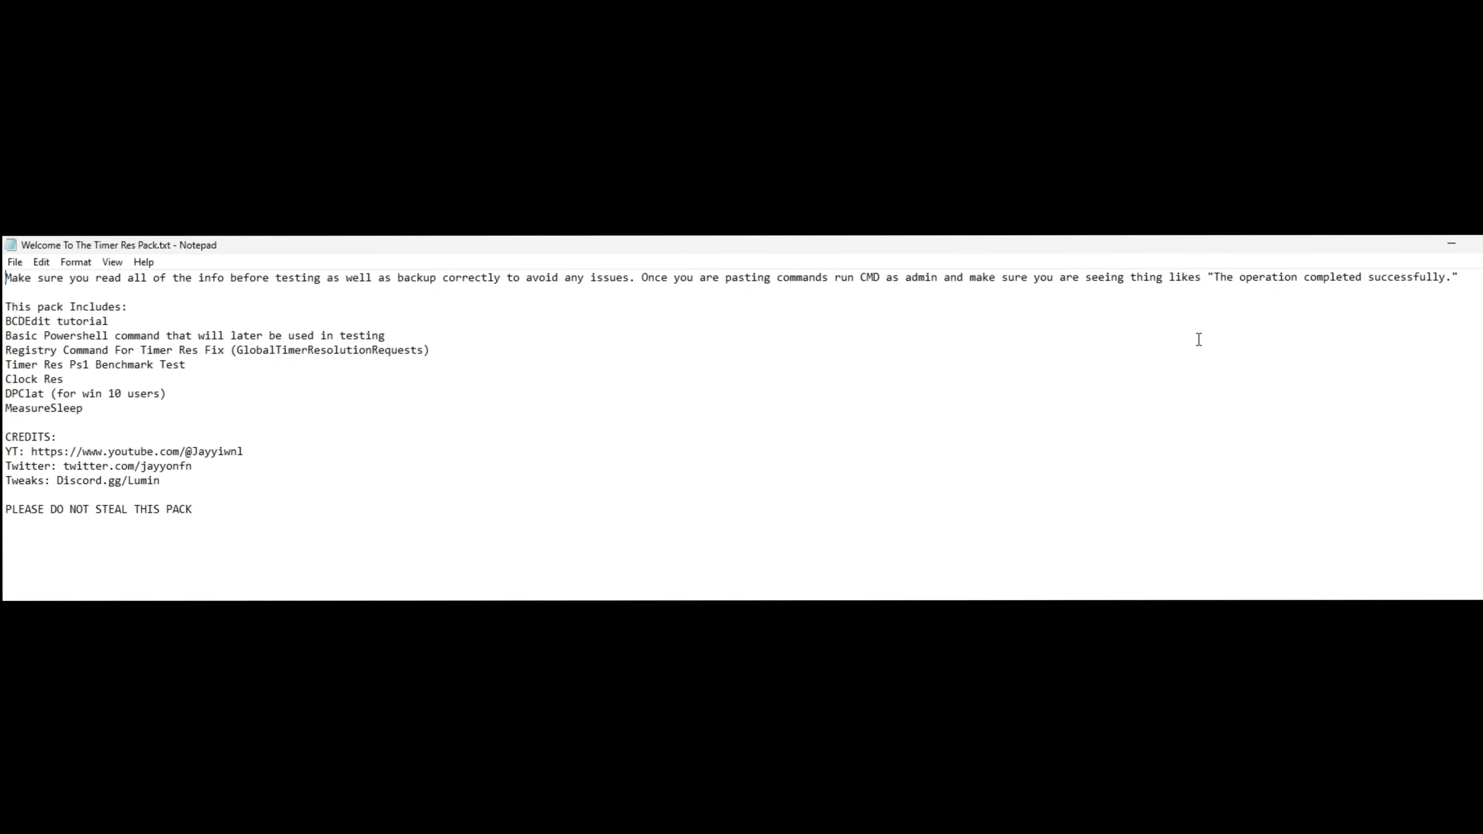
drag(201, 483, 11, 451)
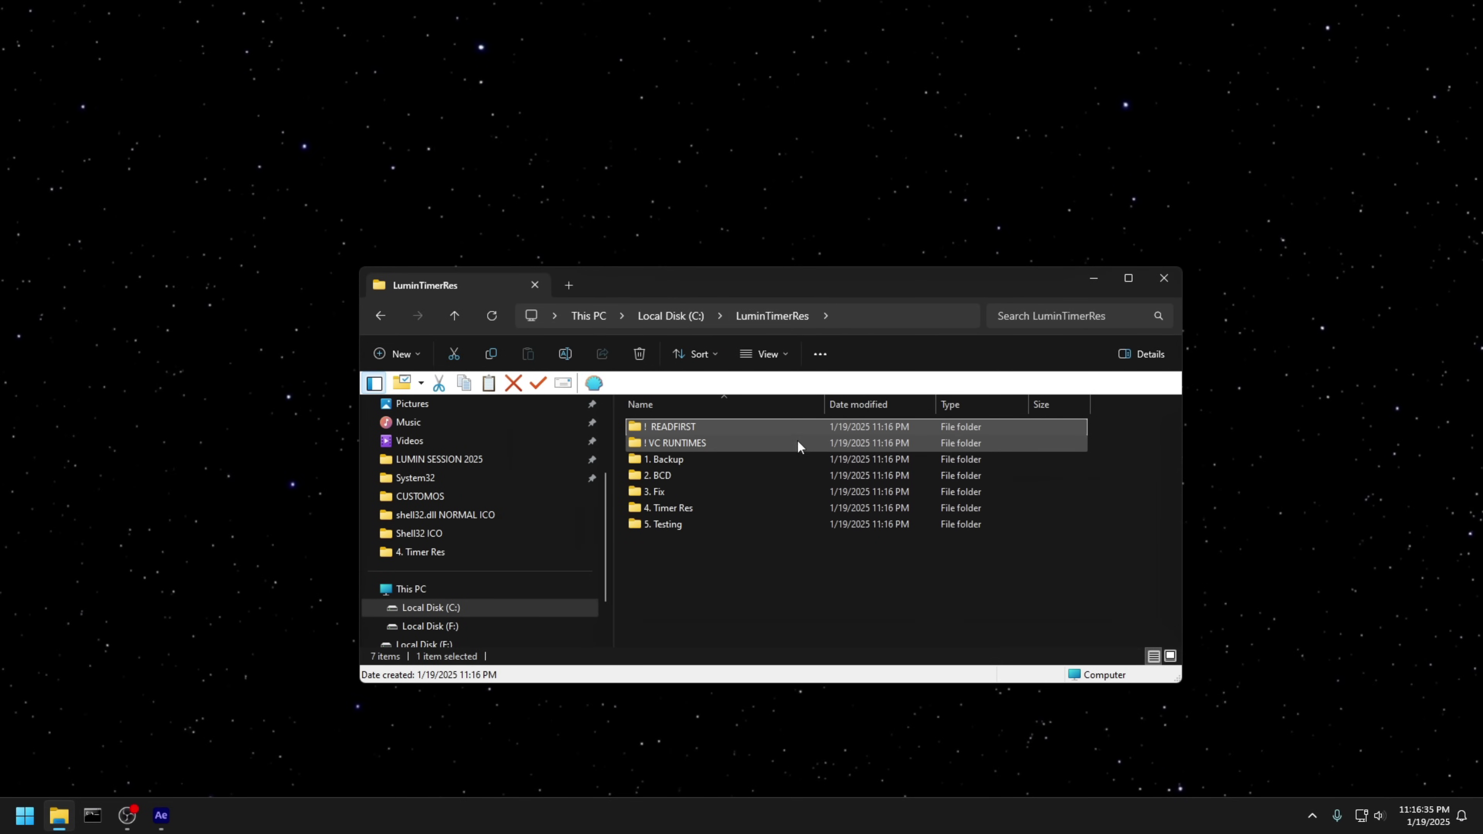
Run install_all.bat in ! VC RUNTIMES as administrator to install the Visual C++ runtimes.
double_click(797, 442)
right_click(674, 442)
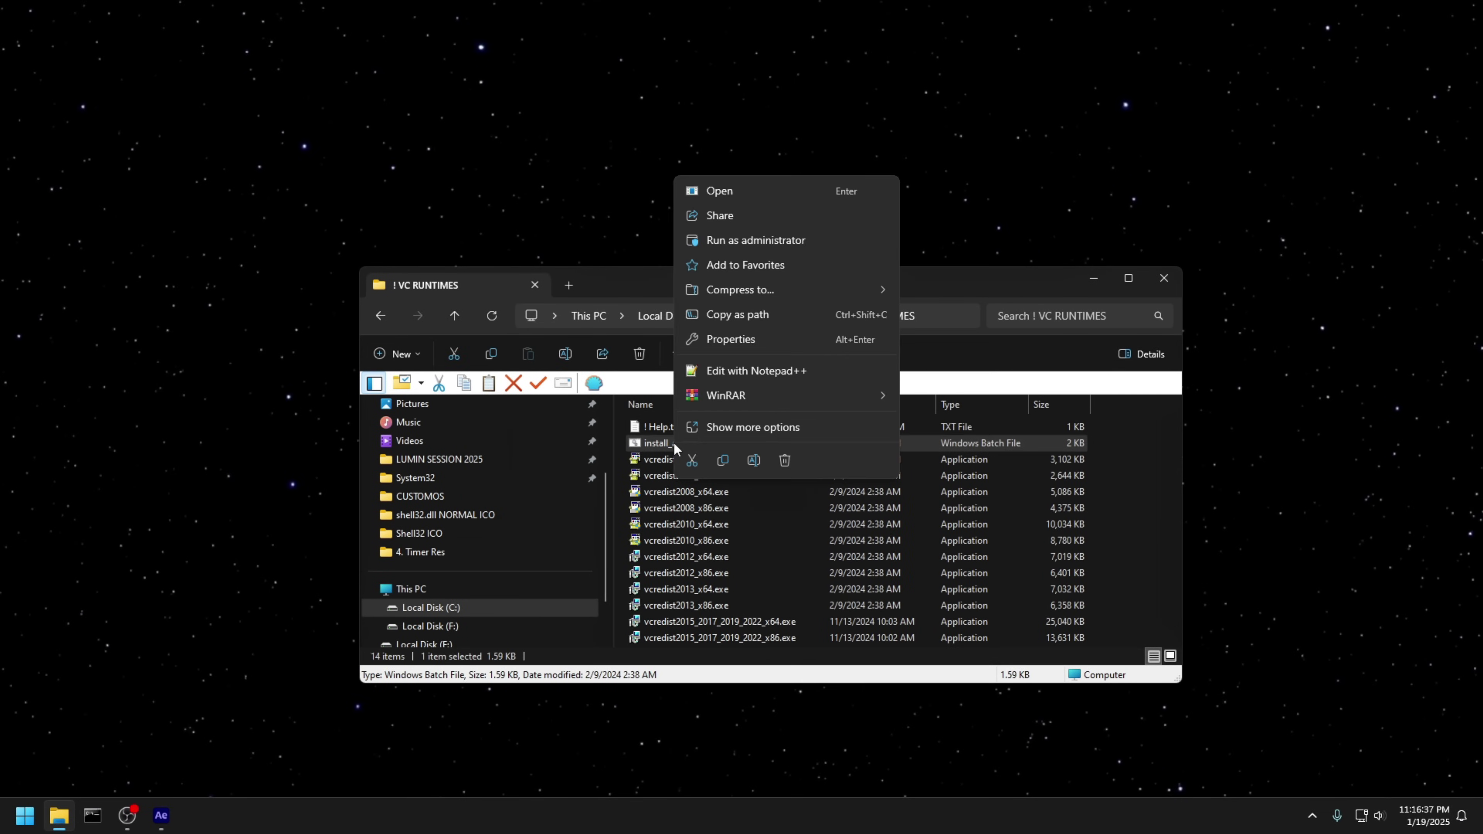
click(735, 241)
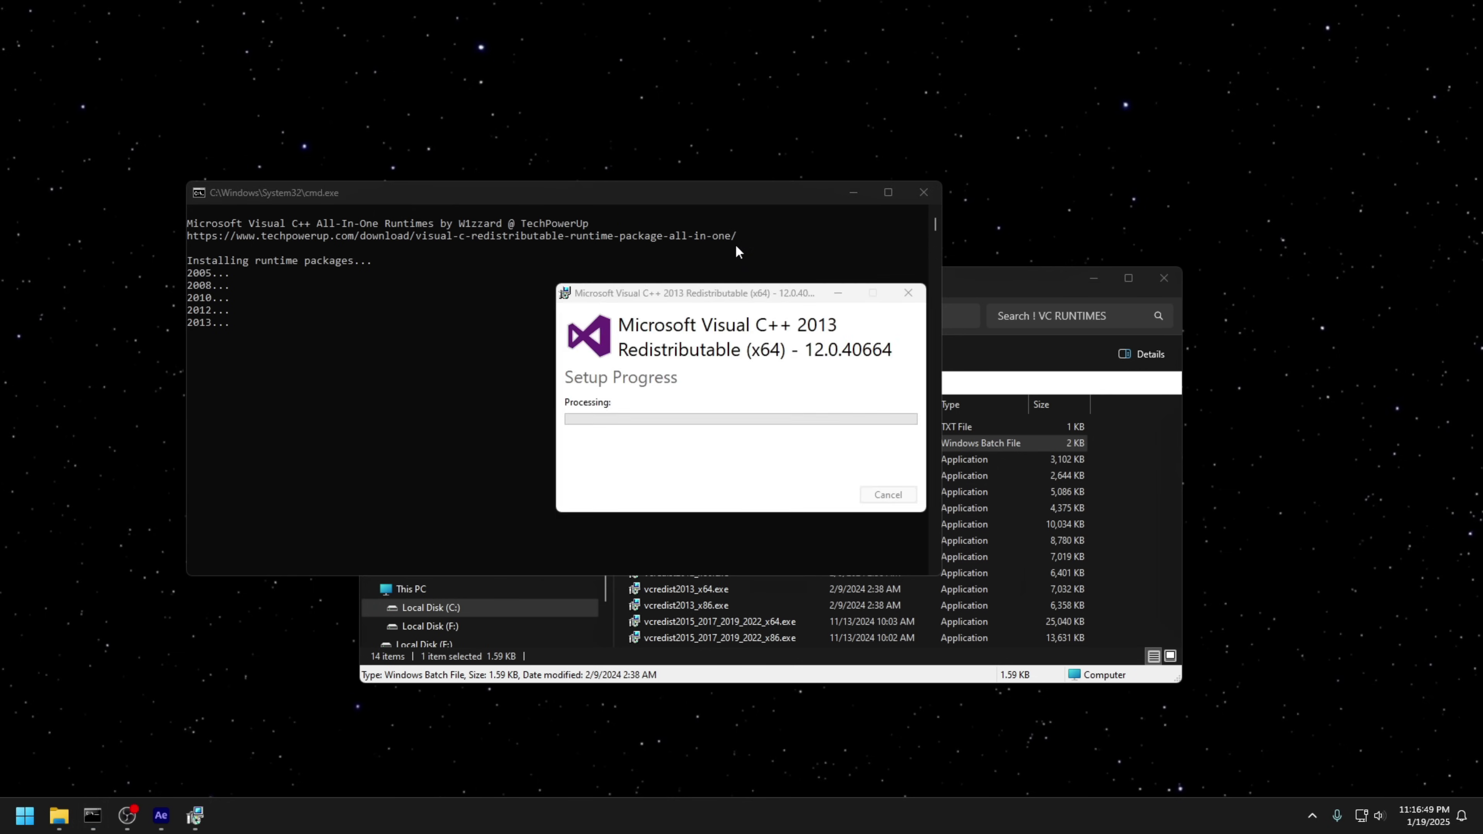
Copy all the backup commands from 1. Backup\Backup.txt.
click(779, 315)
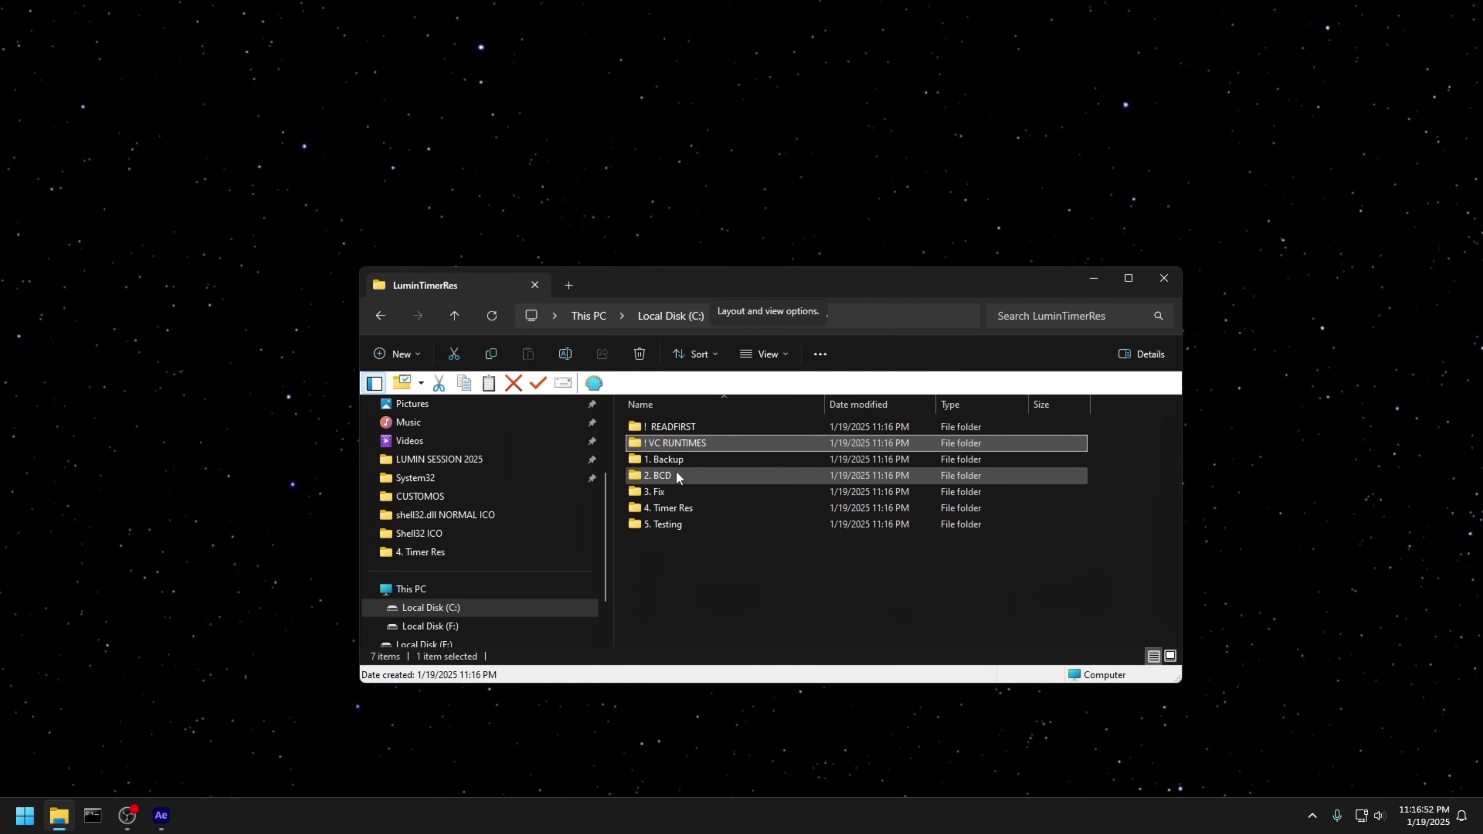
double_click(665, 459)
double_click(663, 425)
drag(940, 217, 103, 80)
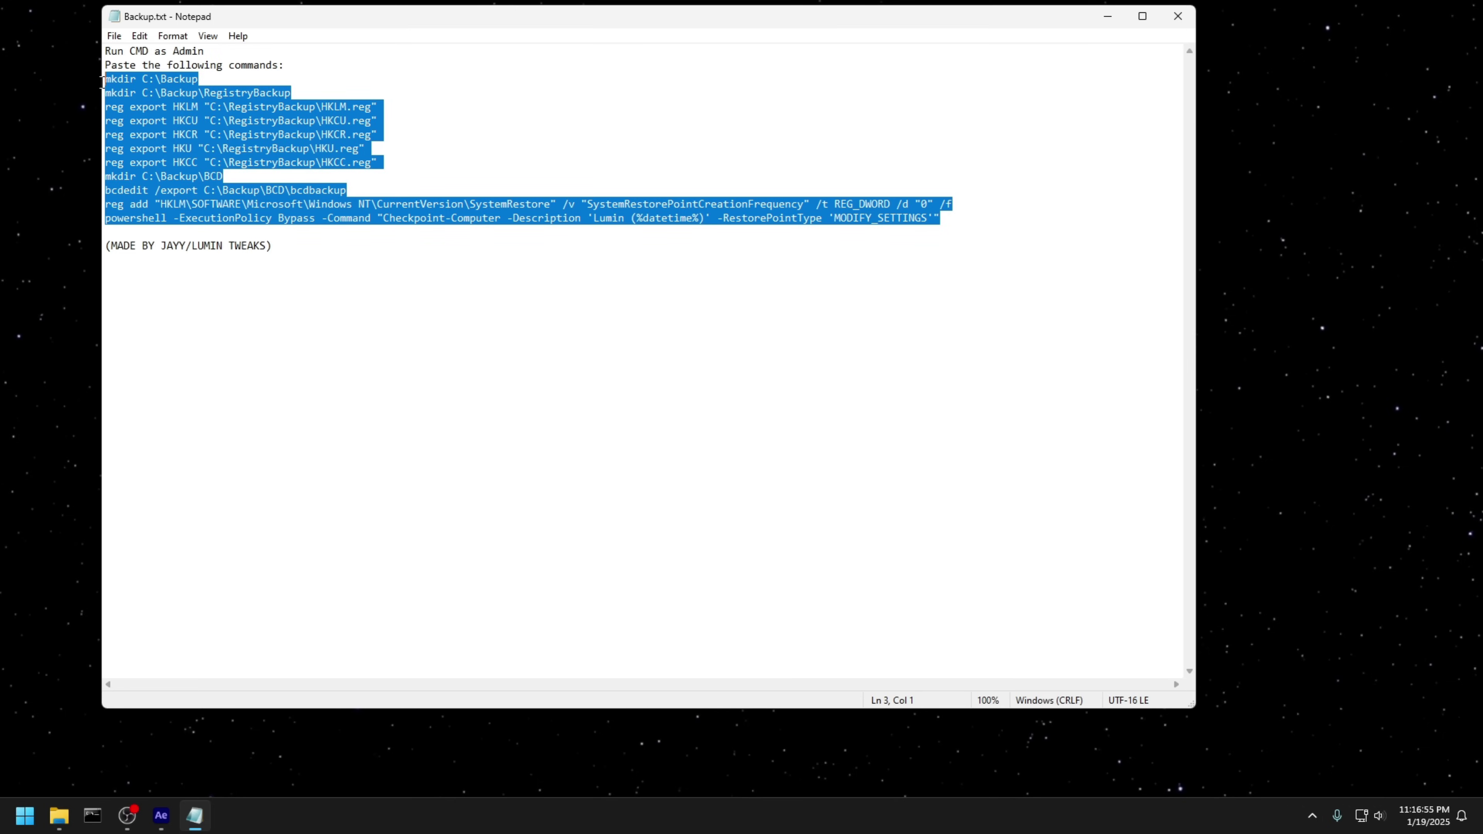
right_click(125, 83)
click(164, 137)
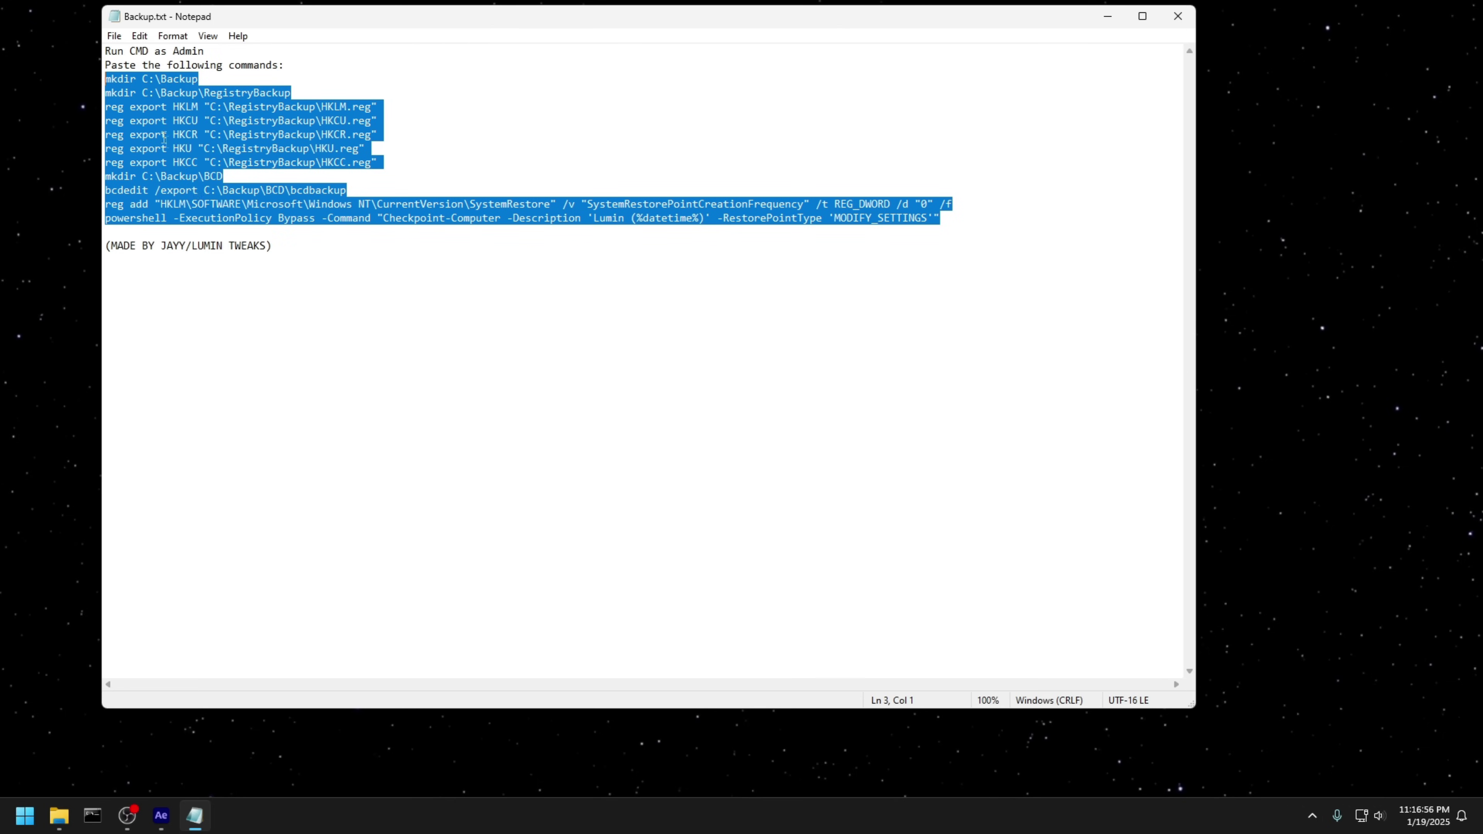
Paste the backup commands into an administrator Command Prompt to run them, then close Backup.txt.
right_click(93, 814)
right_click(91, 754)
click(134, 663)
right_click(375, 345)
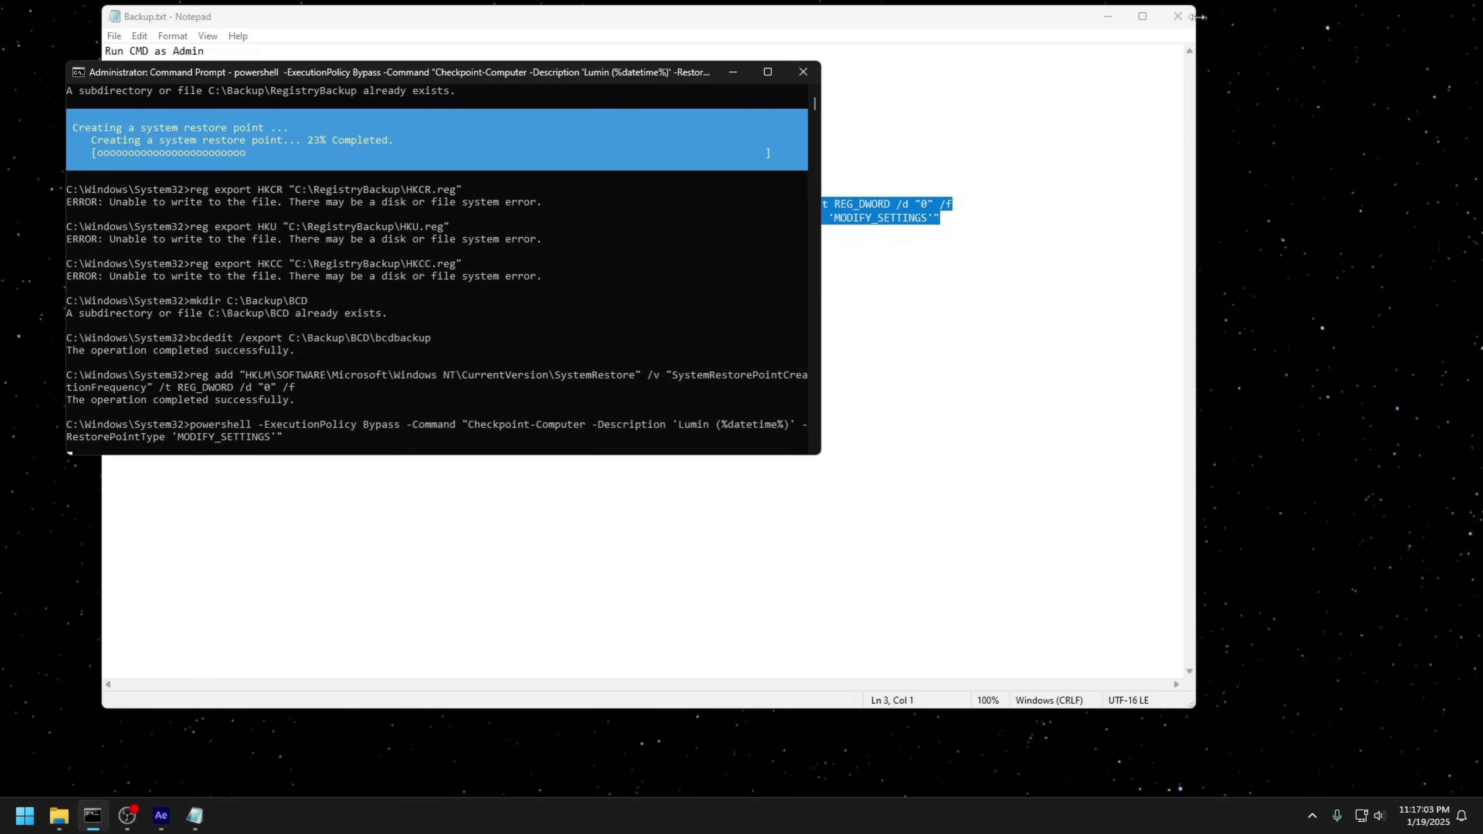
click(1177, 16)
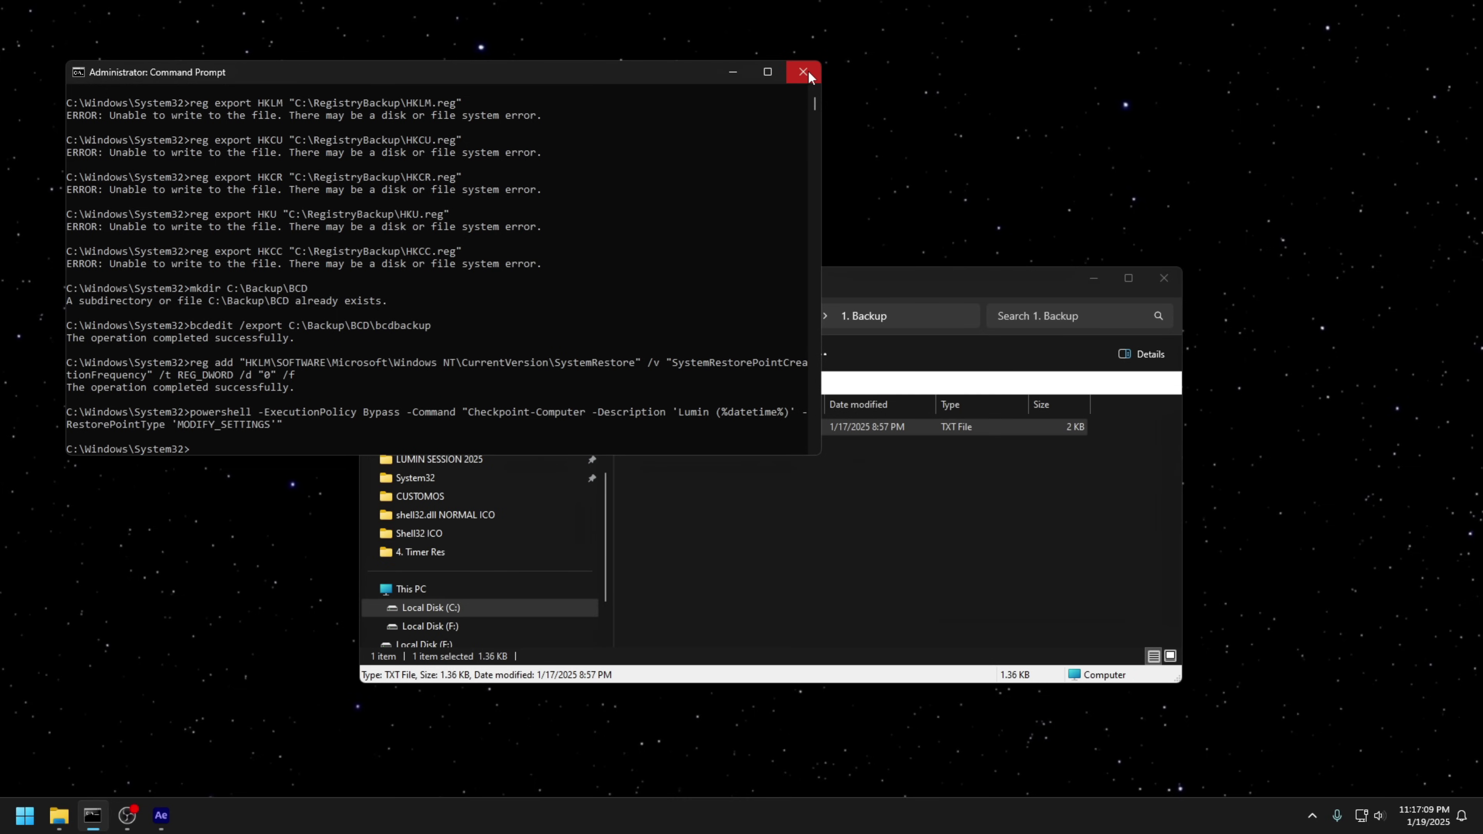
Open 2. BCD\BCD.txt in a maximized Notepad window.
click(806, 79)
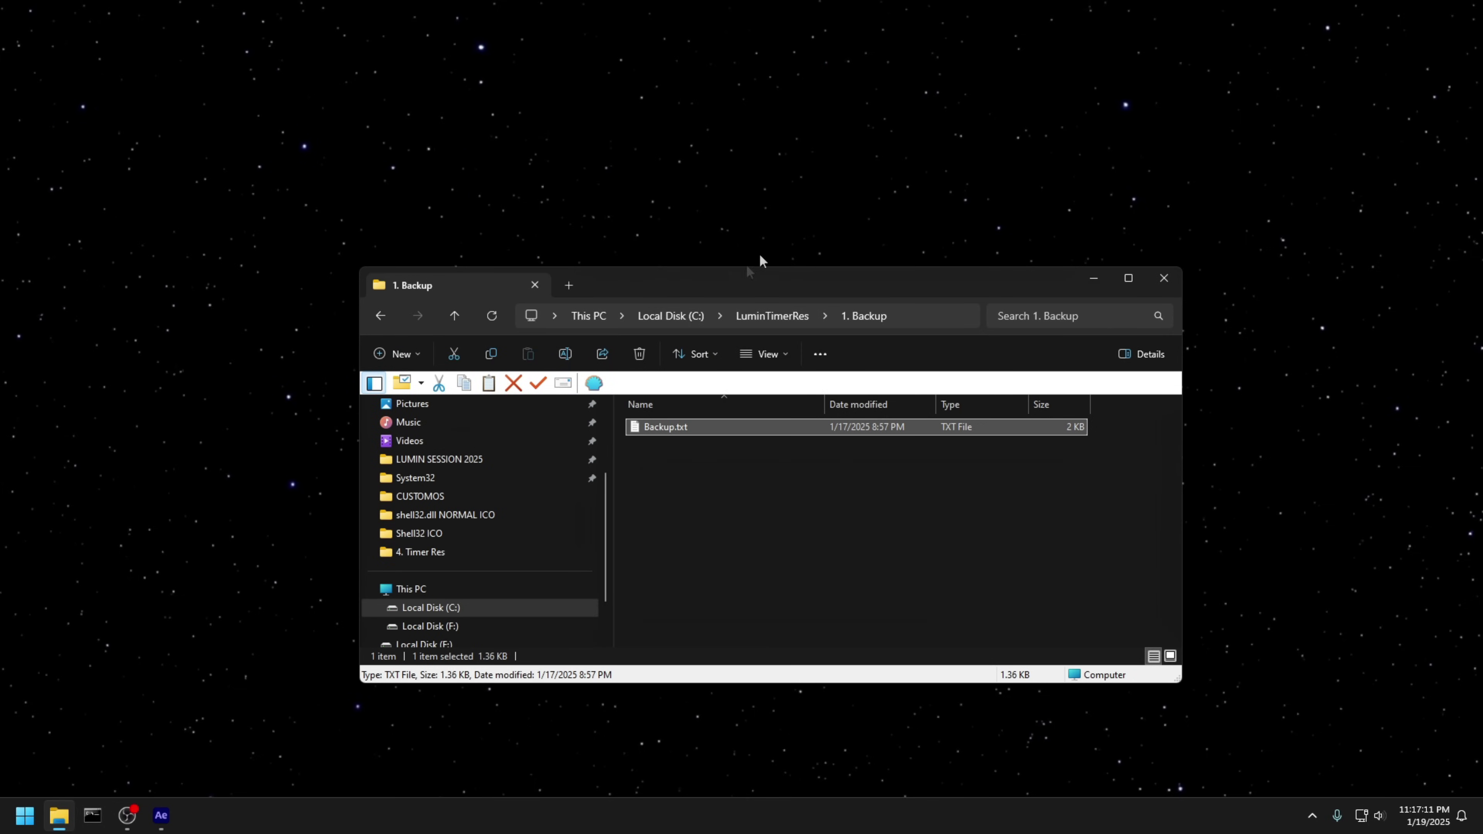
click(759, 316)
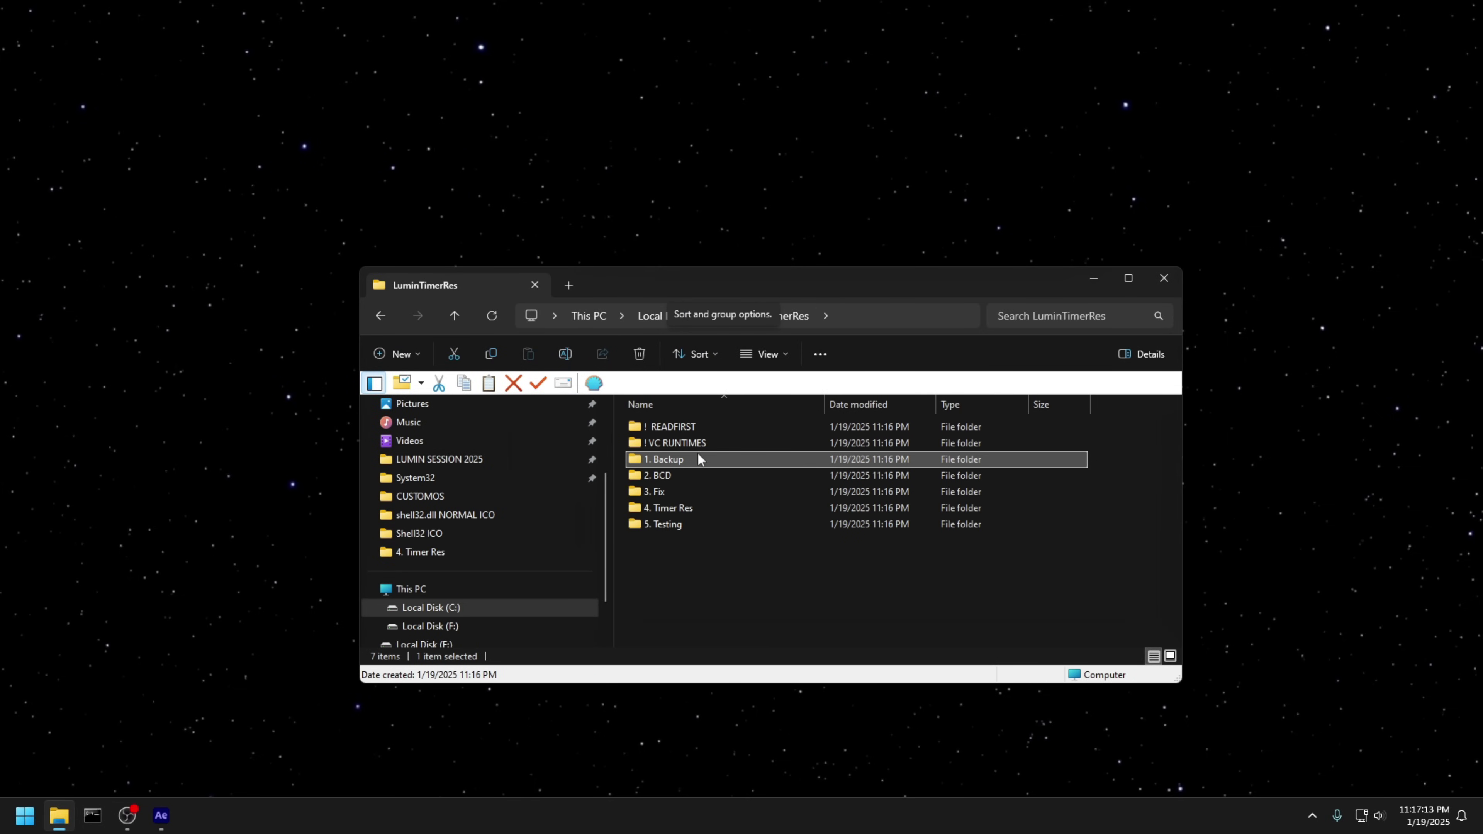
double_click(687, 473)
double_click(658, 427)
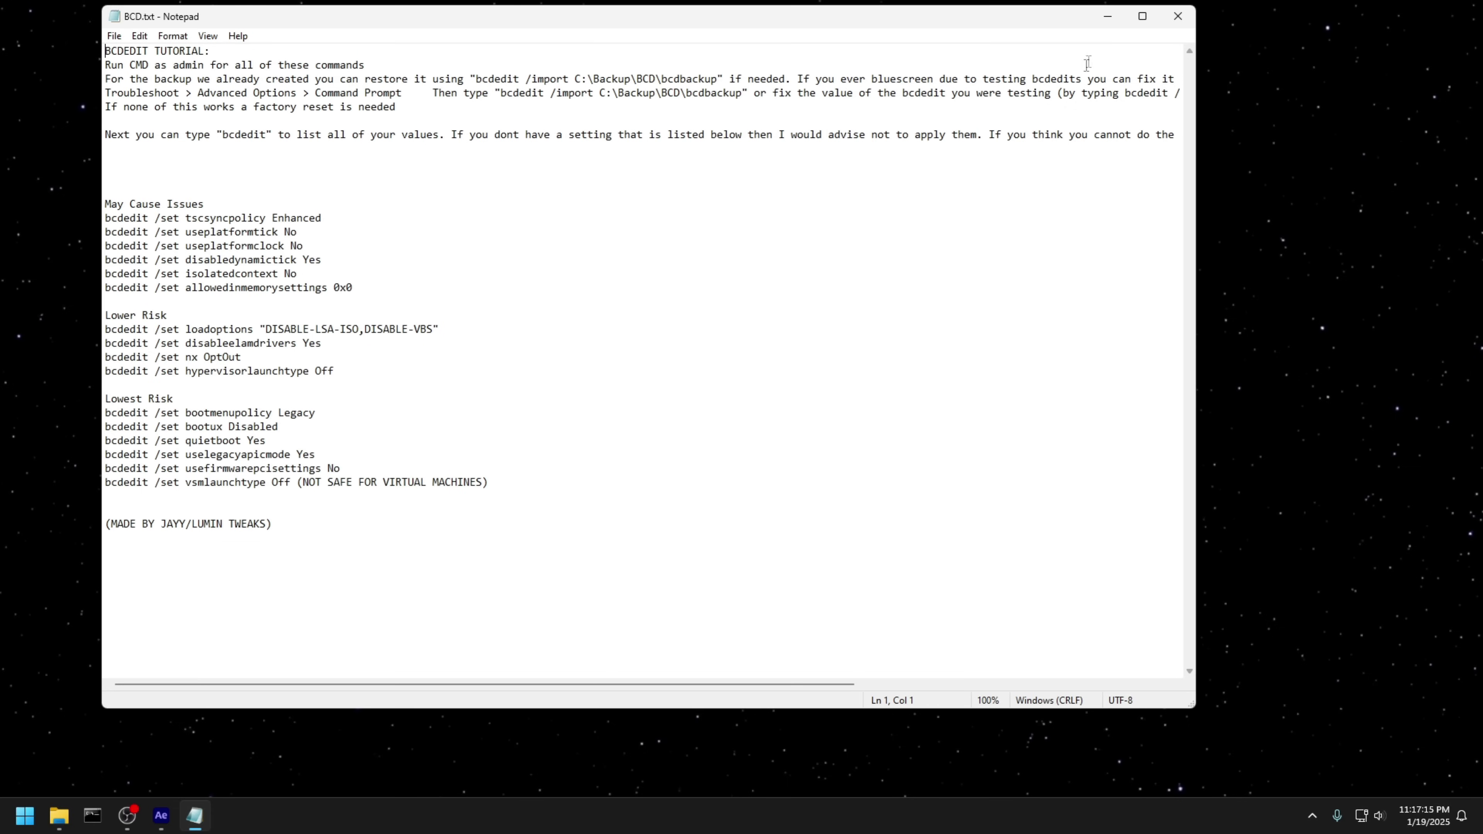
click(1143, 13)
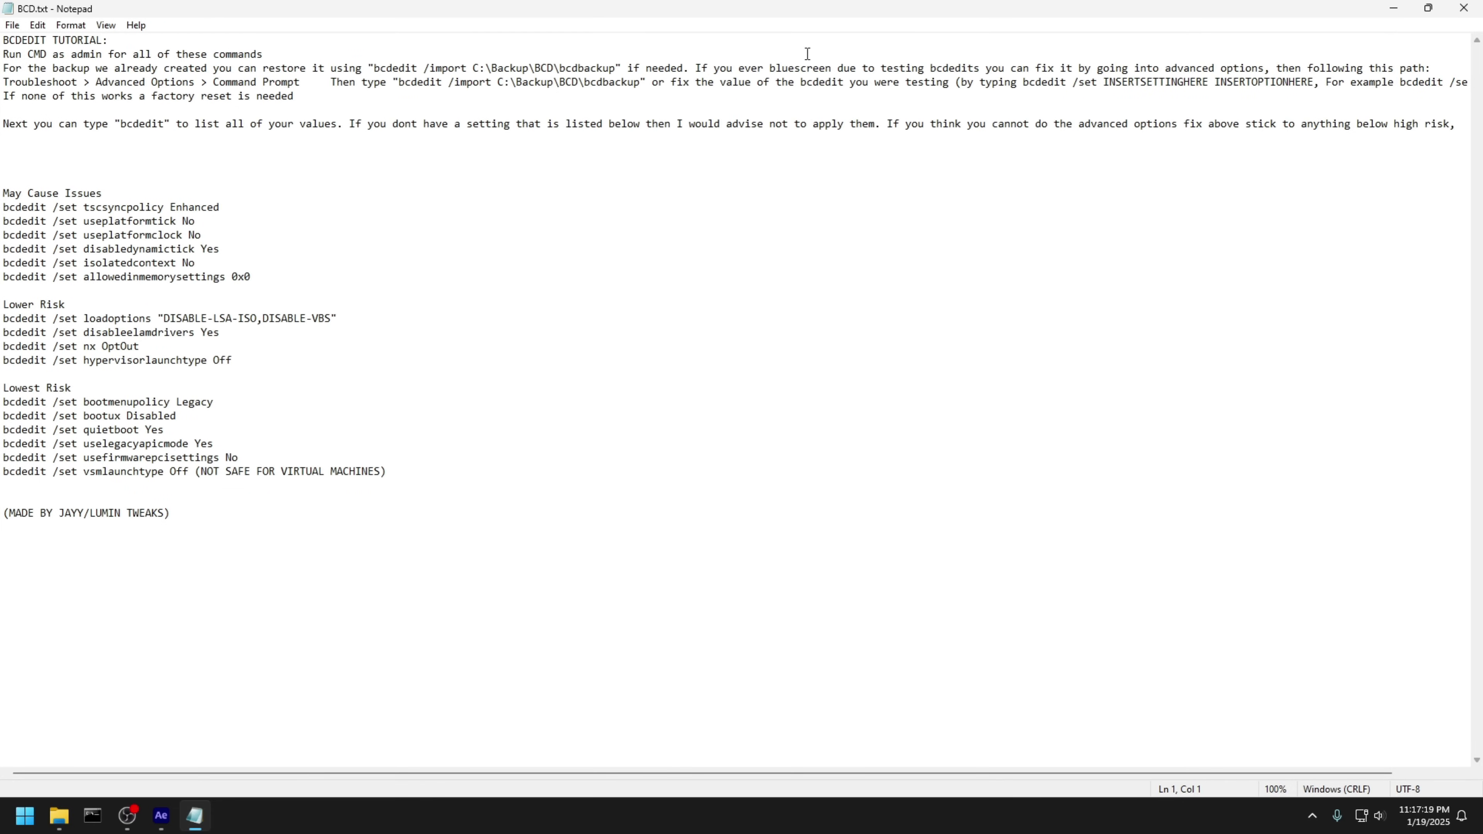
Review the tscsyncpolicy Enhanced line and the bcdedit import restore command.
mouse_move(247, 198)
mouse_down()
mouse_move(177, 210)
mouse_move(234, 211)
mouse_up()
click(256, 213)
drag(615, 69, 373, 68)
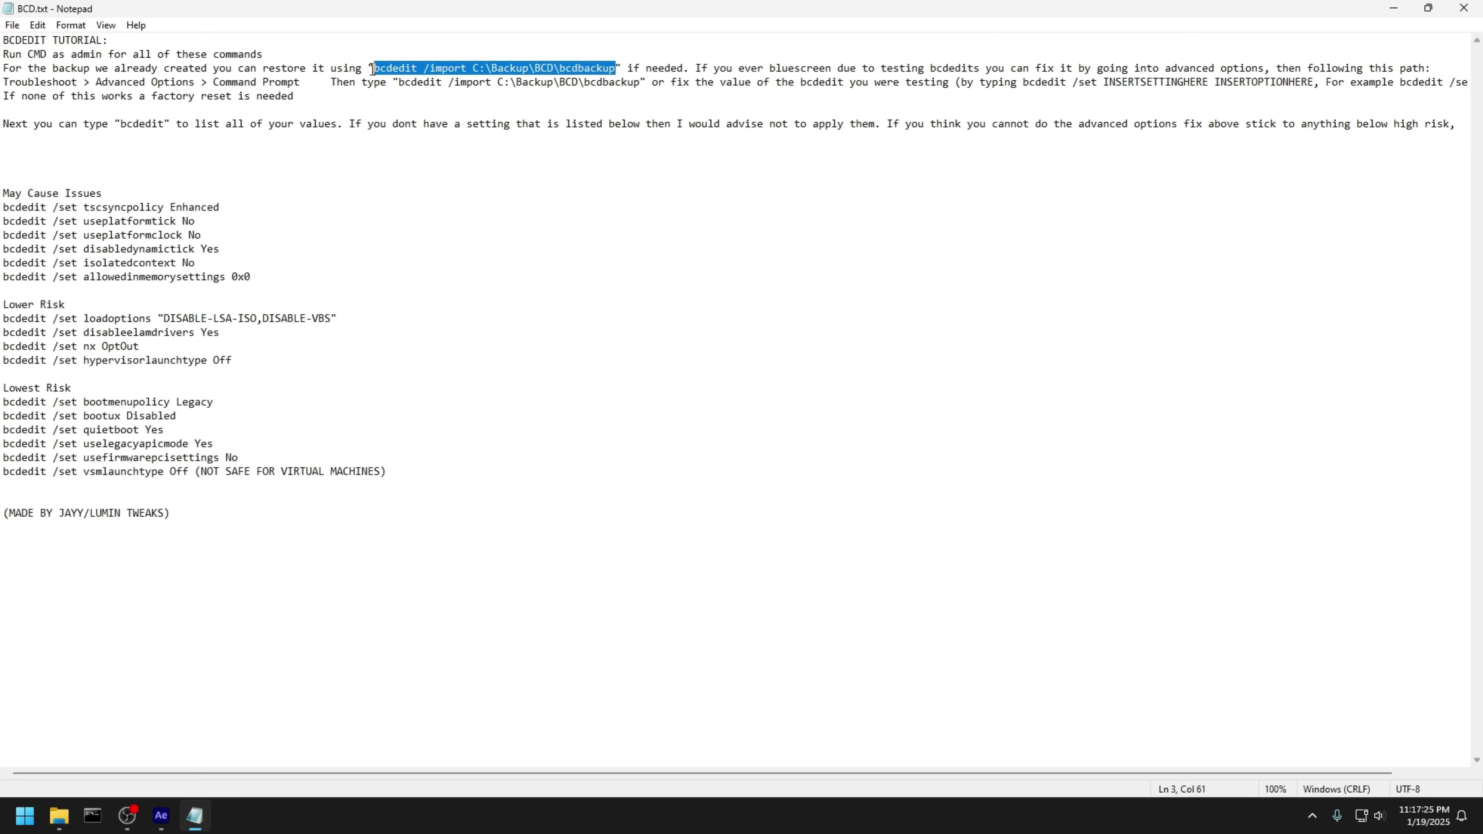
click(519, 235)
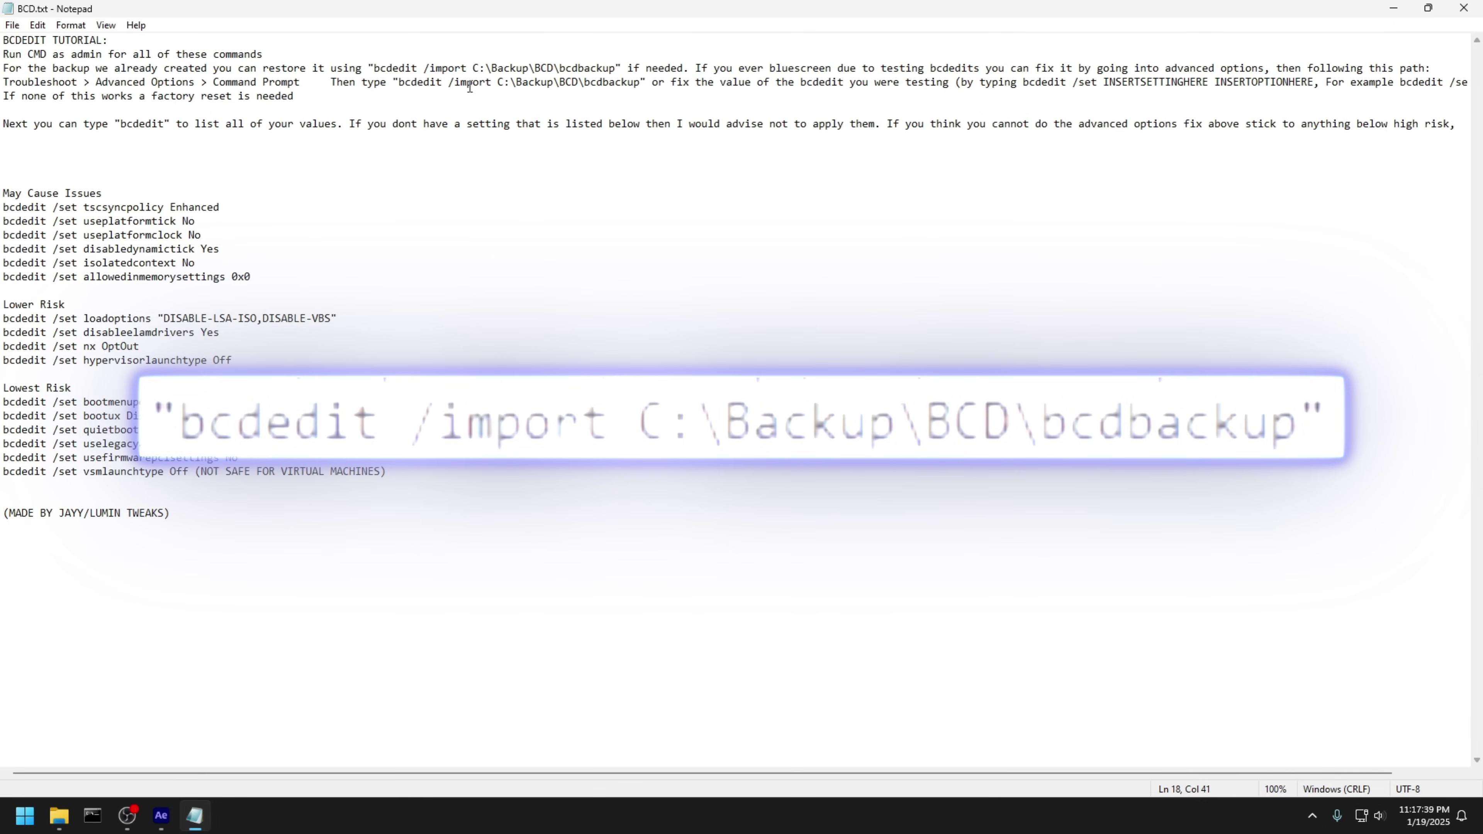
mouse_move(469, 88)
mouse_down()
mouse_move(602, 86)
mouse_move(493, 87)
mouse_up()
click(479, 150)
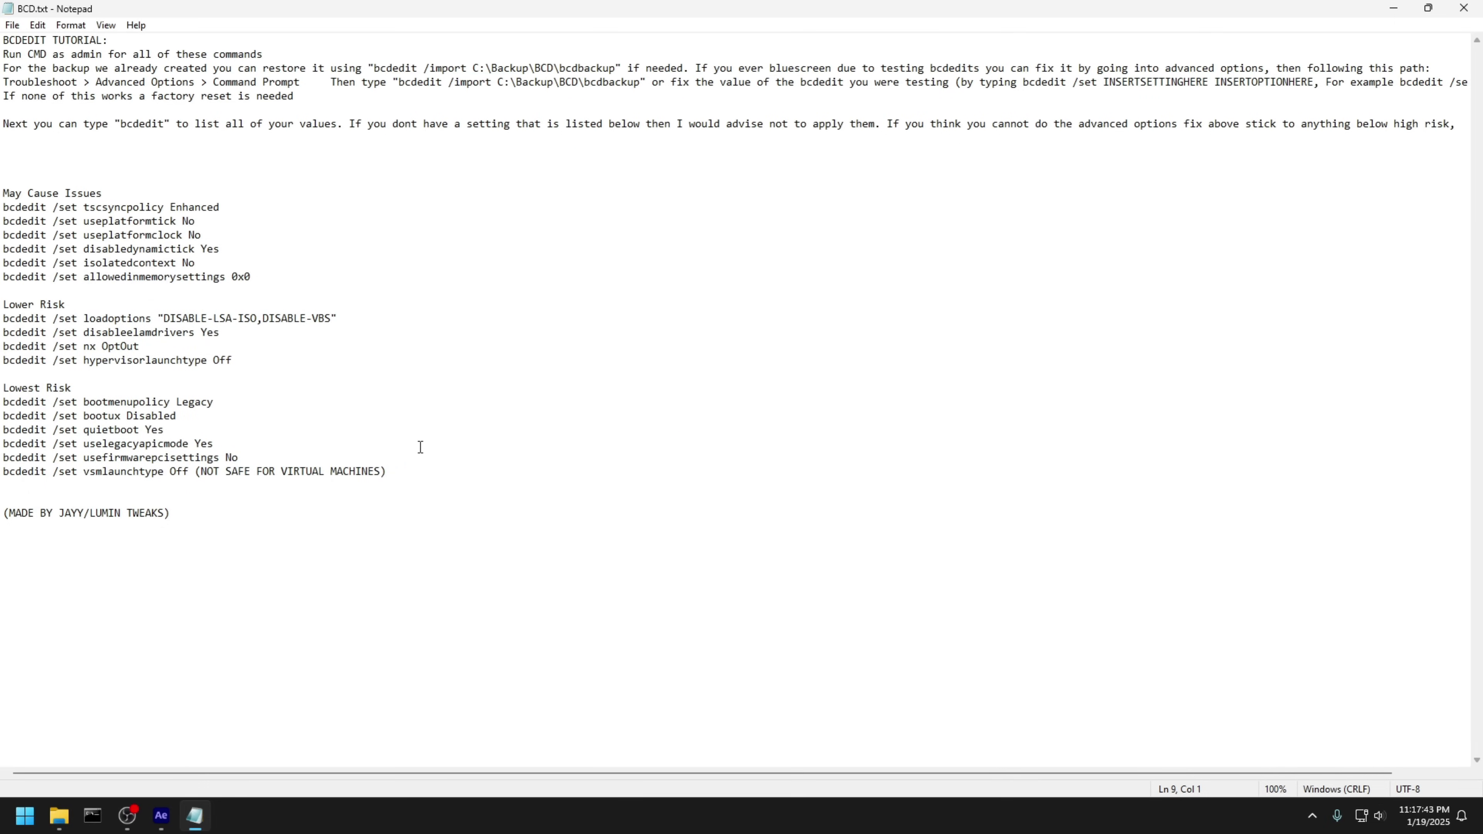
right_click(92, 816)
Run bcdedit in an administrator Command Prompt to list the current boot settings.
right_click(110, 747)
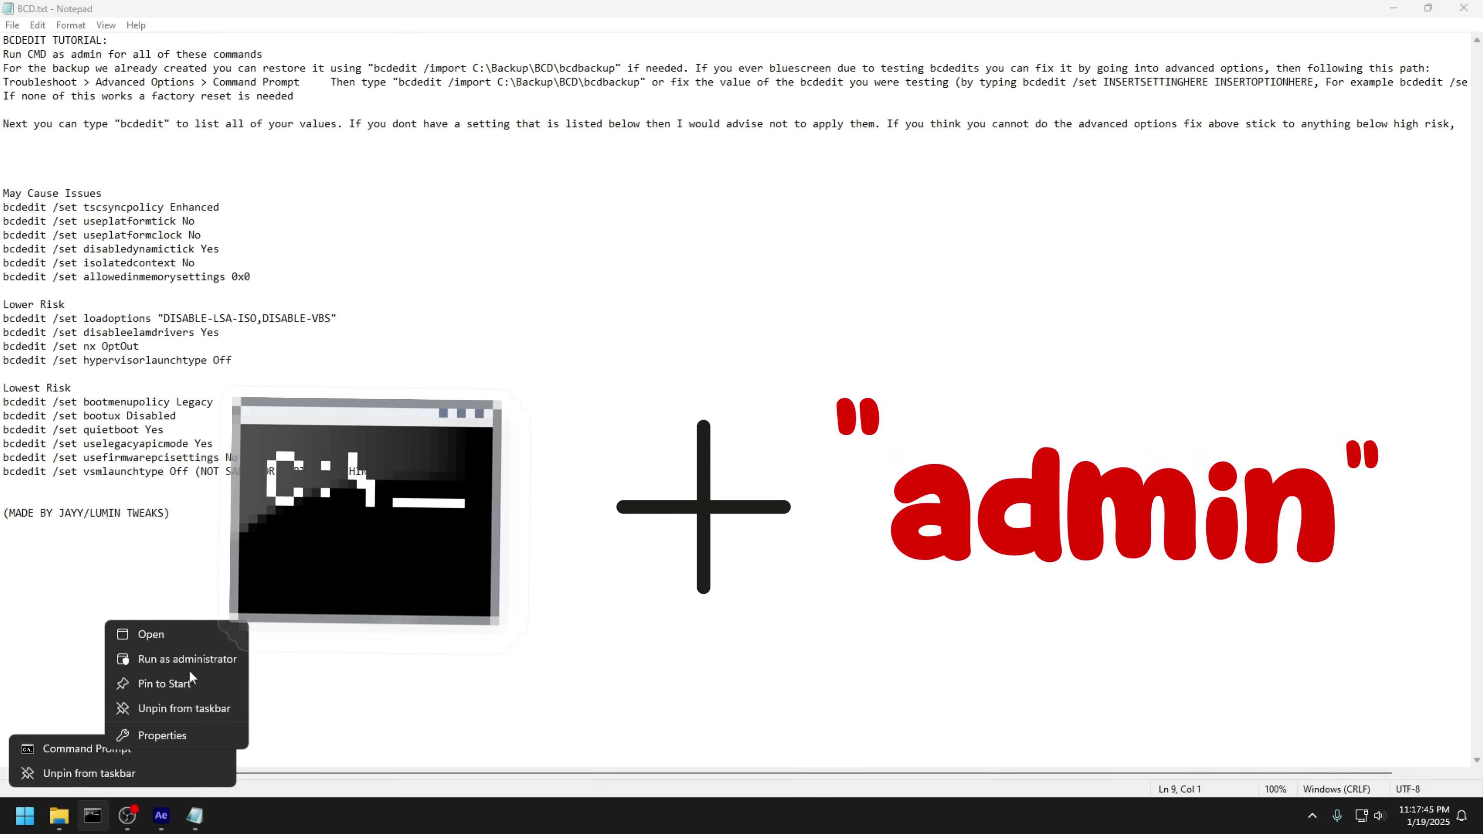
click(187, 661)
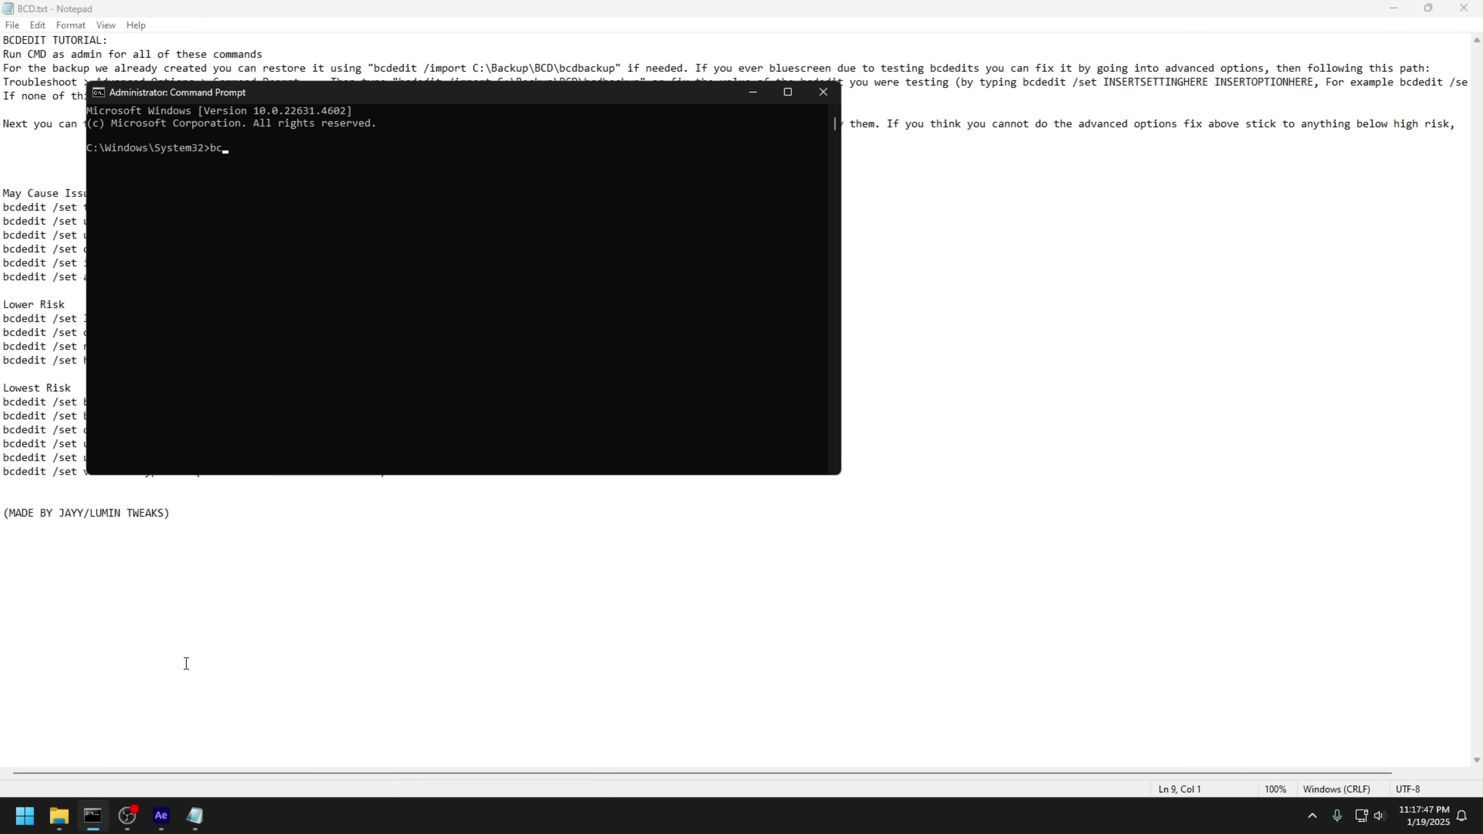
text(bcdedit)
key(Return)
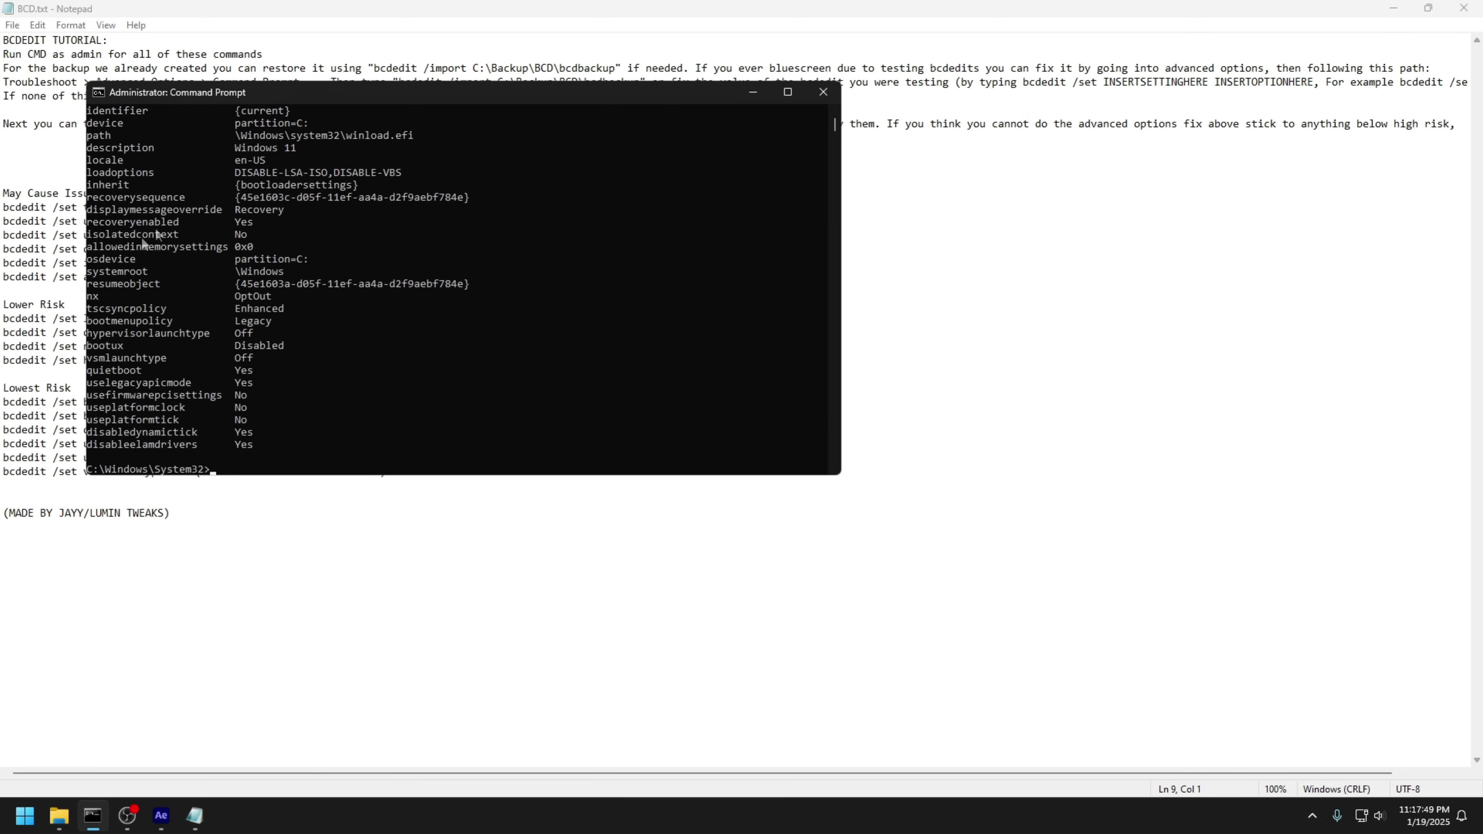
Paste and run the six May Cause Issues and four Lower Risk bcdedit commands.
click(373, 585)
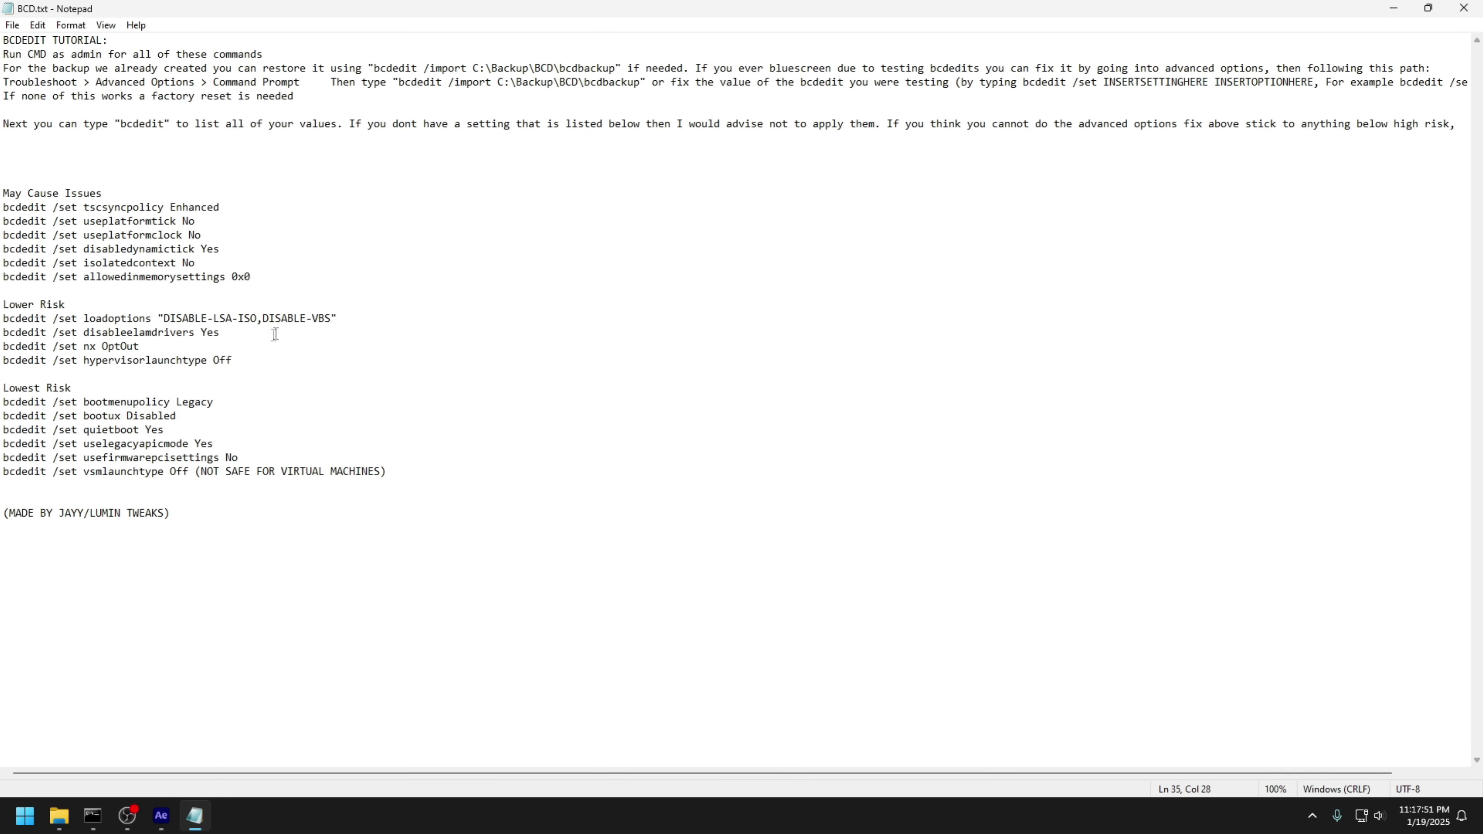
drag(285, 269, 5, 204)
key(ctrl+c)
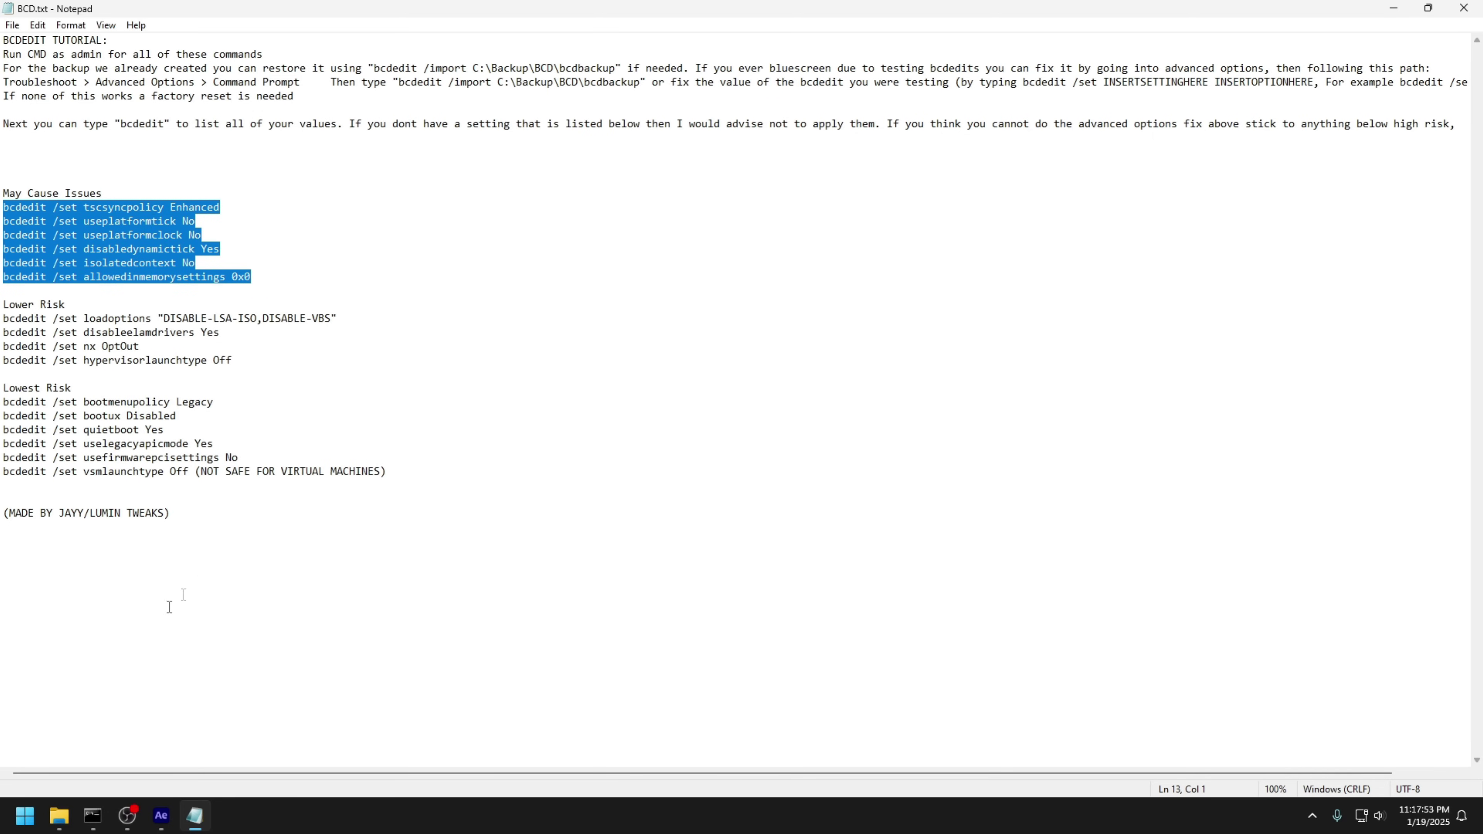
click(92, 815)
right_click(382, 418)
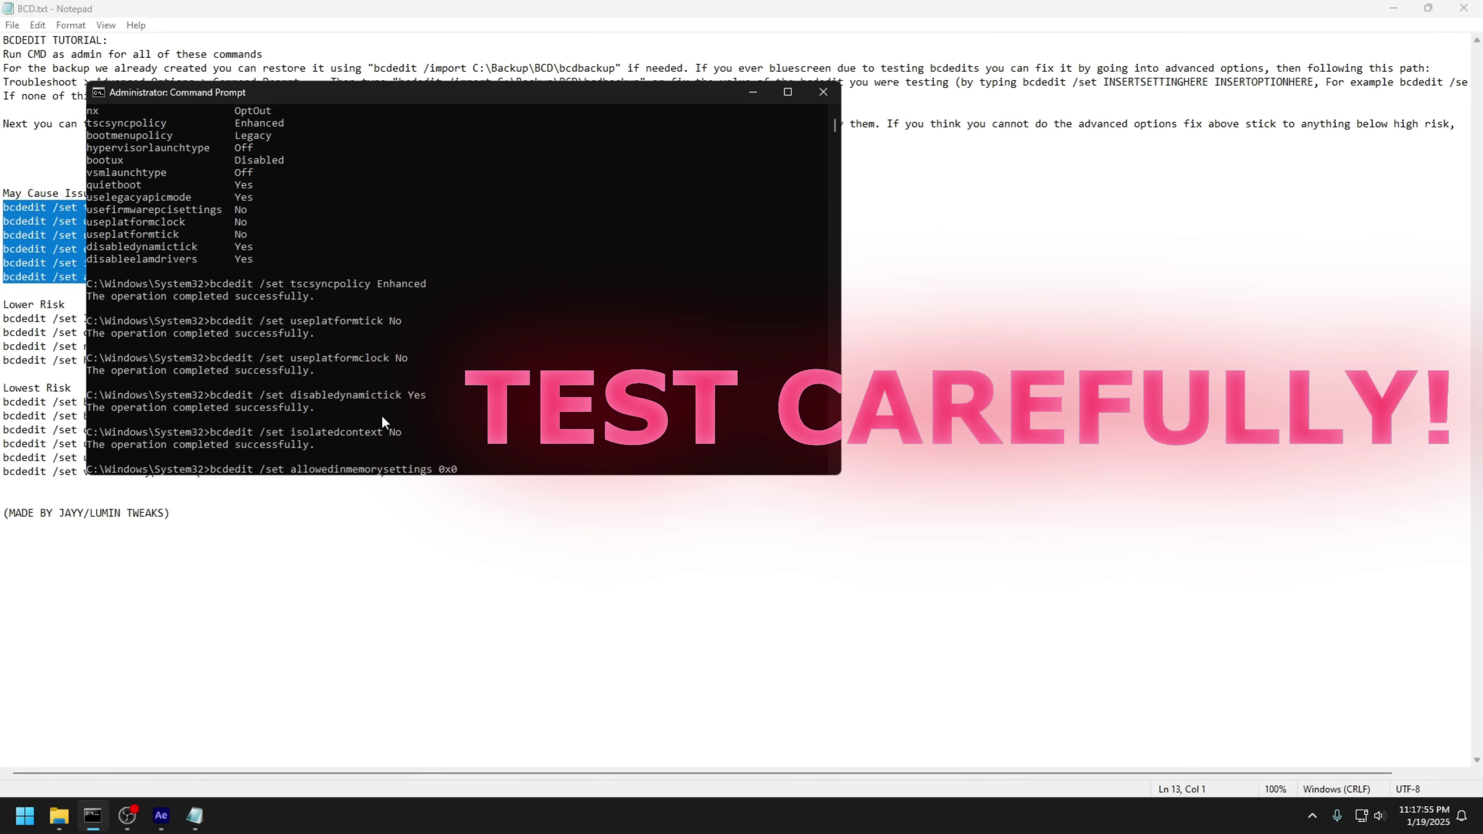
click(388, 612)
drag(251, 362, 4, 318)
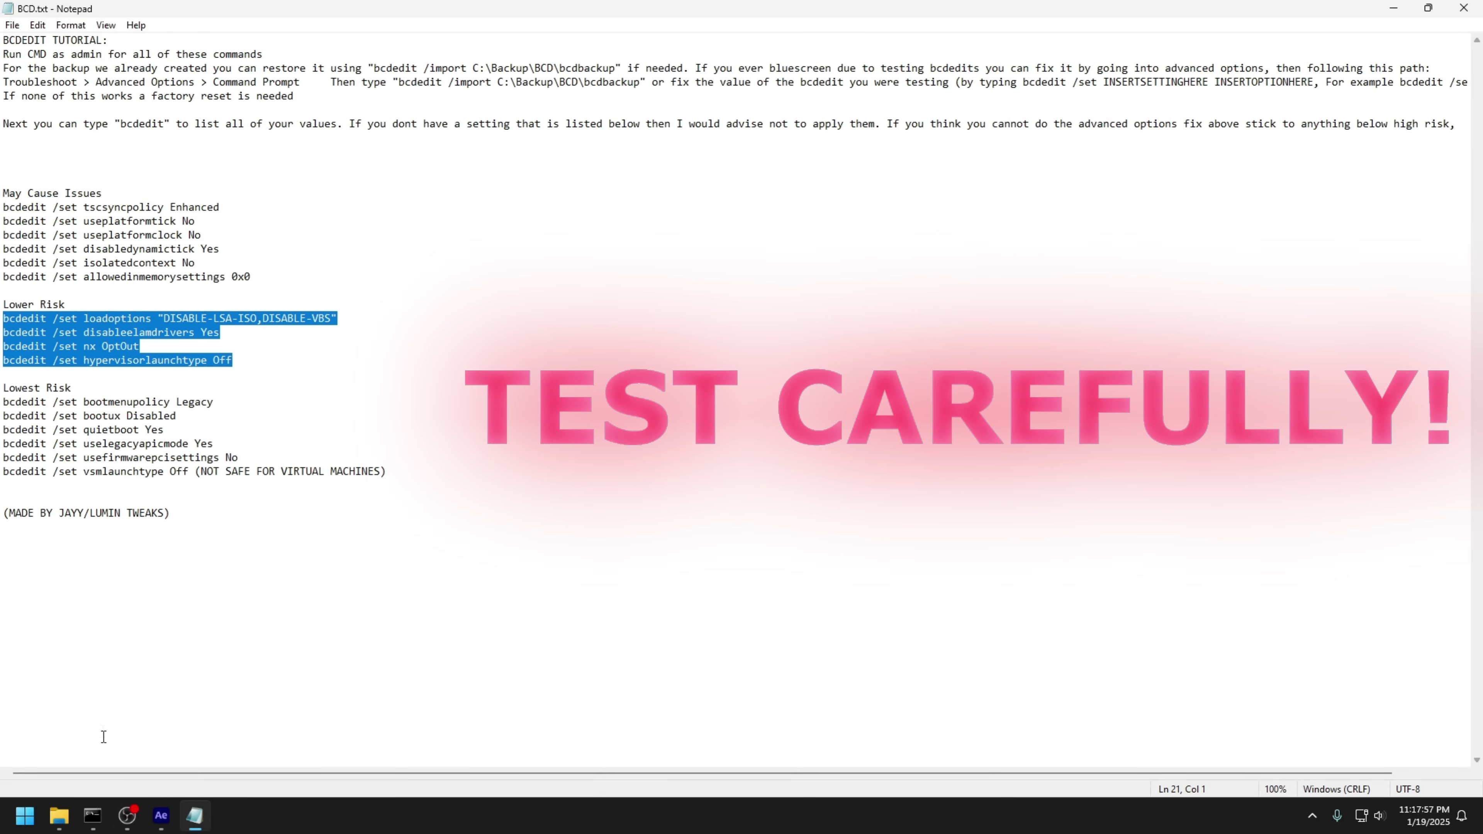
click(92, 815)
right_click(261, 442)
Paste and run the six Lowest Risk bcdedit commands, ending with vsmlaunchtype.
click(357, 512)
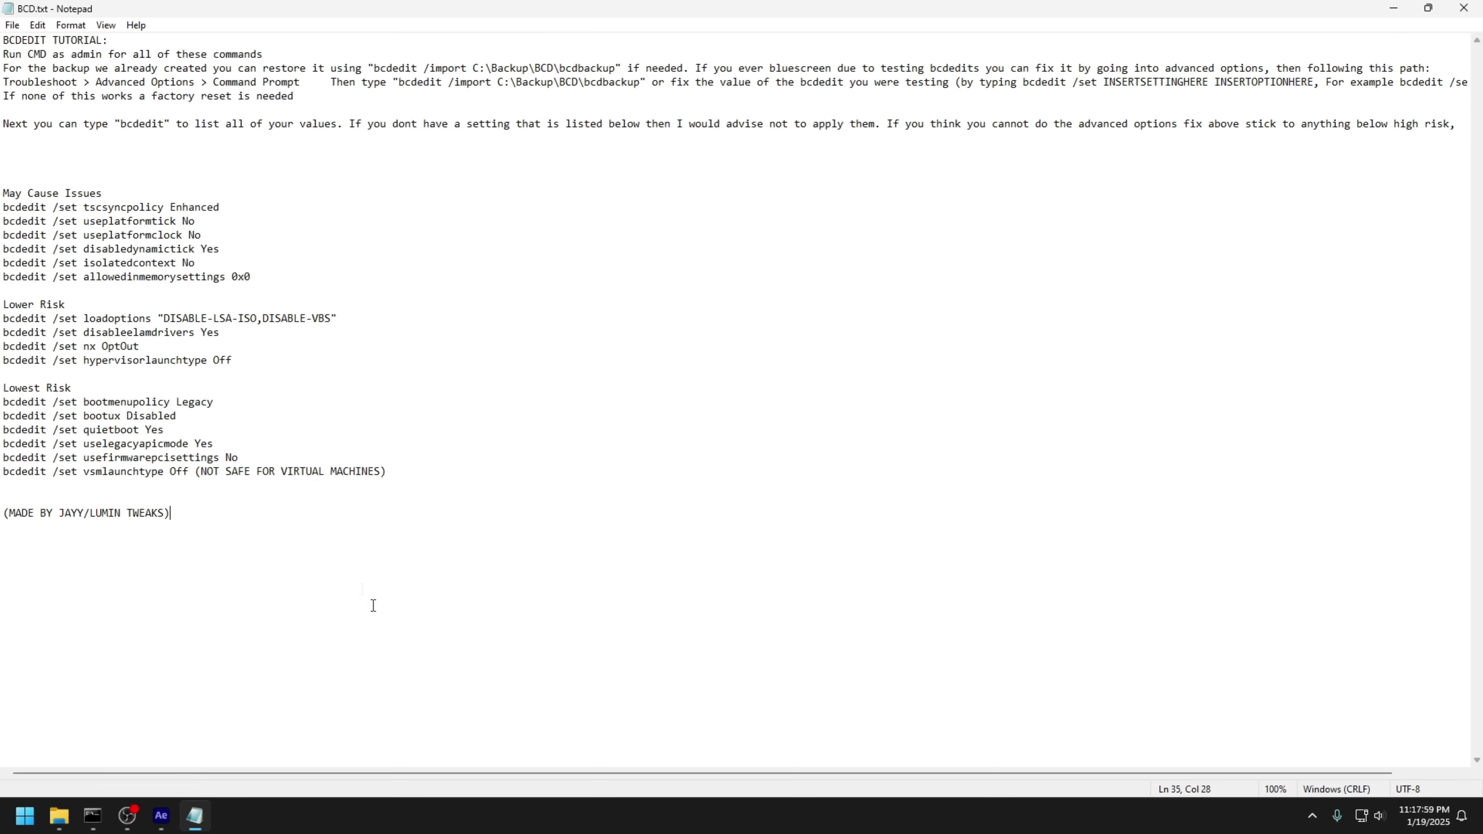
drag(409, 467, 3, 403)
key(ctrl+c)
click(93, 816)
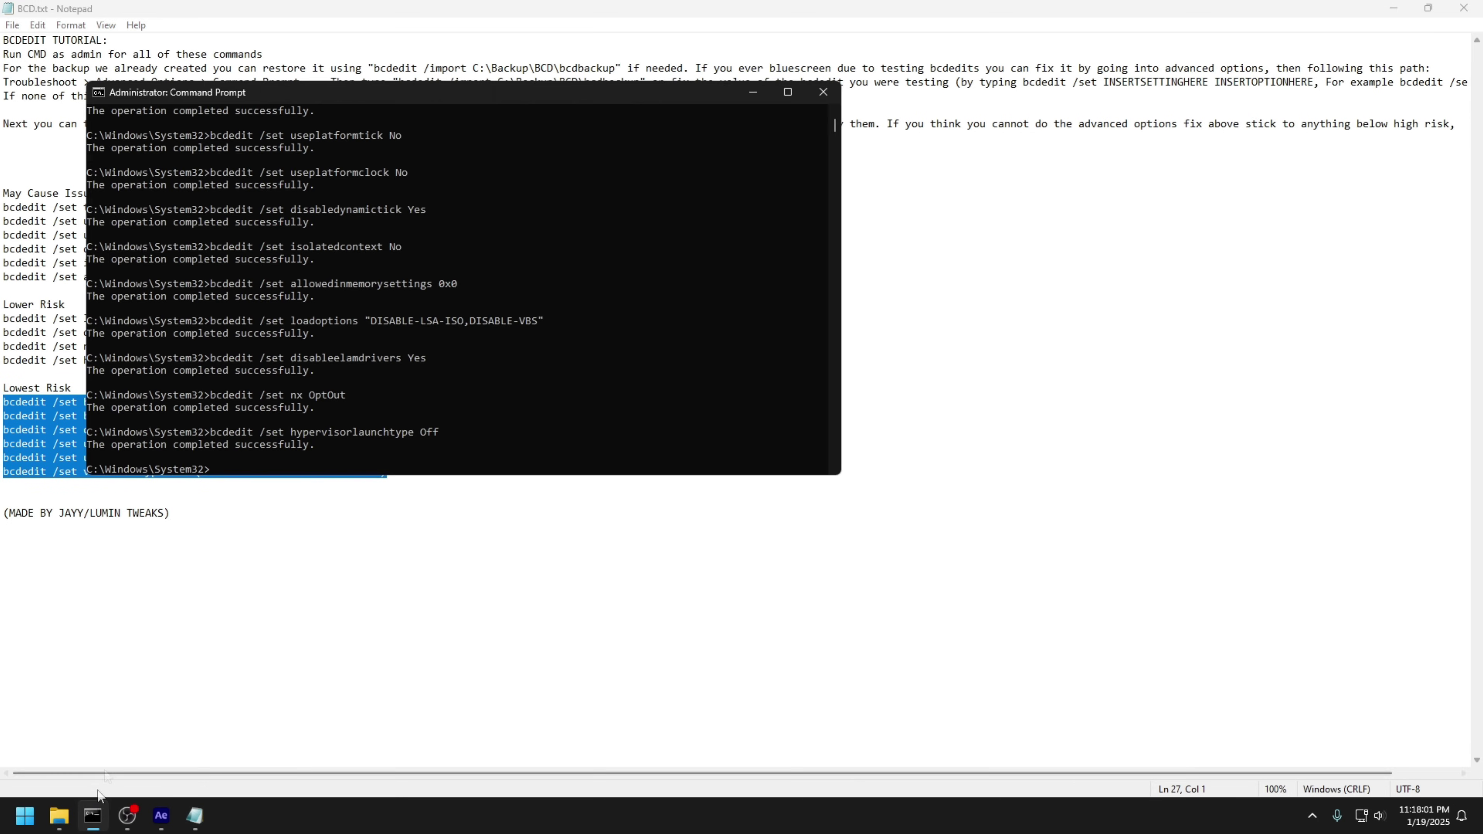
right_click(257, 412)
key(Return)
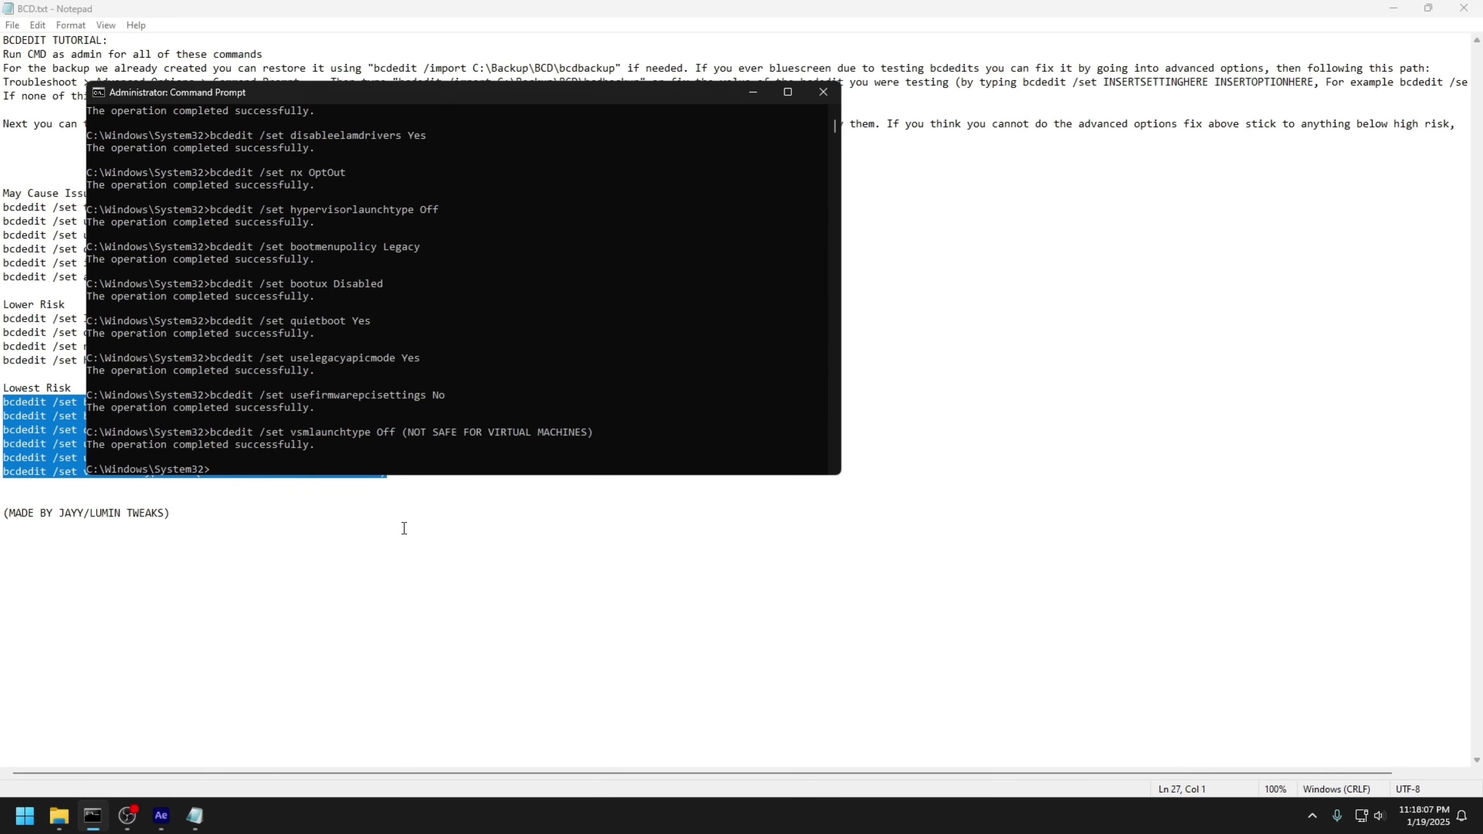
Close BCD.txt and open the 3. Fix folder in LuminTimerRes.
click(406, 531)
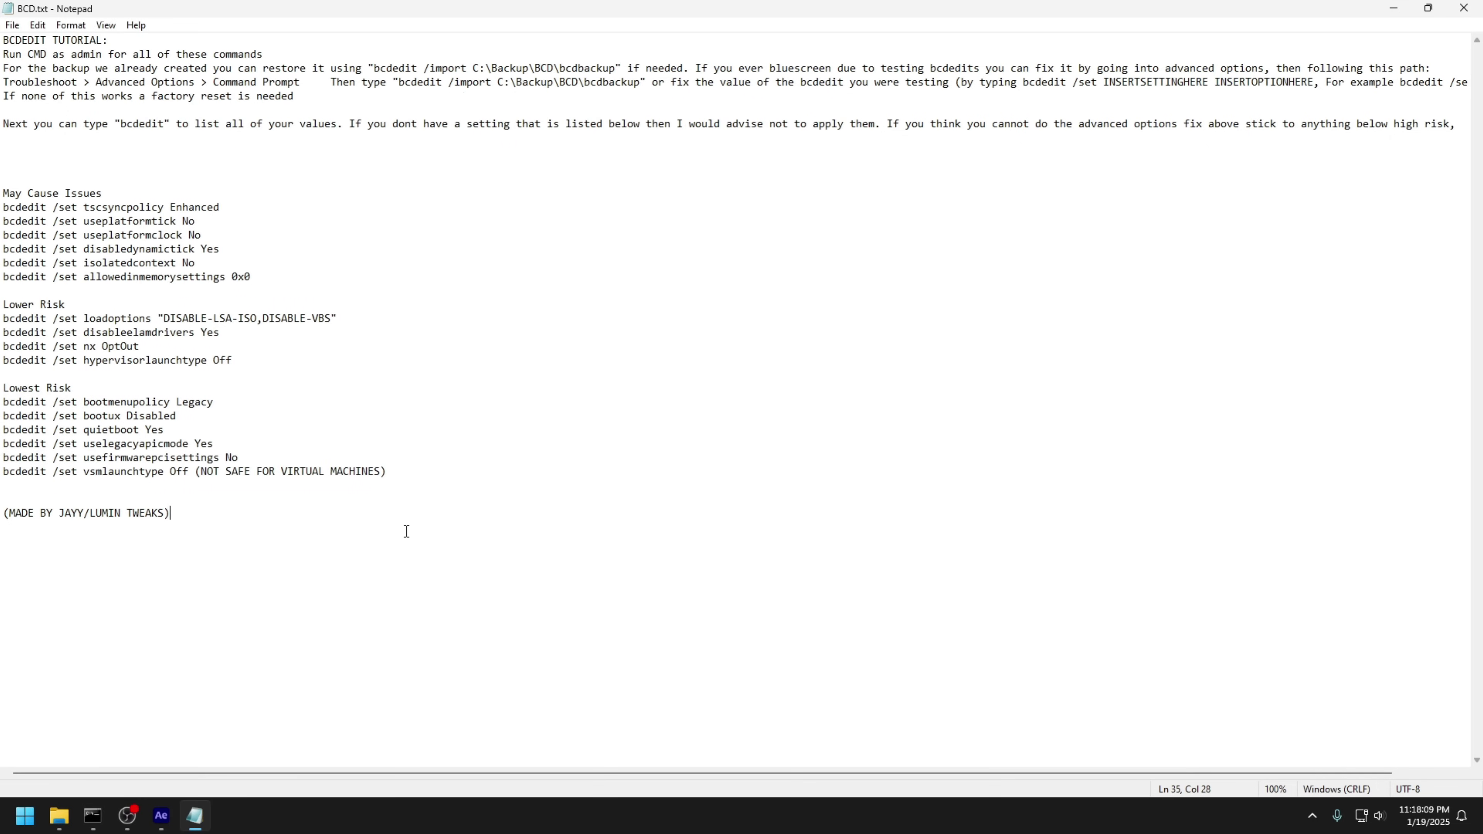
click(1464, 8)
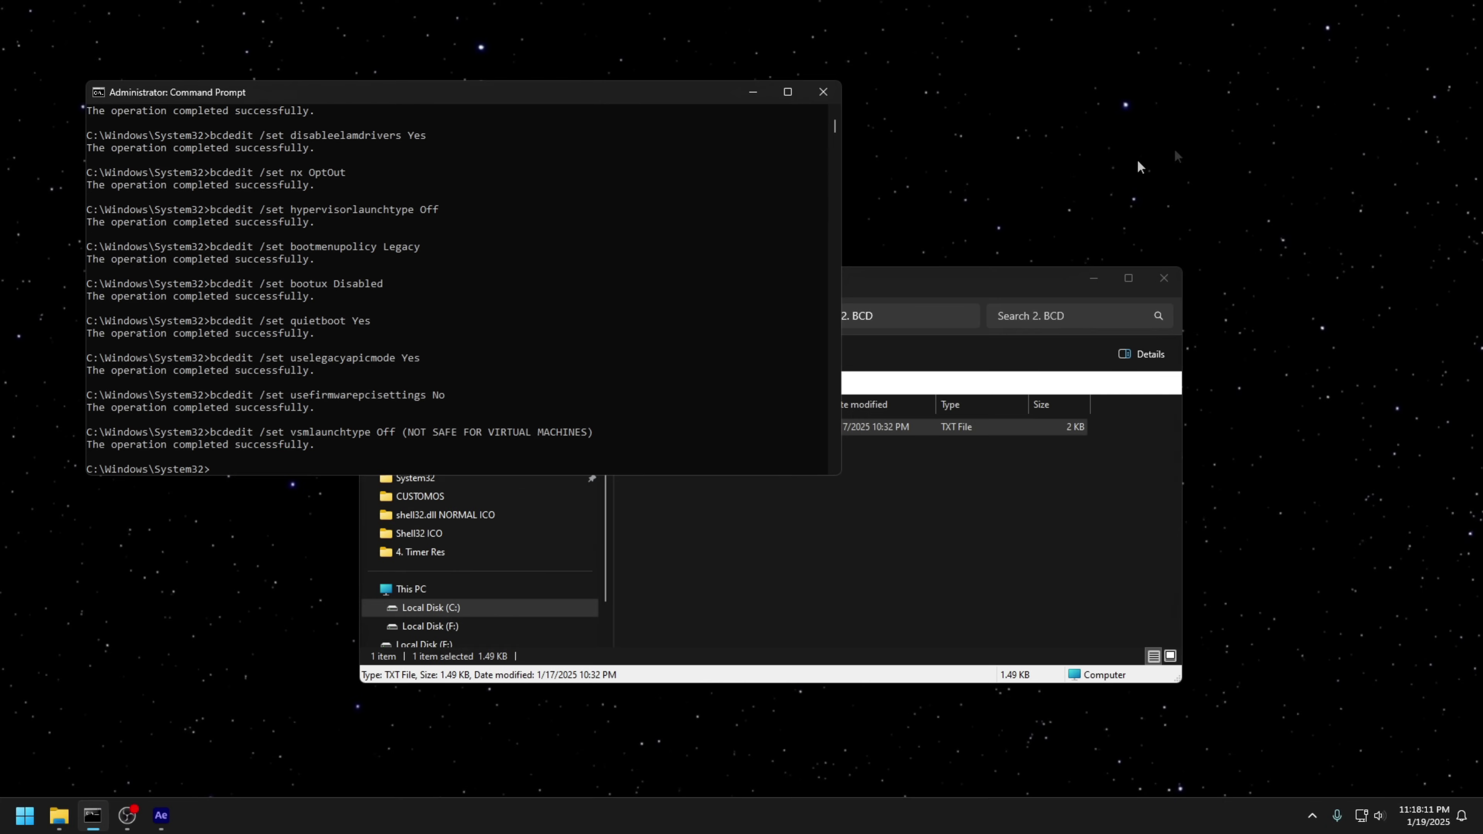
click(944, 407)
click(770, 315)
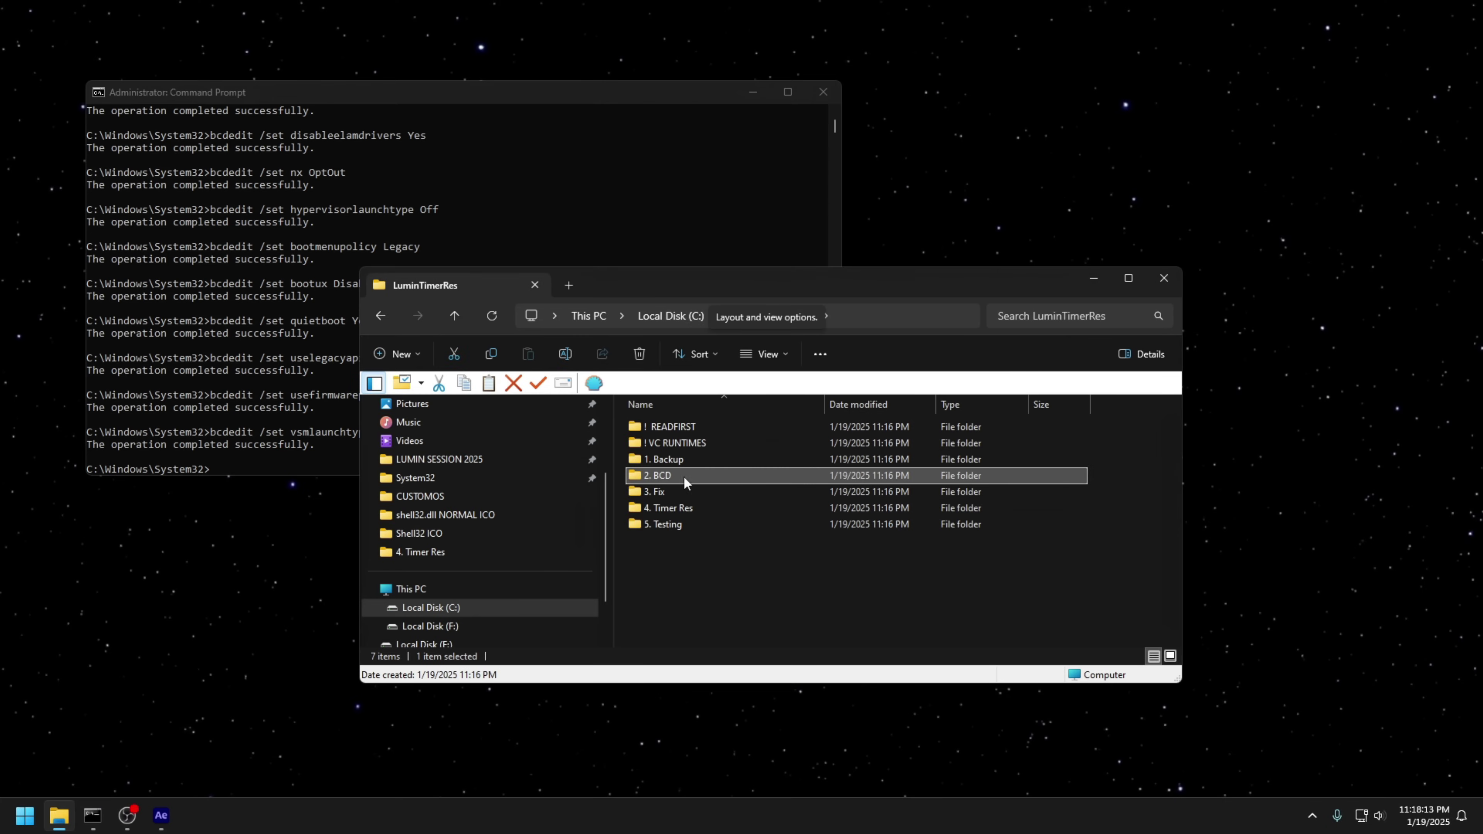
double_click(680, 479)
Set the execution policy to Unrestricted in an admin PowerShell, confirming with A.
double_click(673, 428)
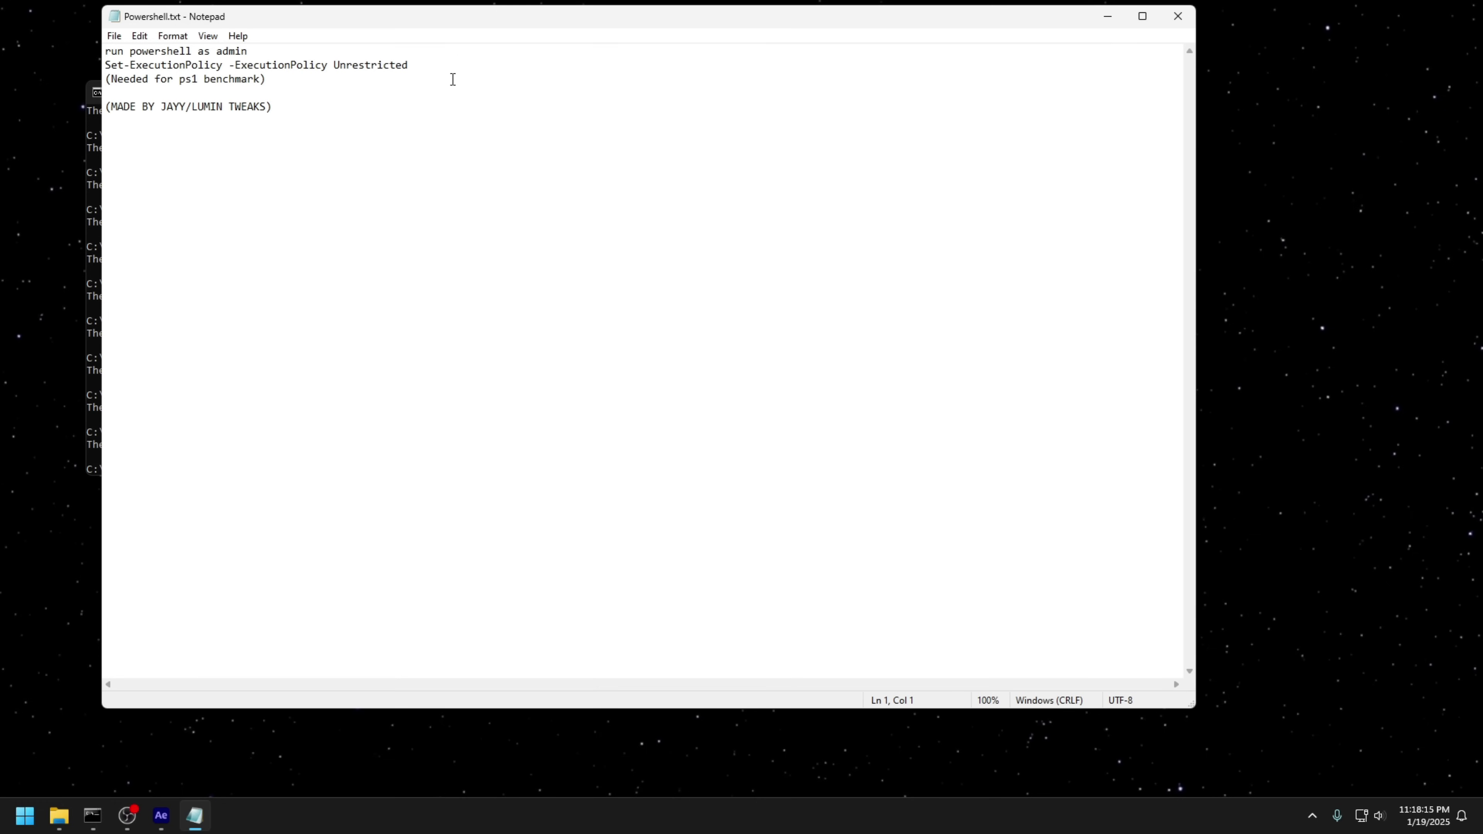
drag(455, 66, 102, 63)
key(ctrl+c)
key(super)
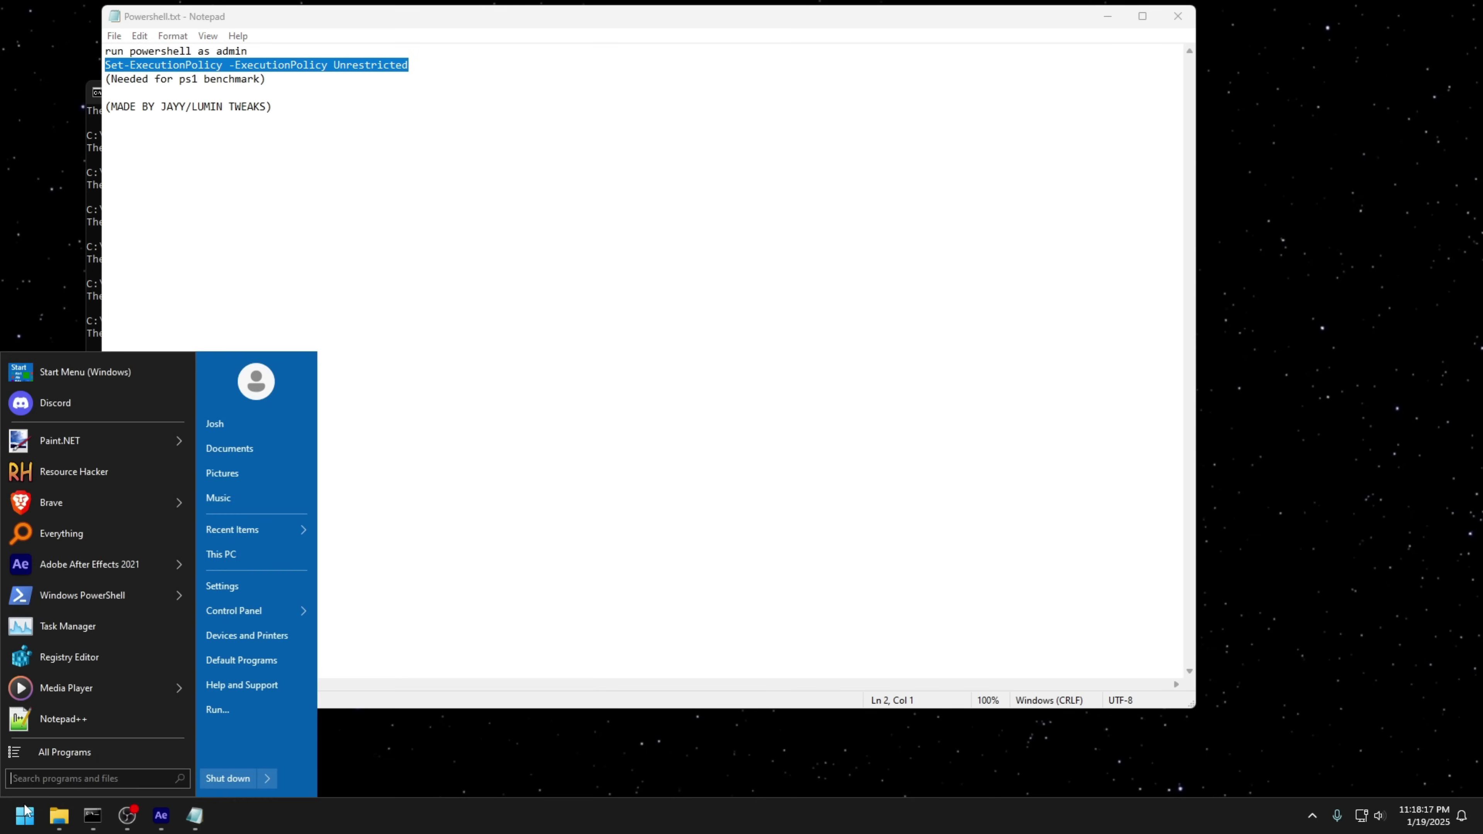
click(66, 595)
right_click(66, 595)
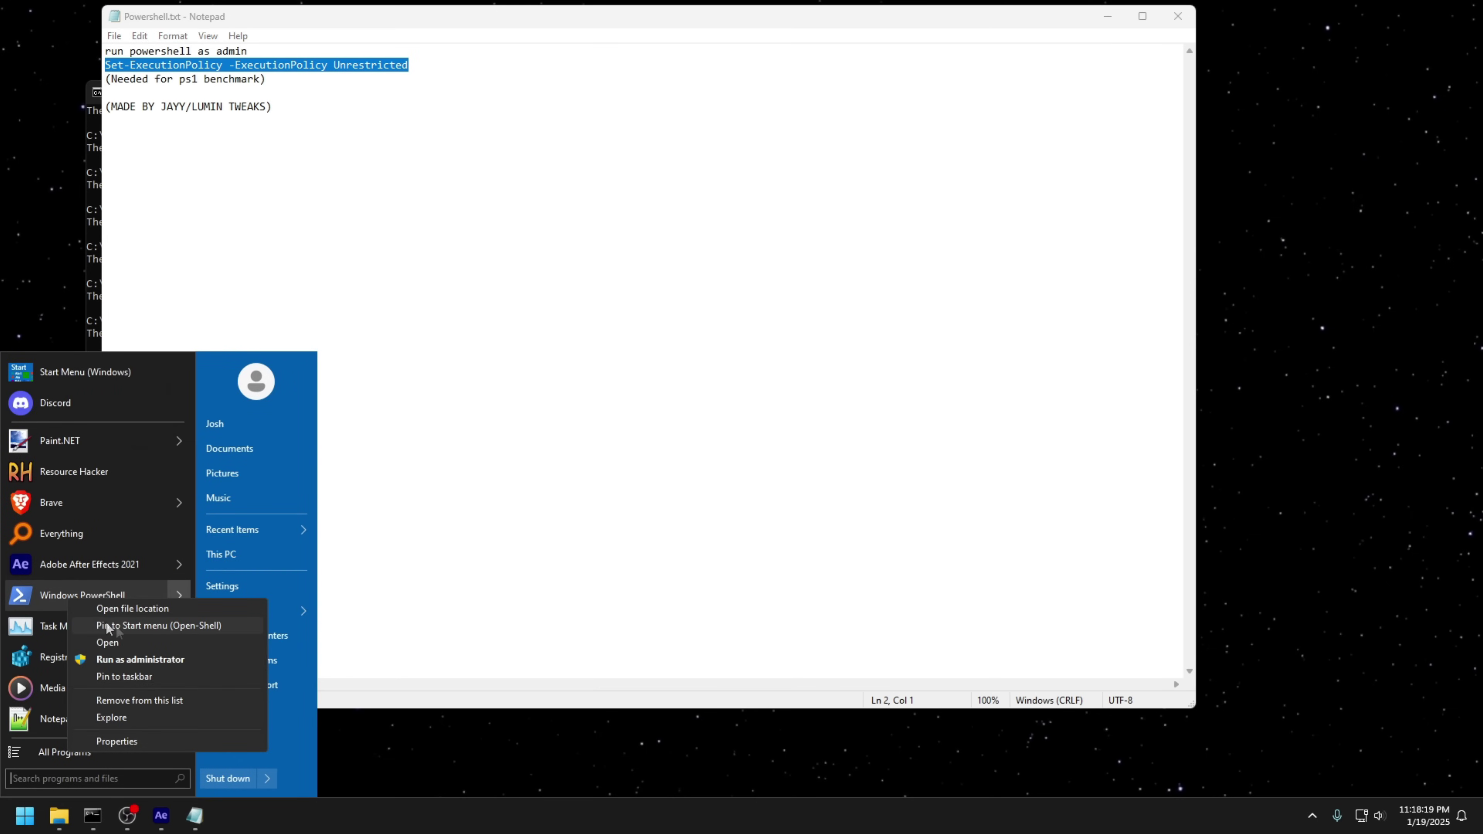
right_click(101, 594)
click(146, 661)
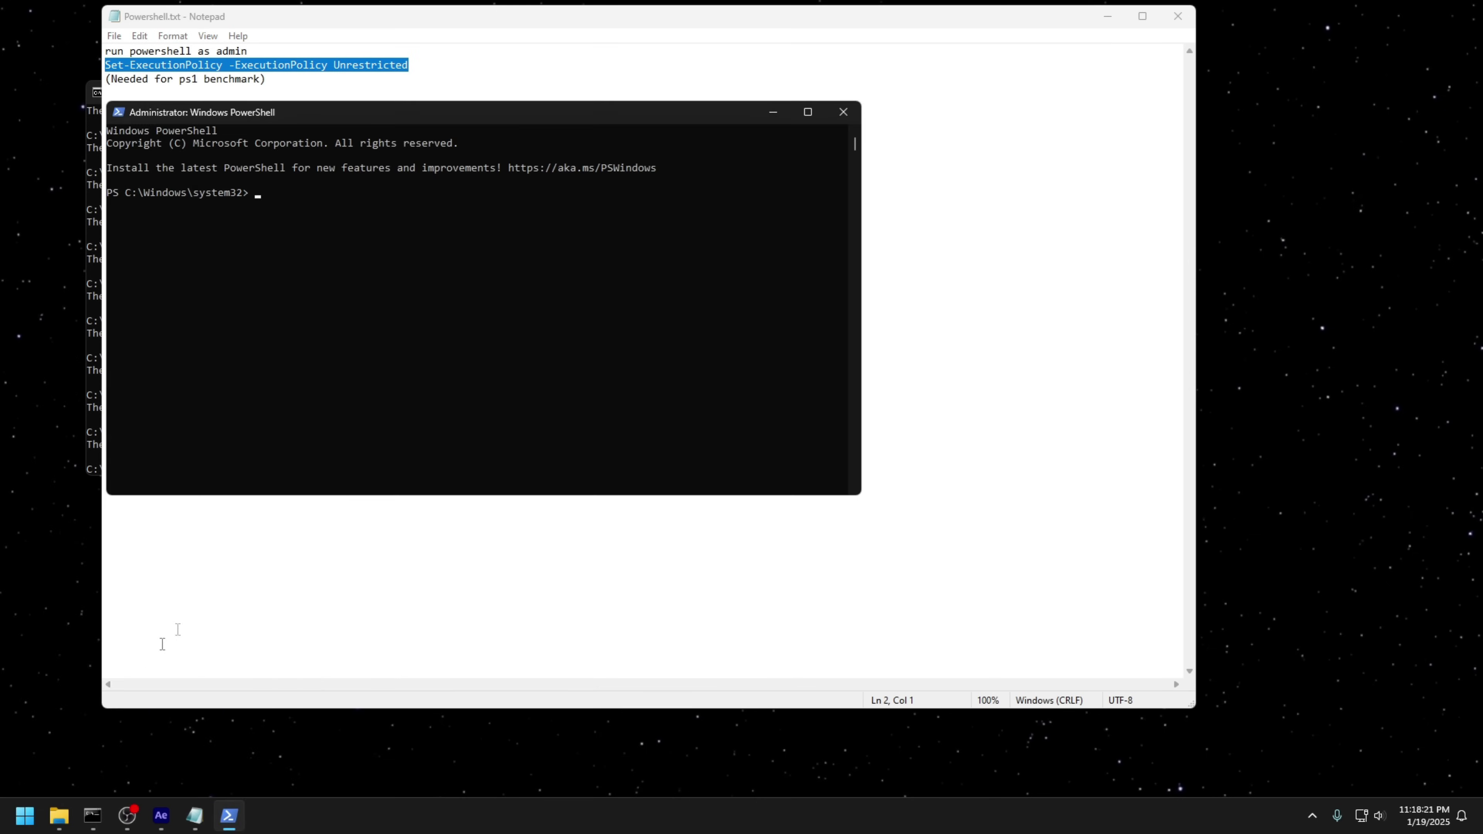
right_click(337, 286)
key(Return)
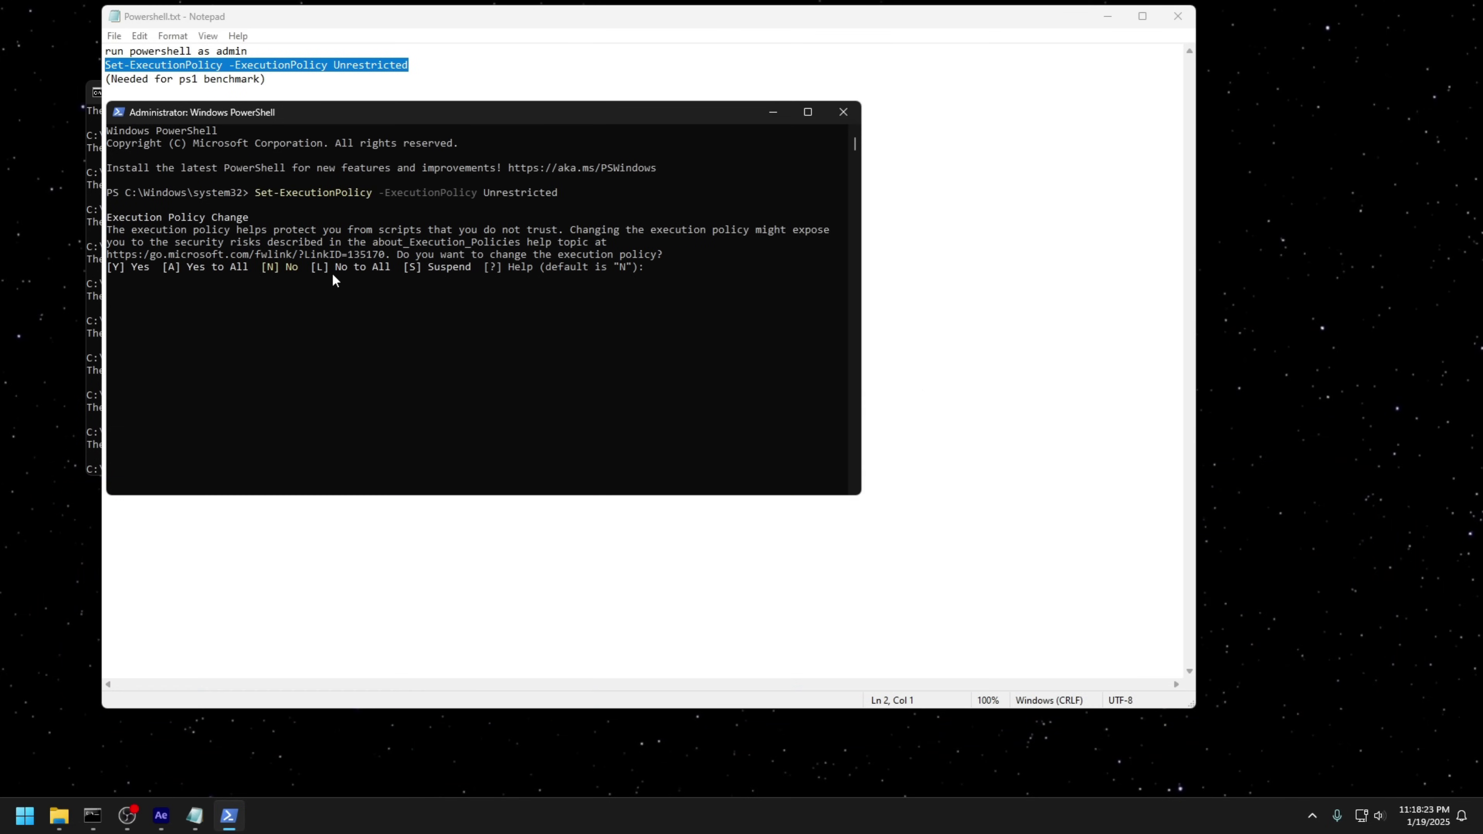
text(A)
key(Return)
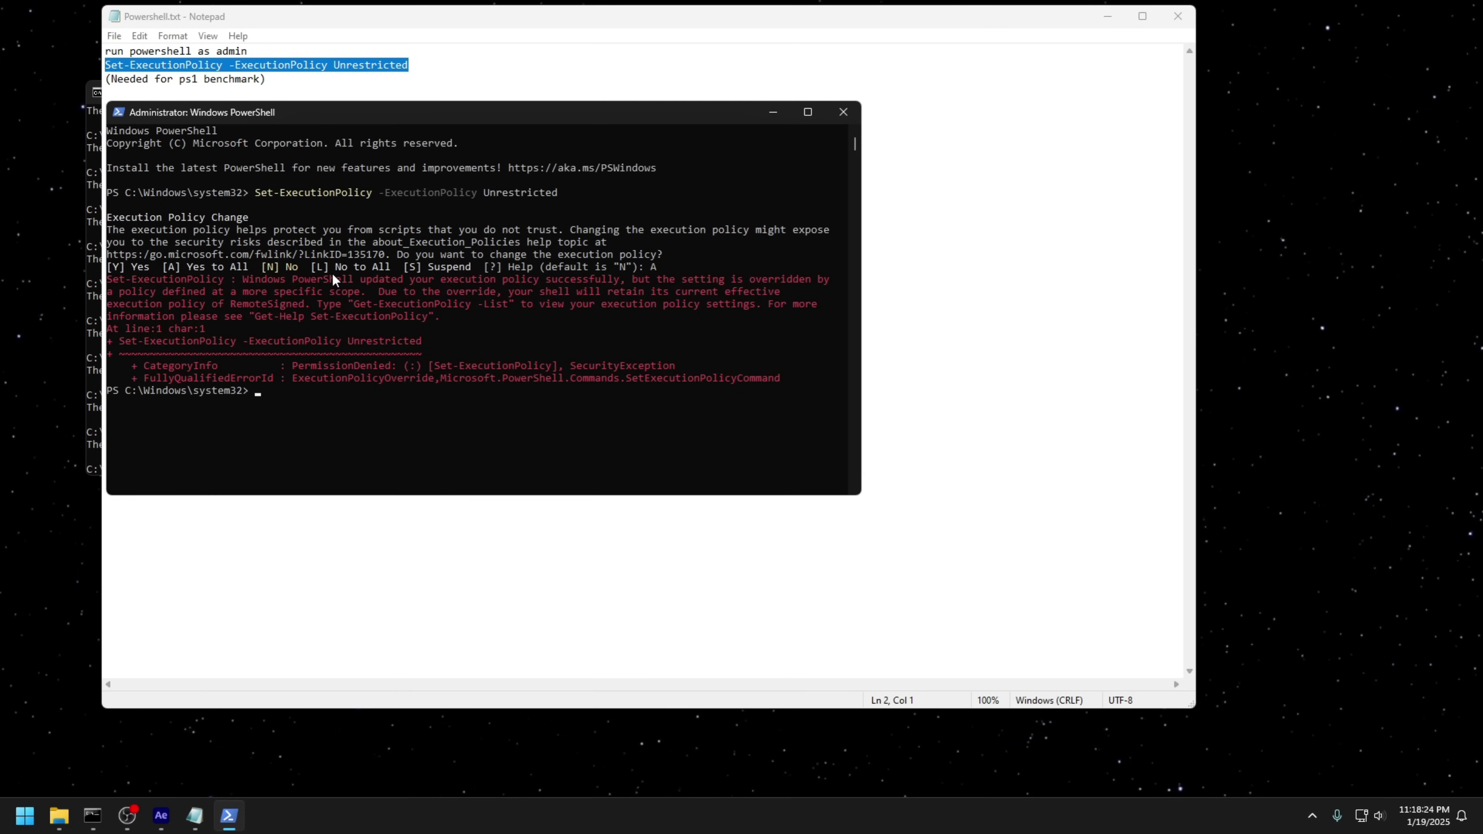
Add the GlobalTimerResolutionRequests registry value using the reg add line from Timer Reg.txt.
click(841, 111)
click(848, 107)
click(1178, 15)
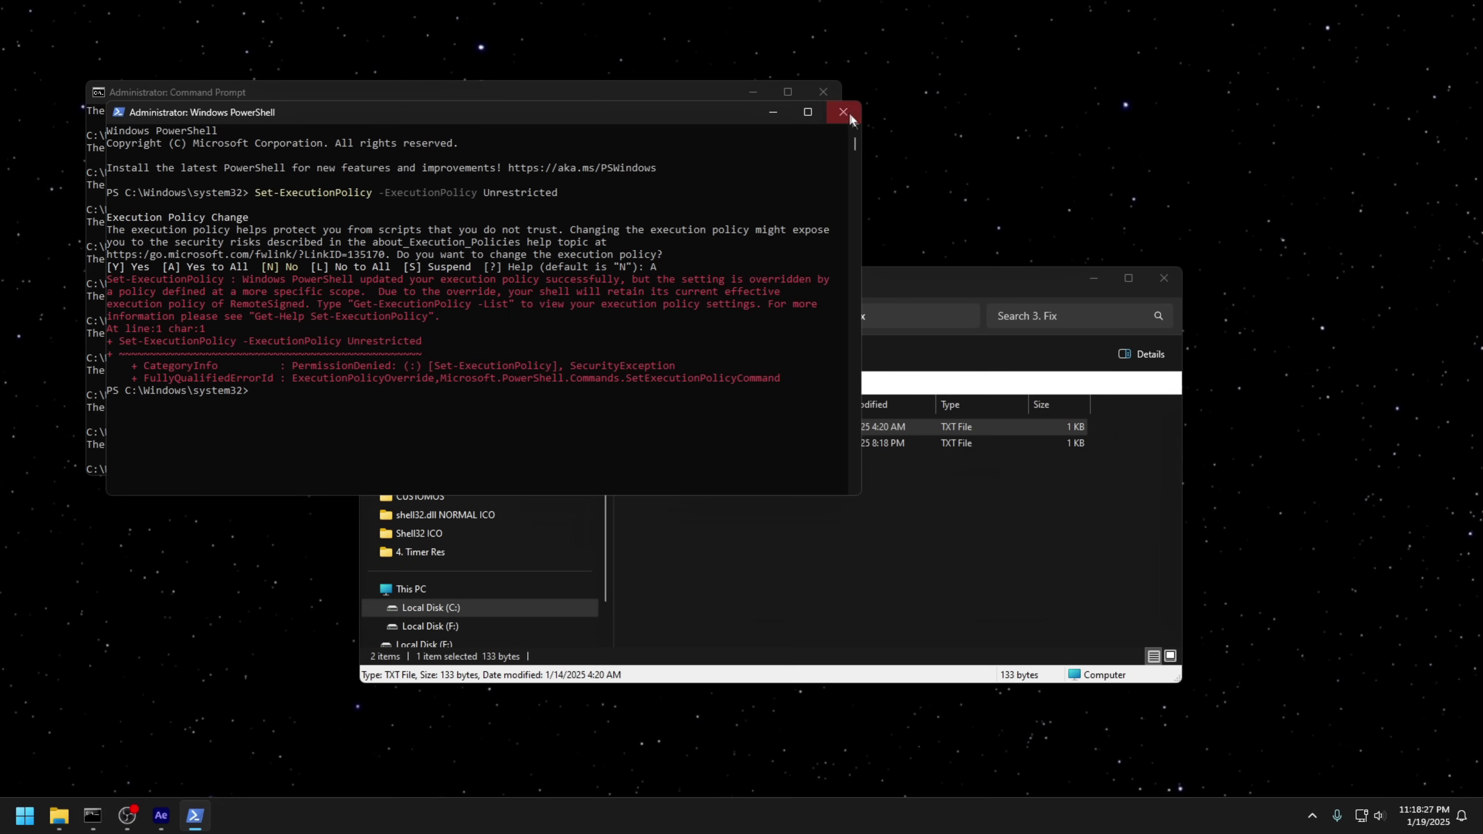
click(844, 115)
double_click(673, 443)
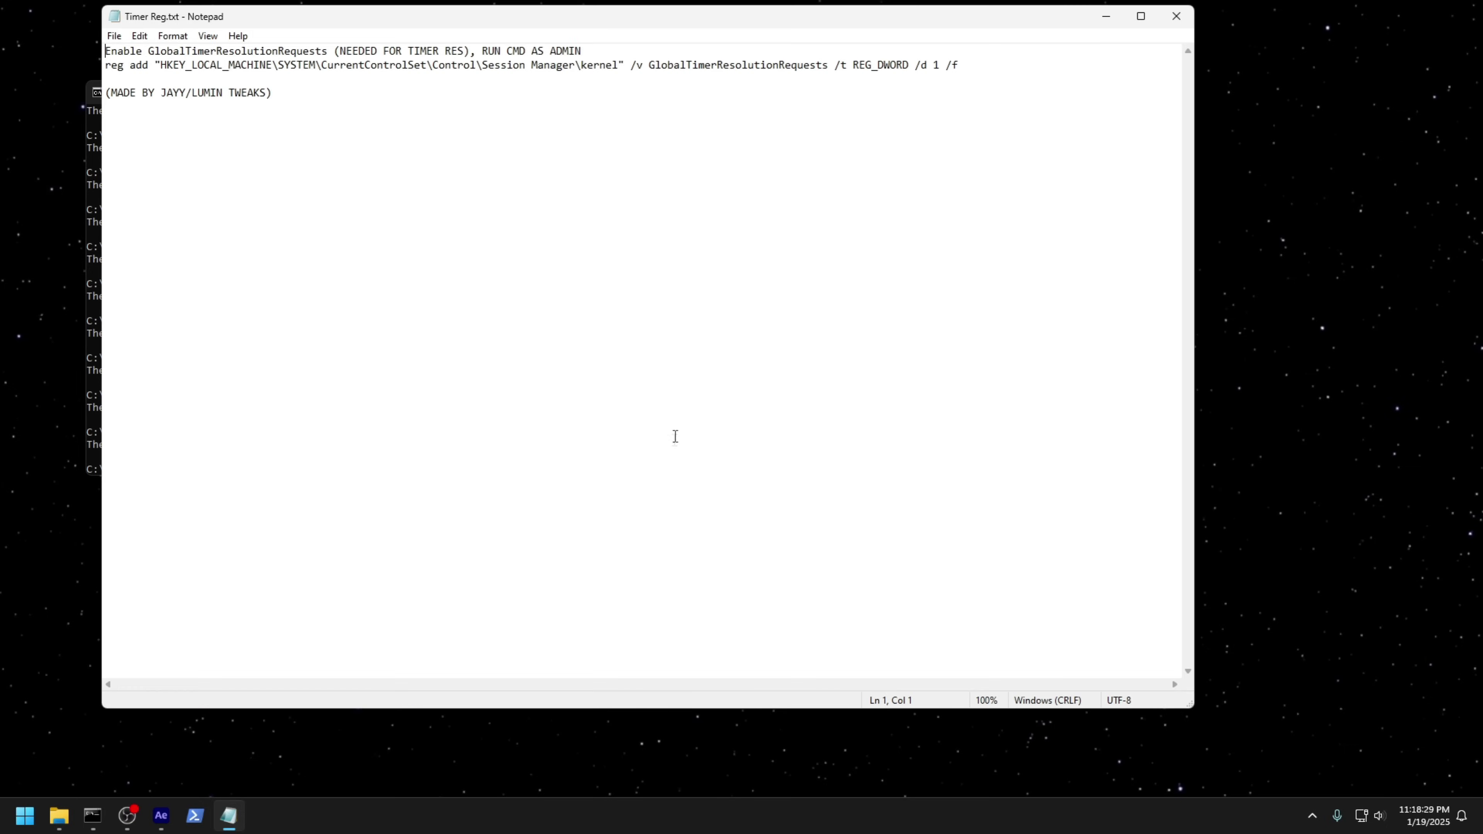
drag(969, 65, 115, 69)
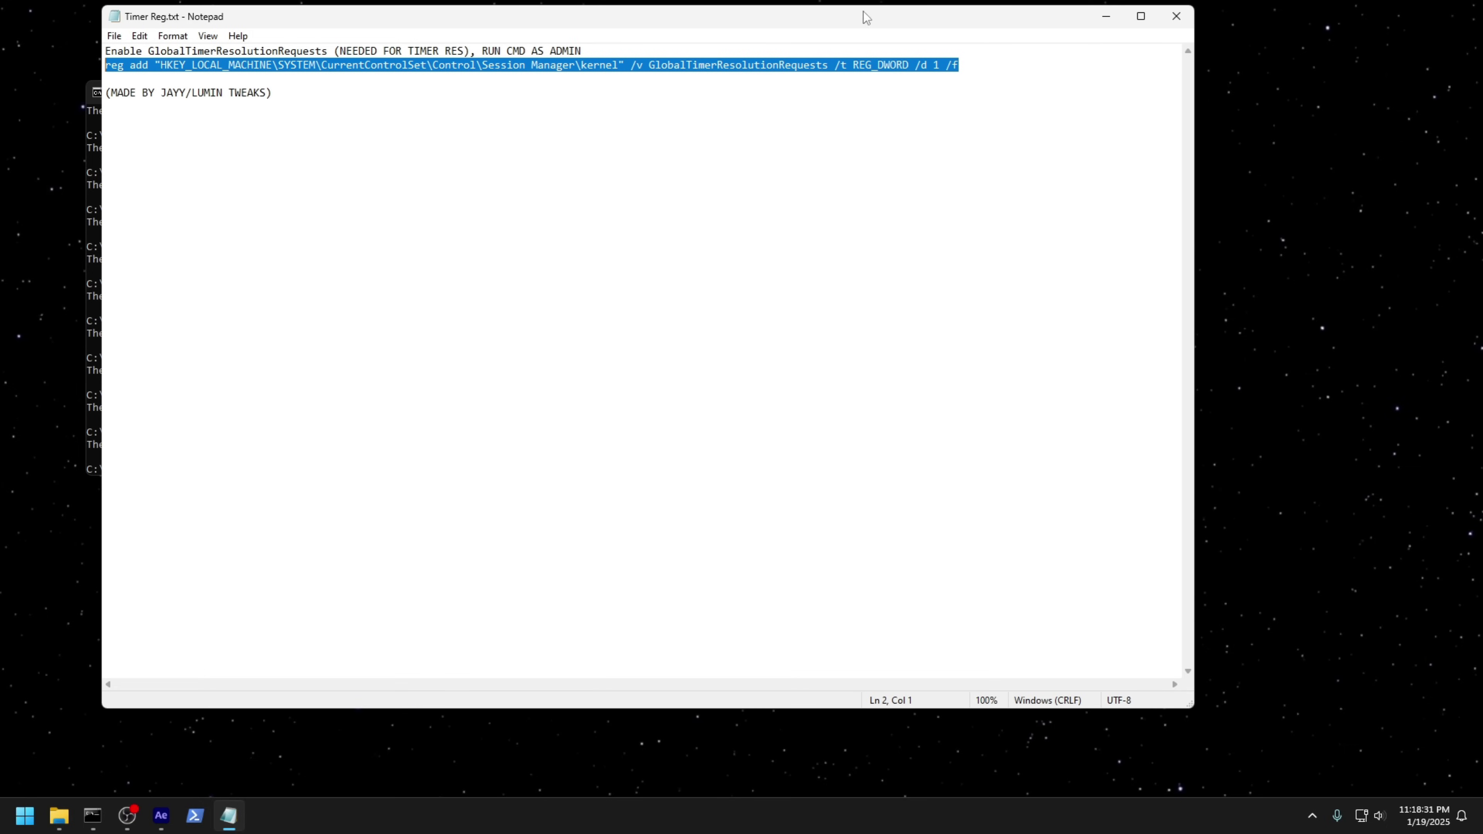
click(1141, 17)
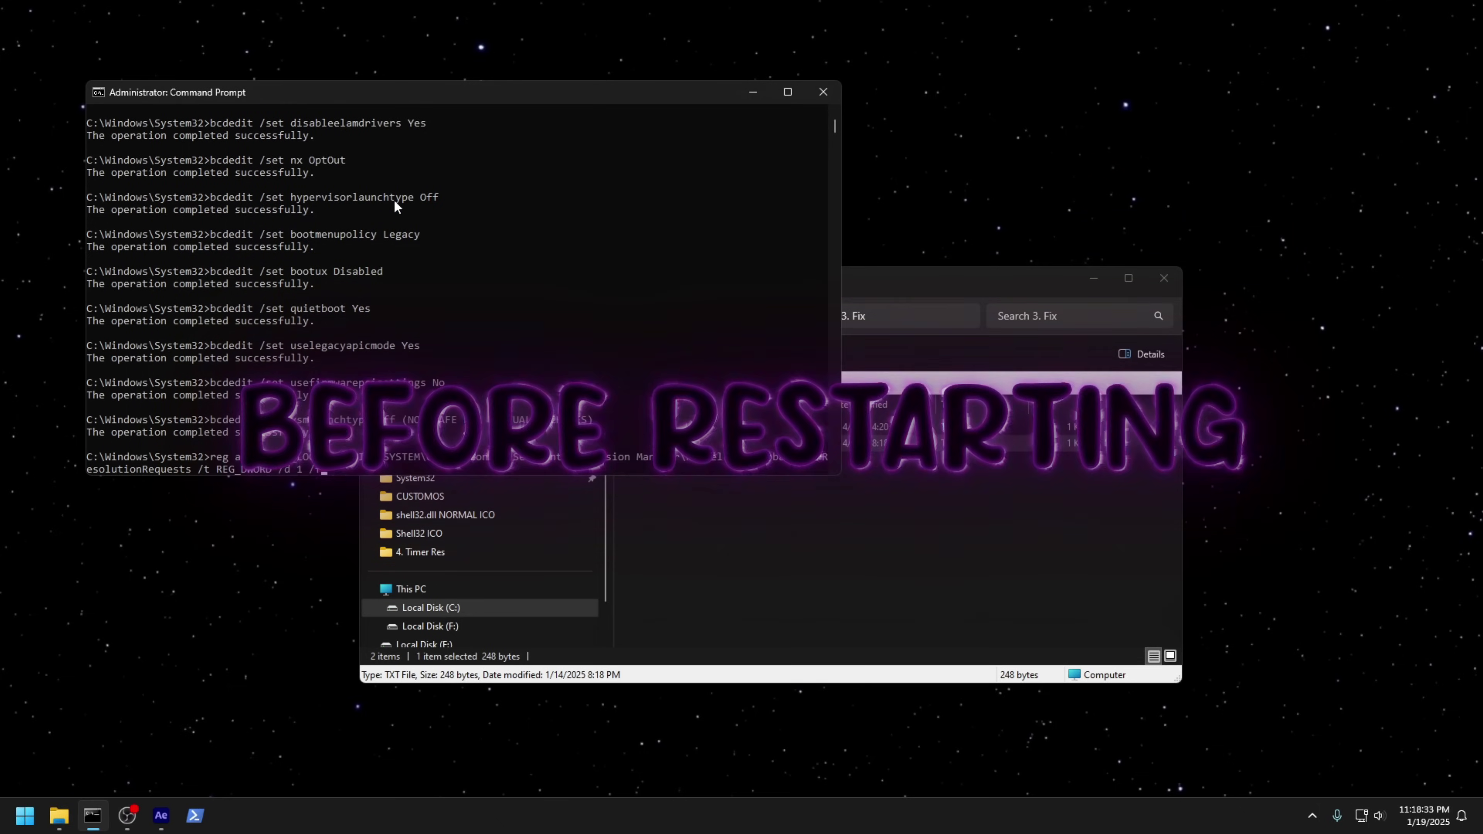
click(822, 91)
click(759, 316)
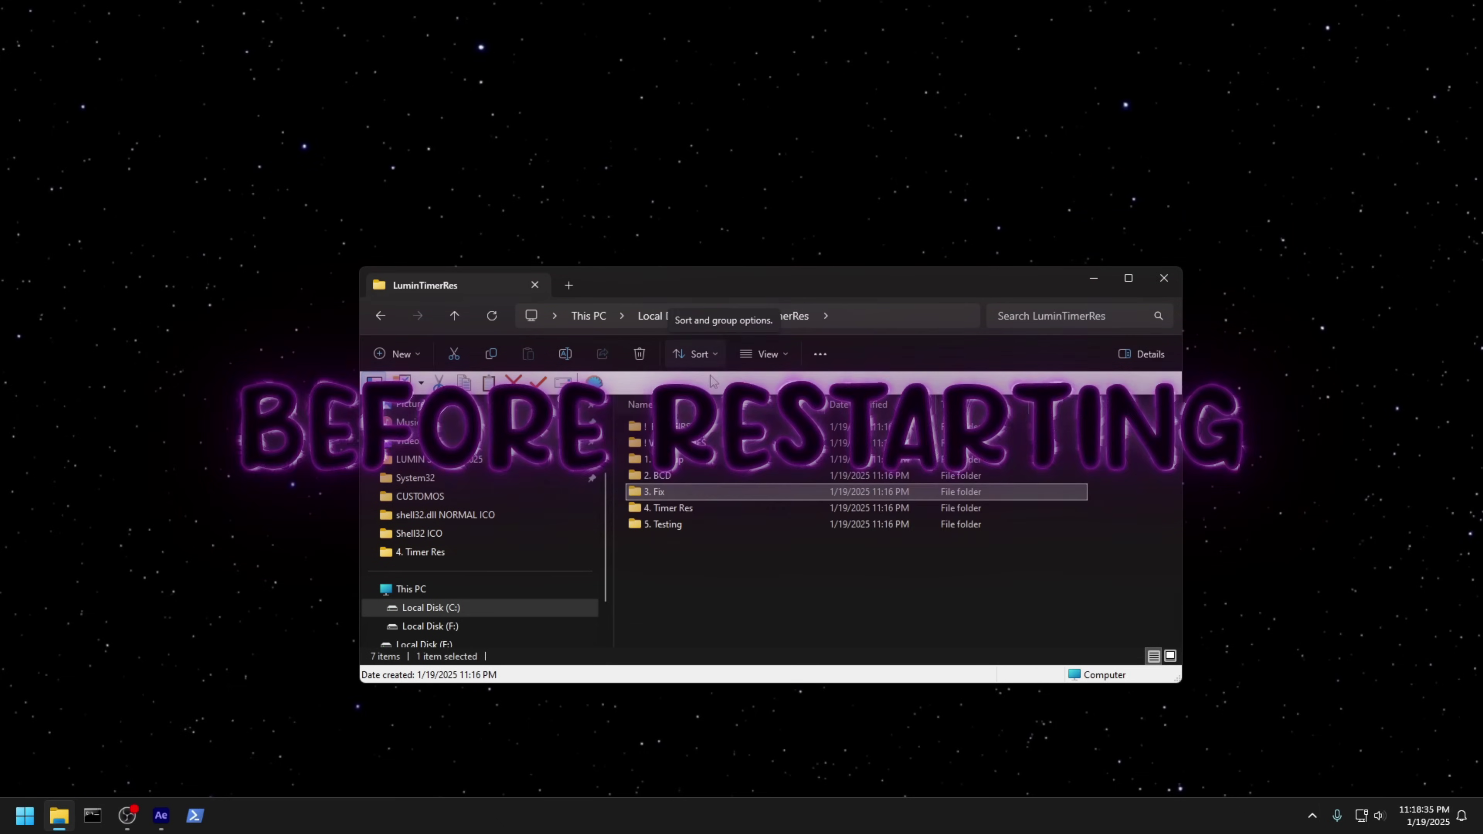
Open 4. Timer Res and run Move.bat as administrator.
double_click(666, 507)
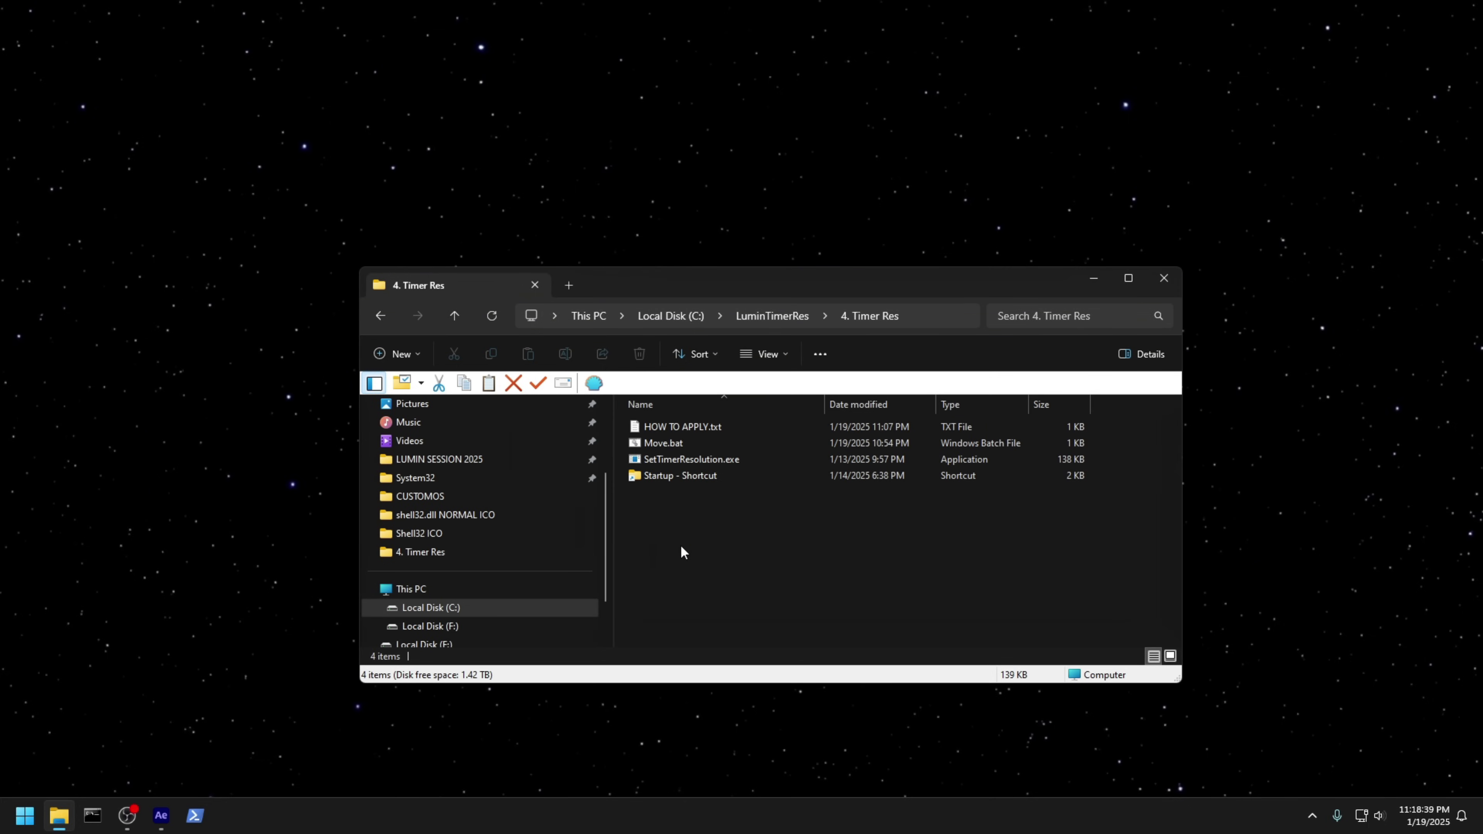
right_click(665, 442)
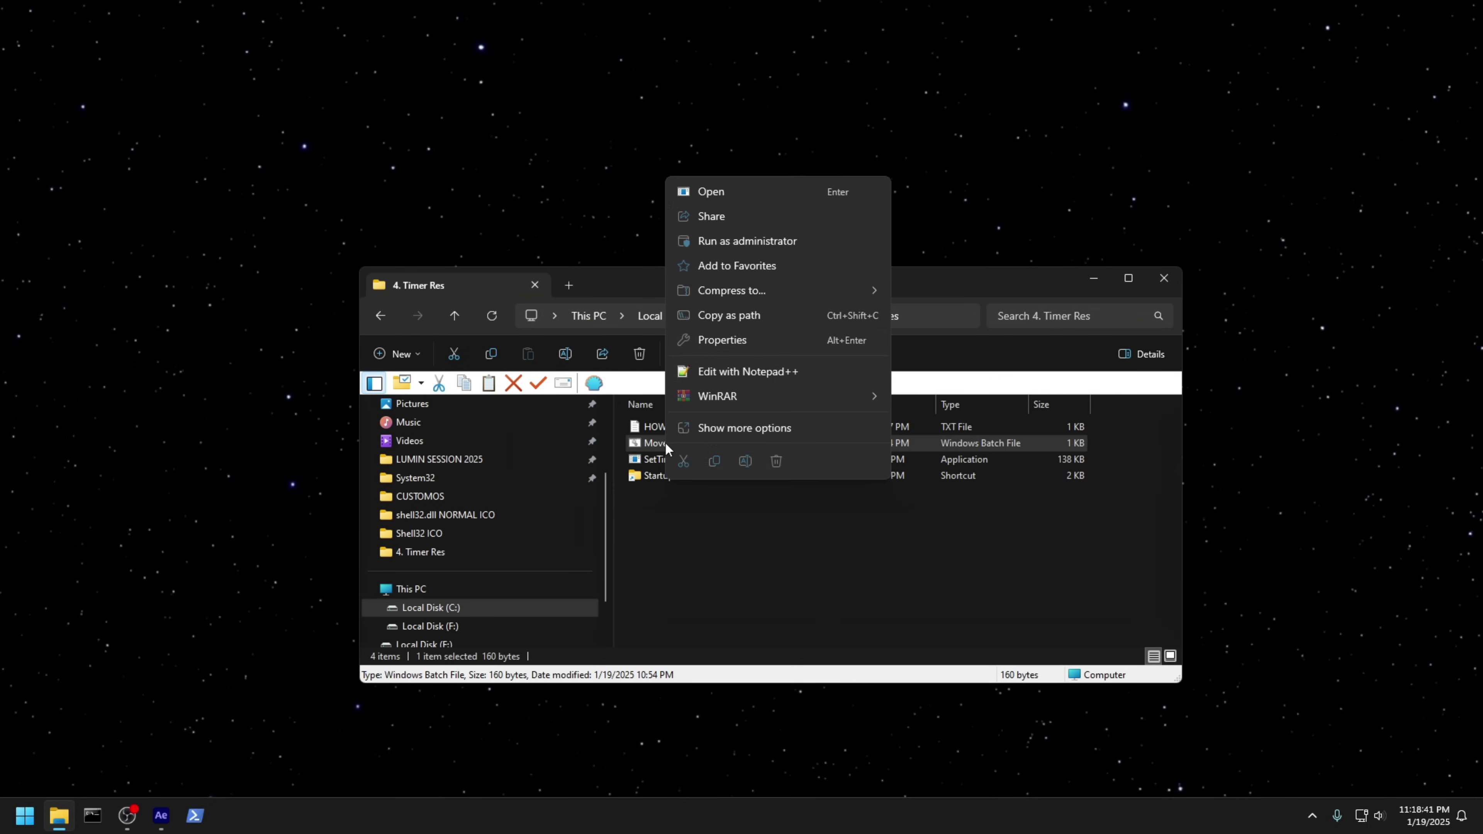
click(726, 242)
Create a shortcut to SetTimerResolution.exe.
click(971, 460)
right_click(971, 459)
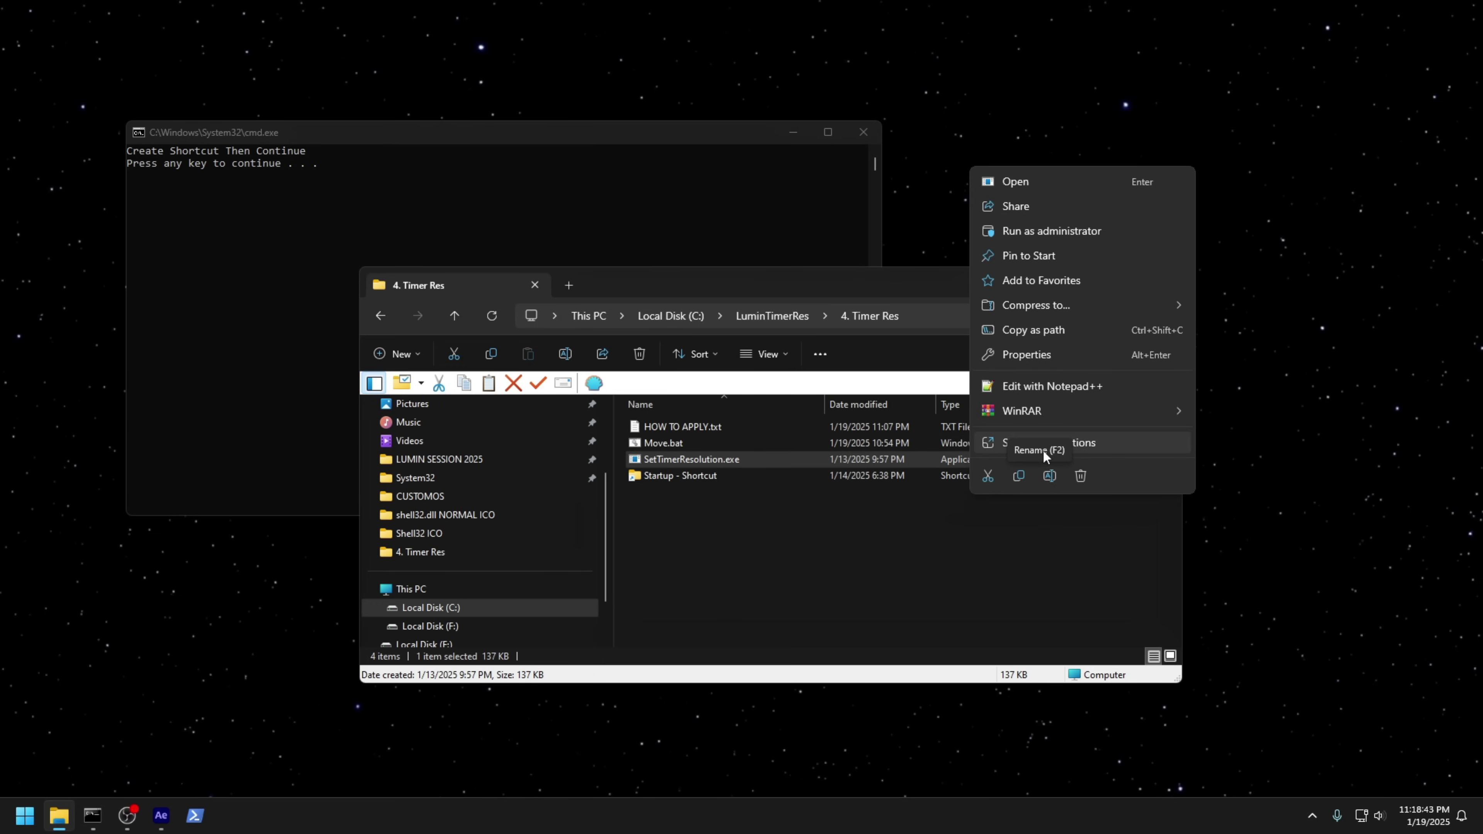
click(1019, 427)
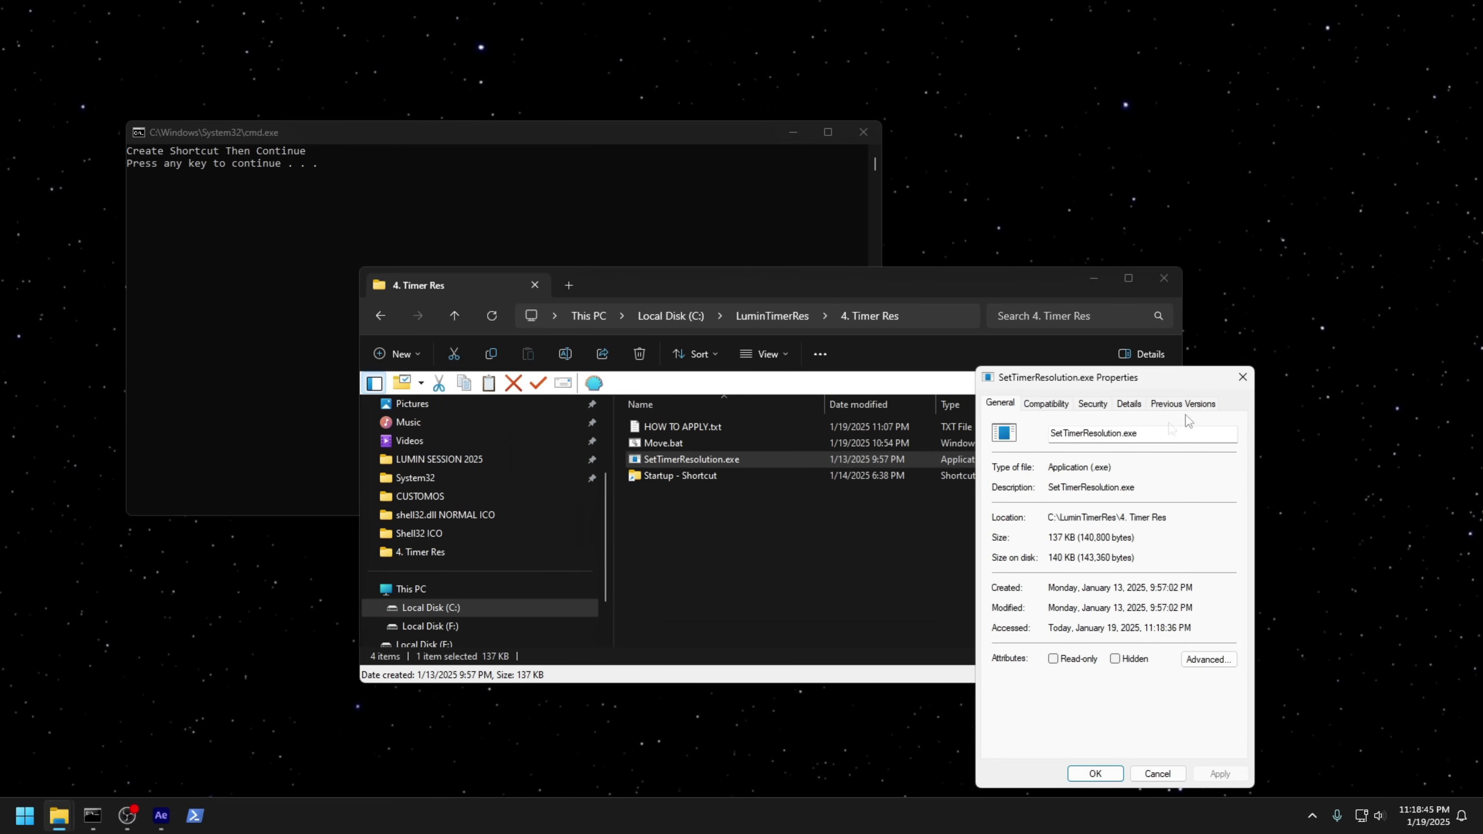
click(1241, 379)
right_click(1045, 457)
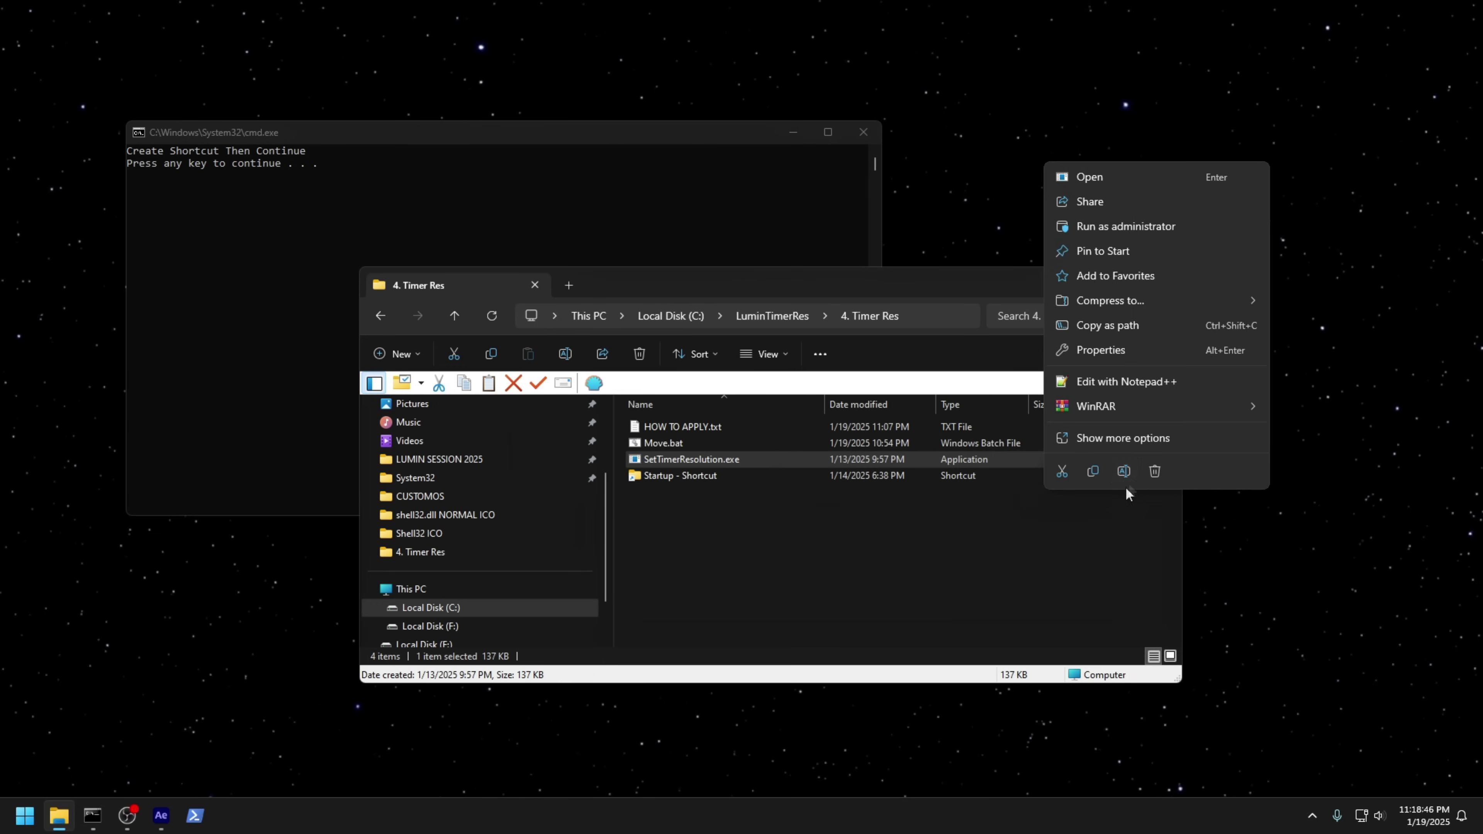
click(1137, 439)
click(1109, 367)
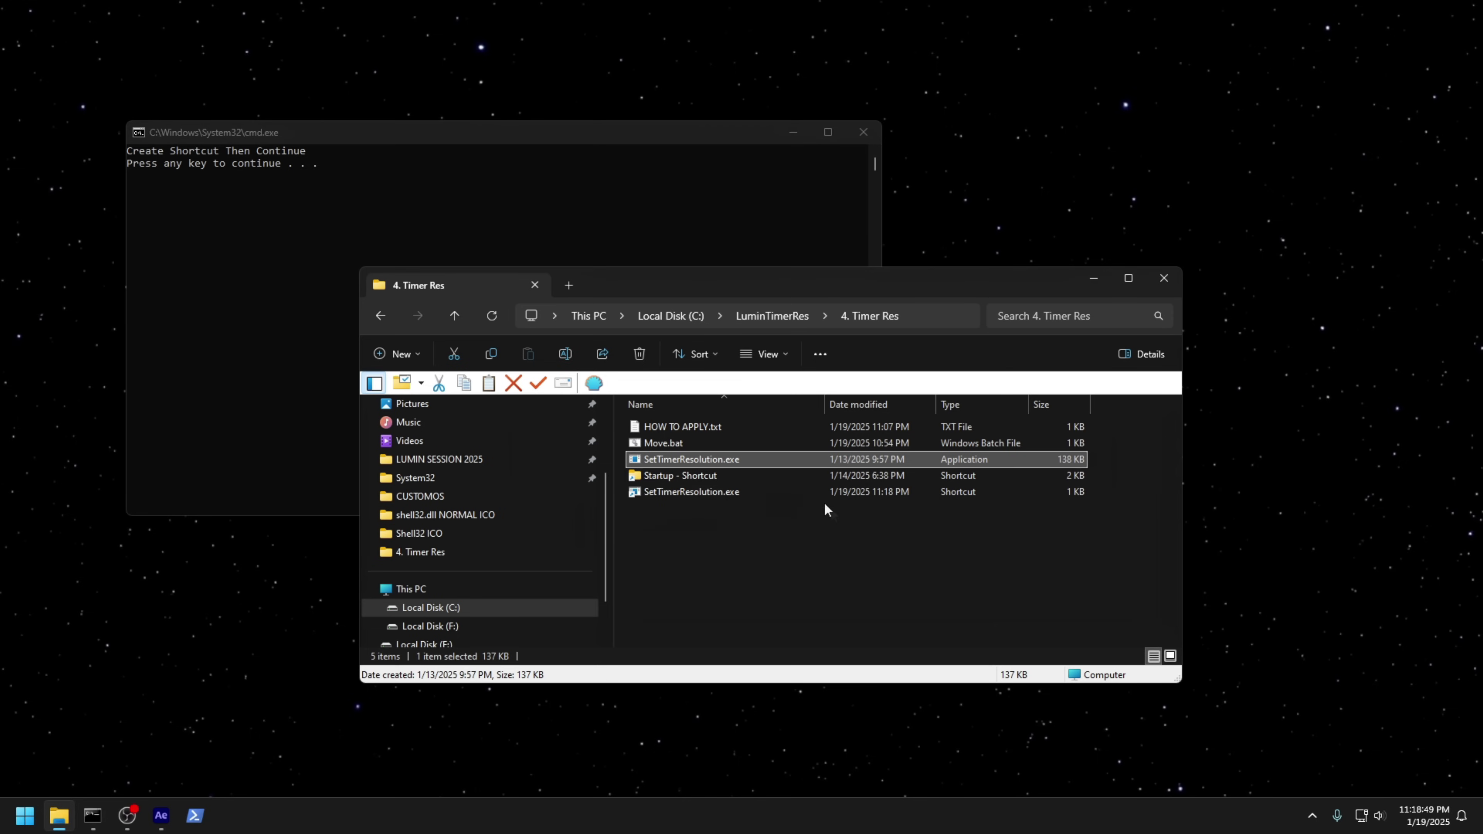
Set the shortcut's Target to the --resolution 5040 --no-console command and apply it.
right_click(656, 491)
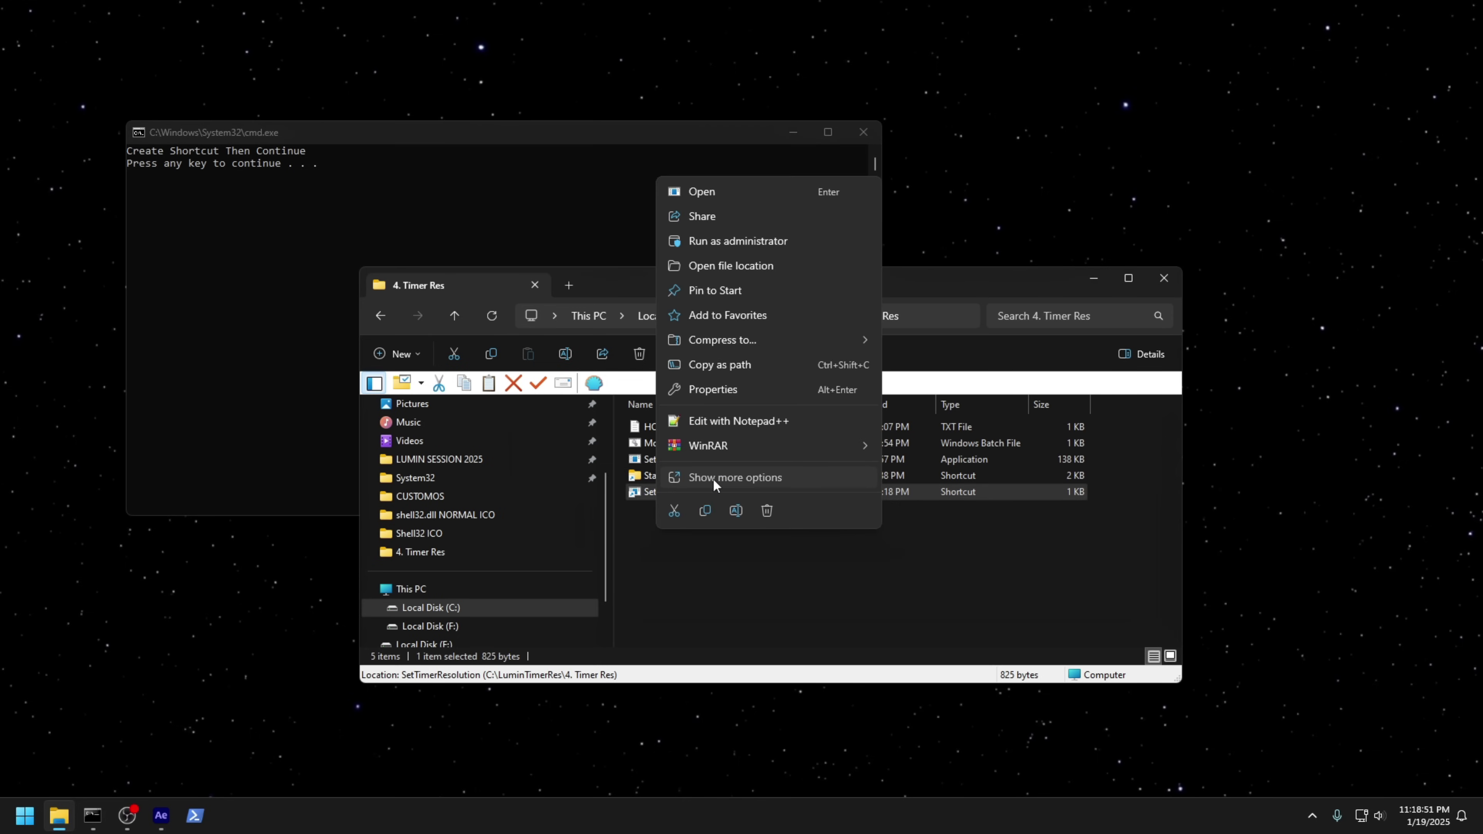
click(712, 479)
click(717, 462)
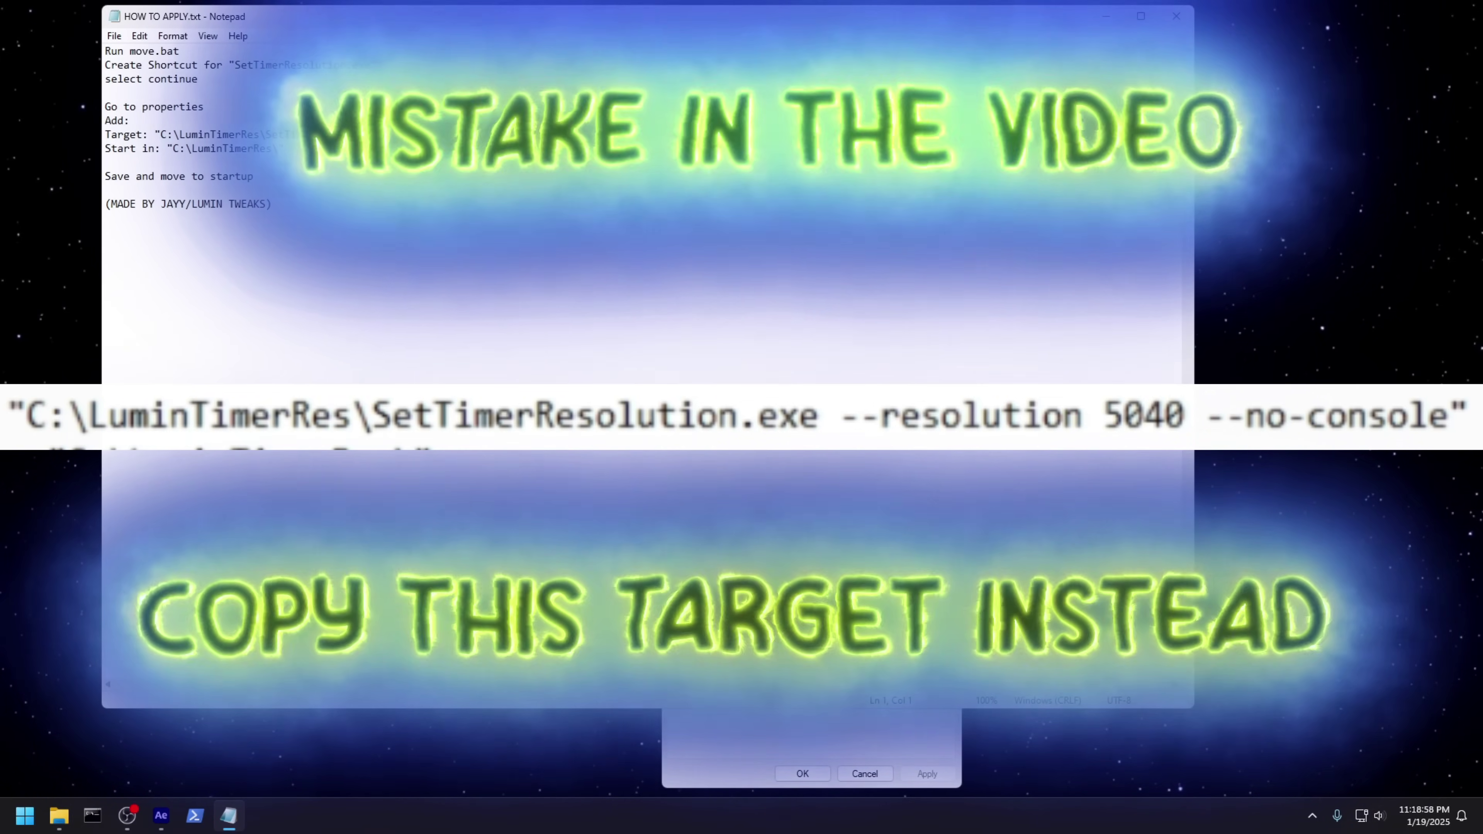
drag(161, 135, 914, 135)
key(ctrl+c)
click(804, 745)
key(ctrl+v)
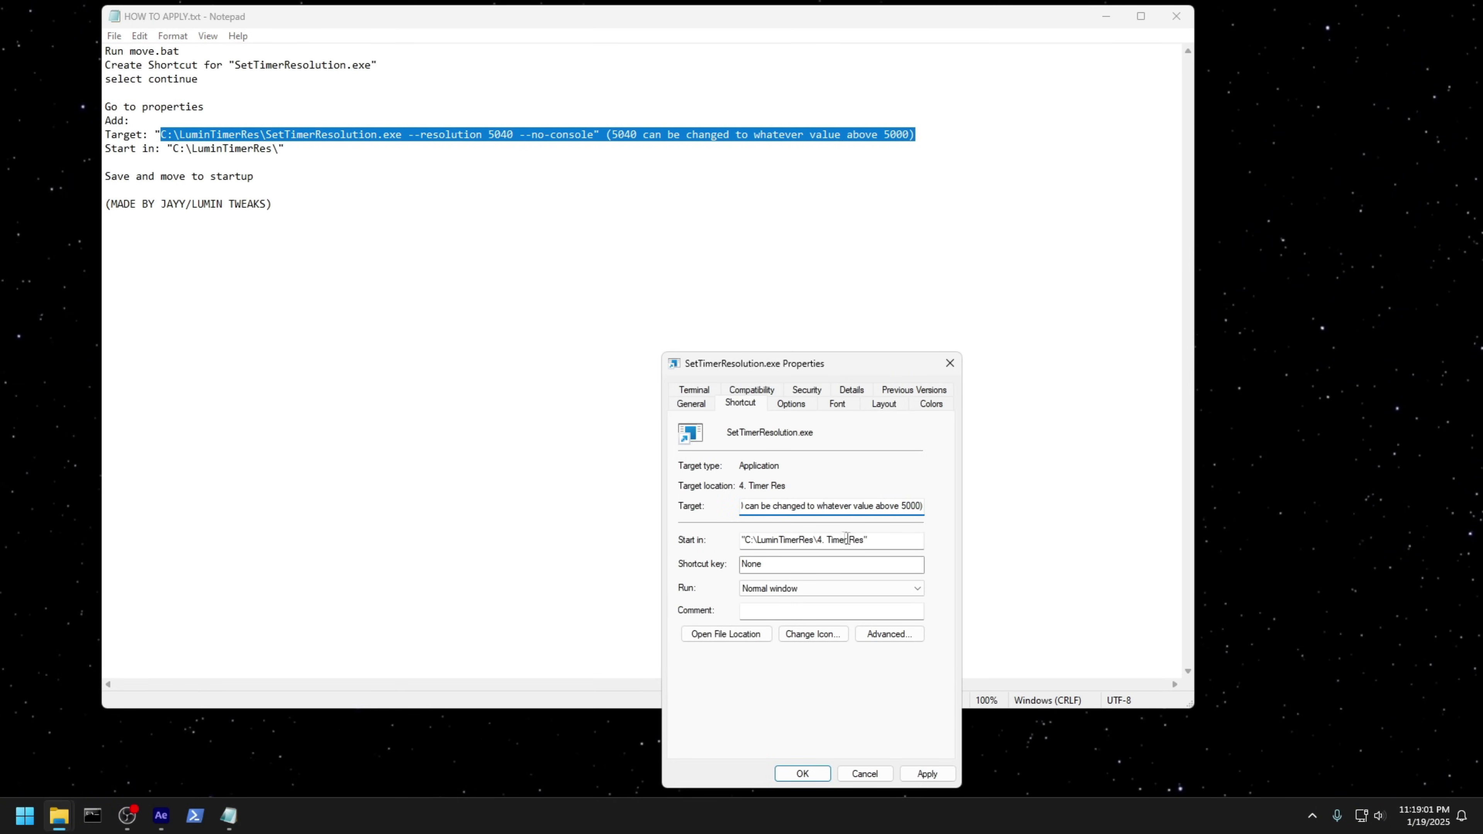
click(926, 774)
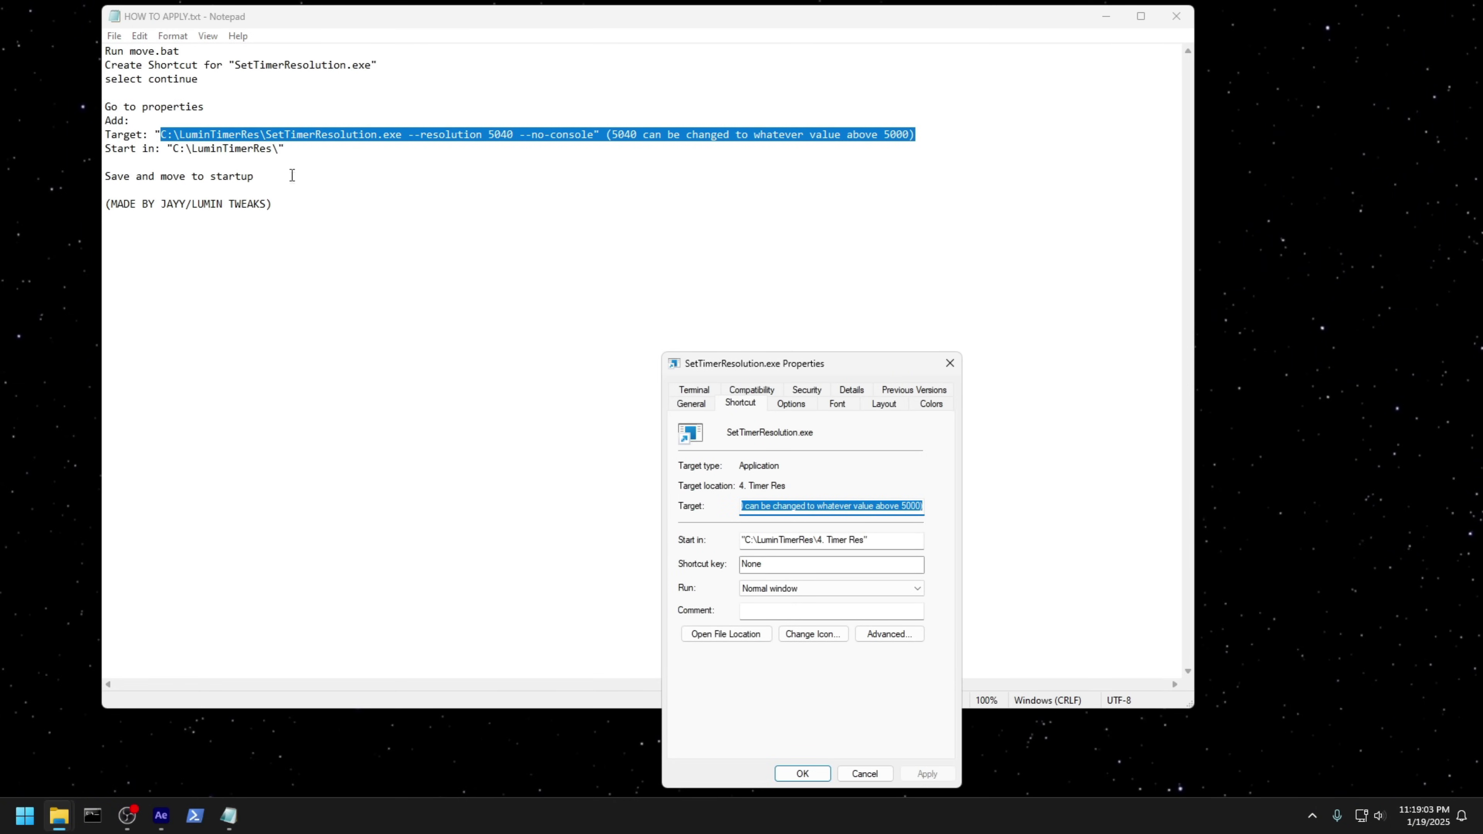
Set the shortcut's Start in folder to C:\LuminTimerRes\, confirm, and close the notes.
click(282, 150)
drag(282, 149, 159, 149)
click(280, 149)
drag(279, 149, 173, 149)
key(ctrl+c)
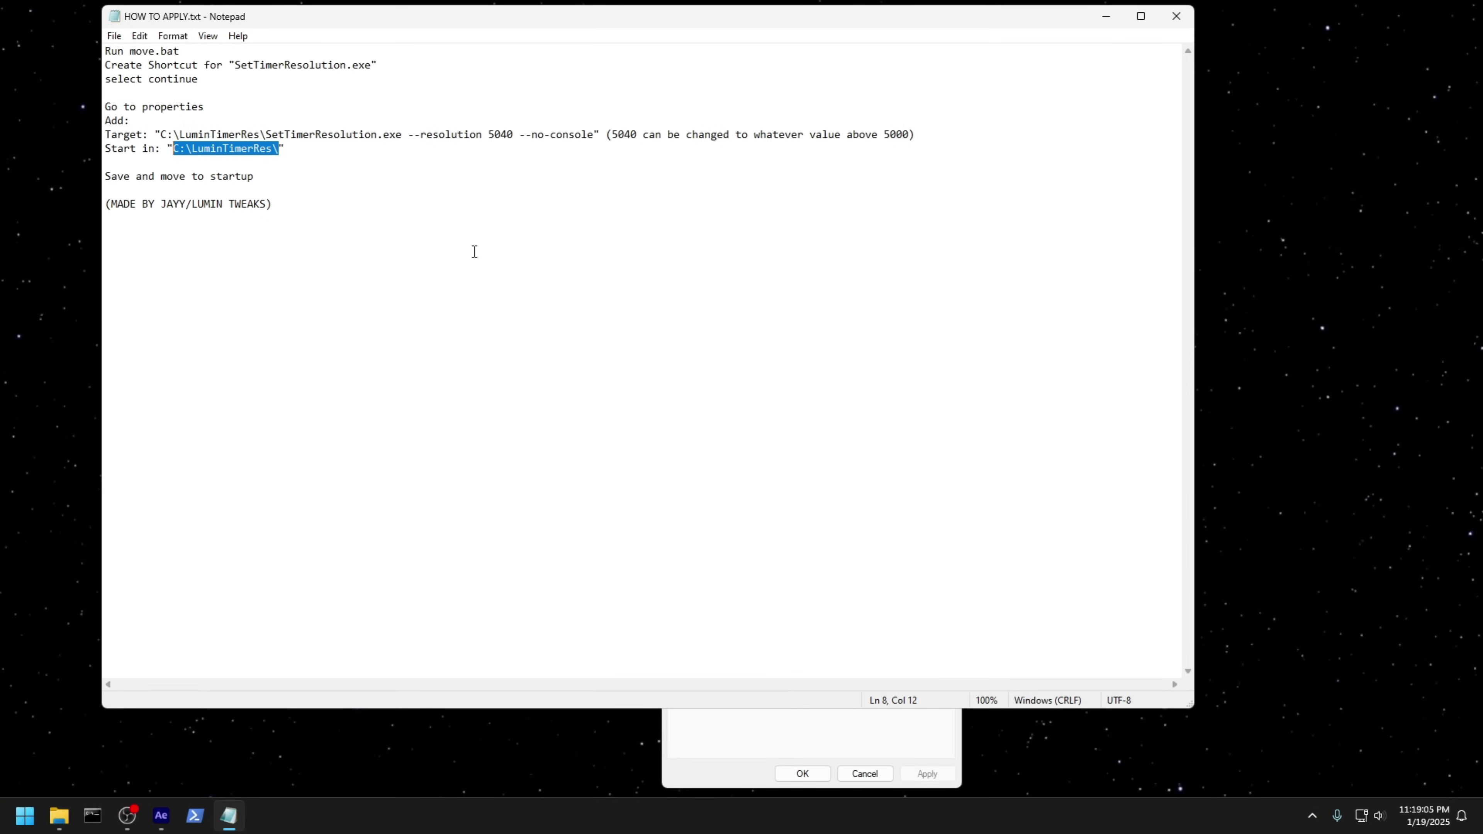
click(886, 738)
key(Tab)
key(ctrl+v)
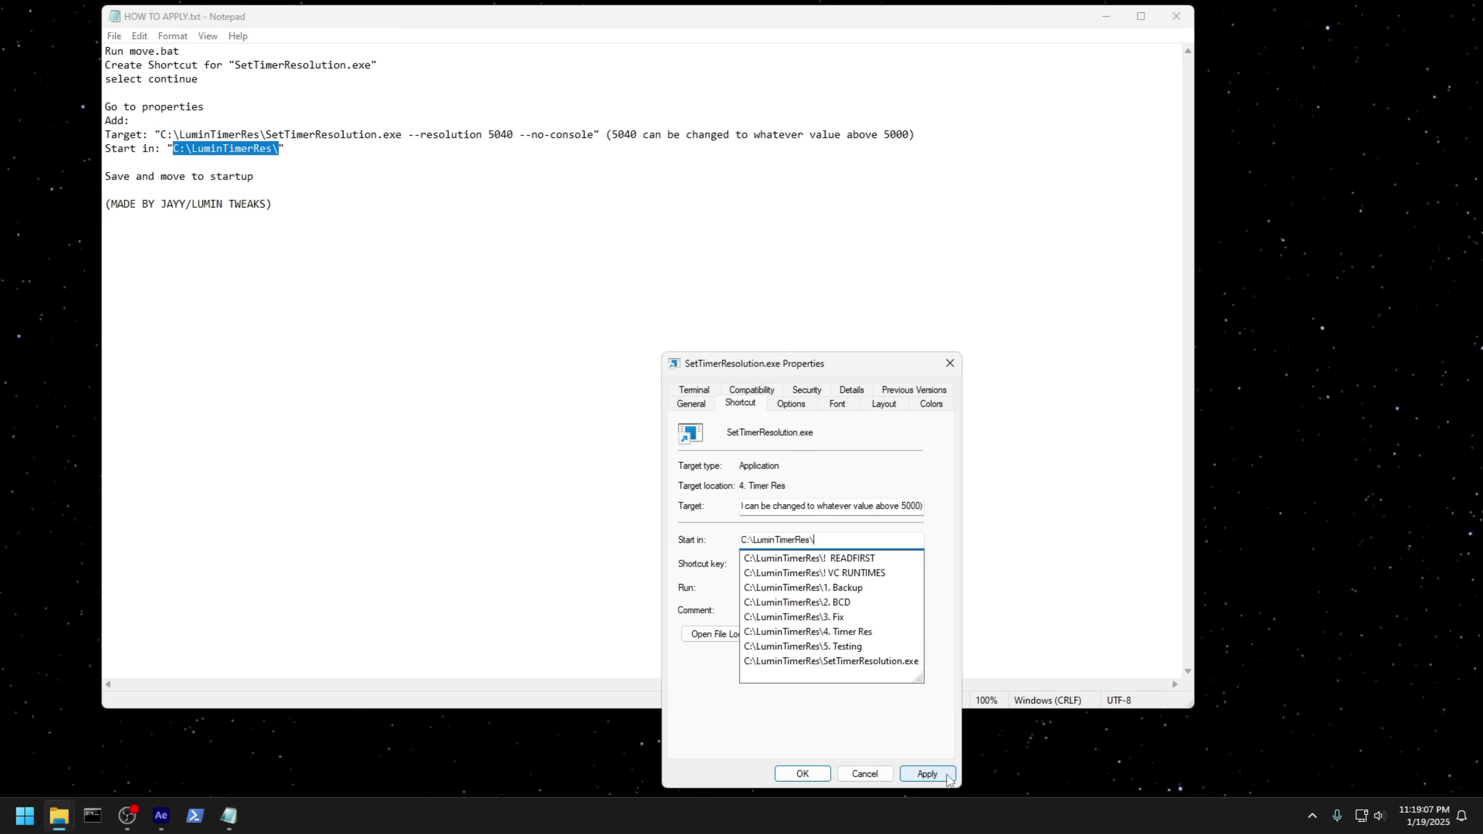
click(927, 774)
click(802, 773)
click(1176, 15)
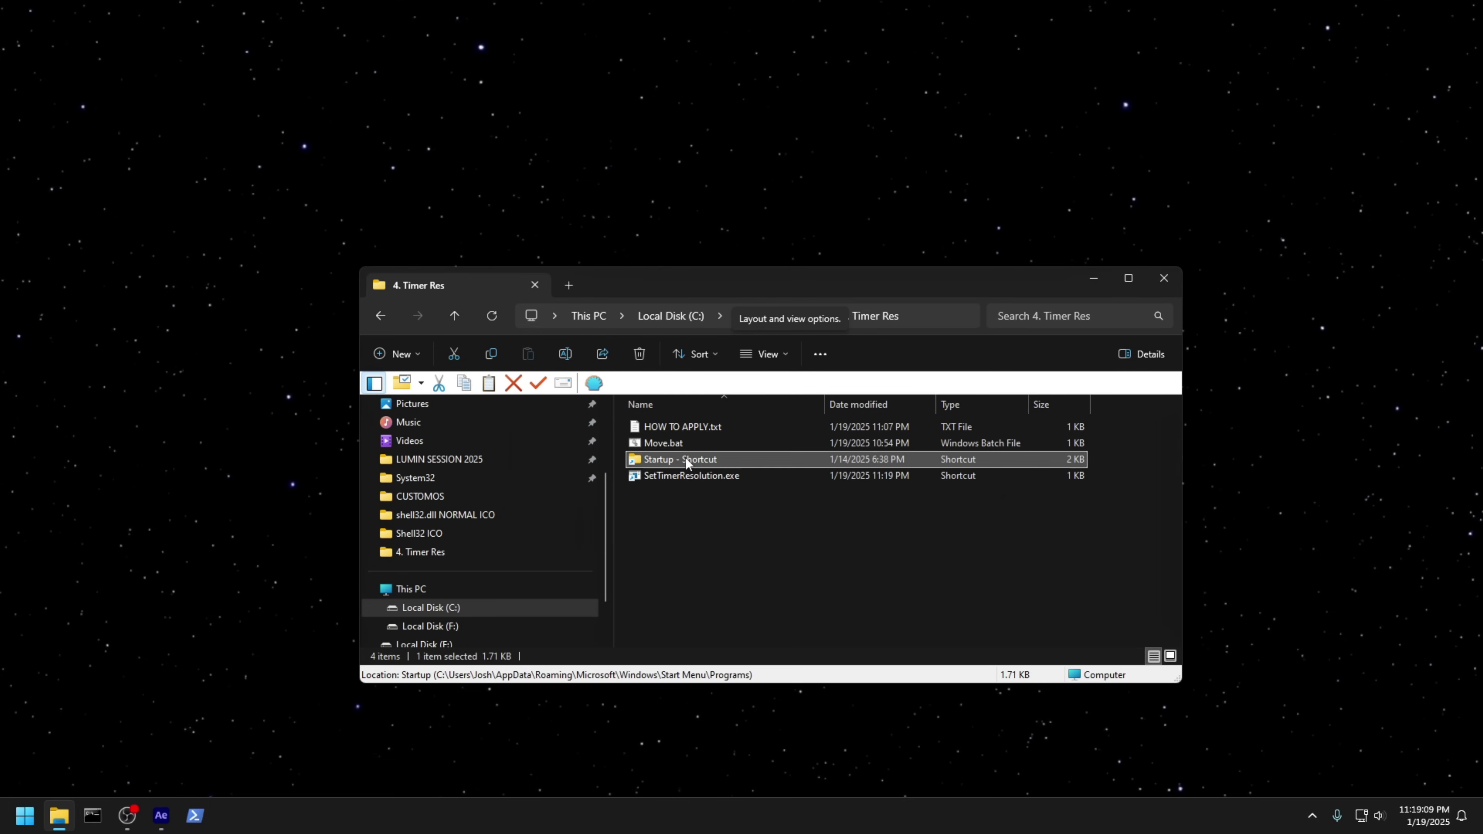
Drag the SetTimerResolution.exe shortcut from 4. Timer Res into the Startup folder window.
double_click(686, 459)
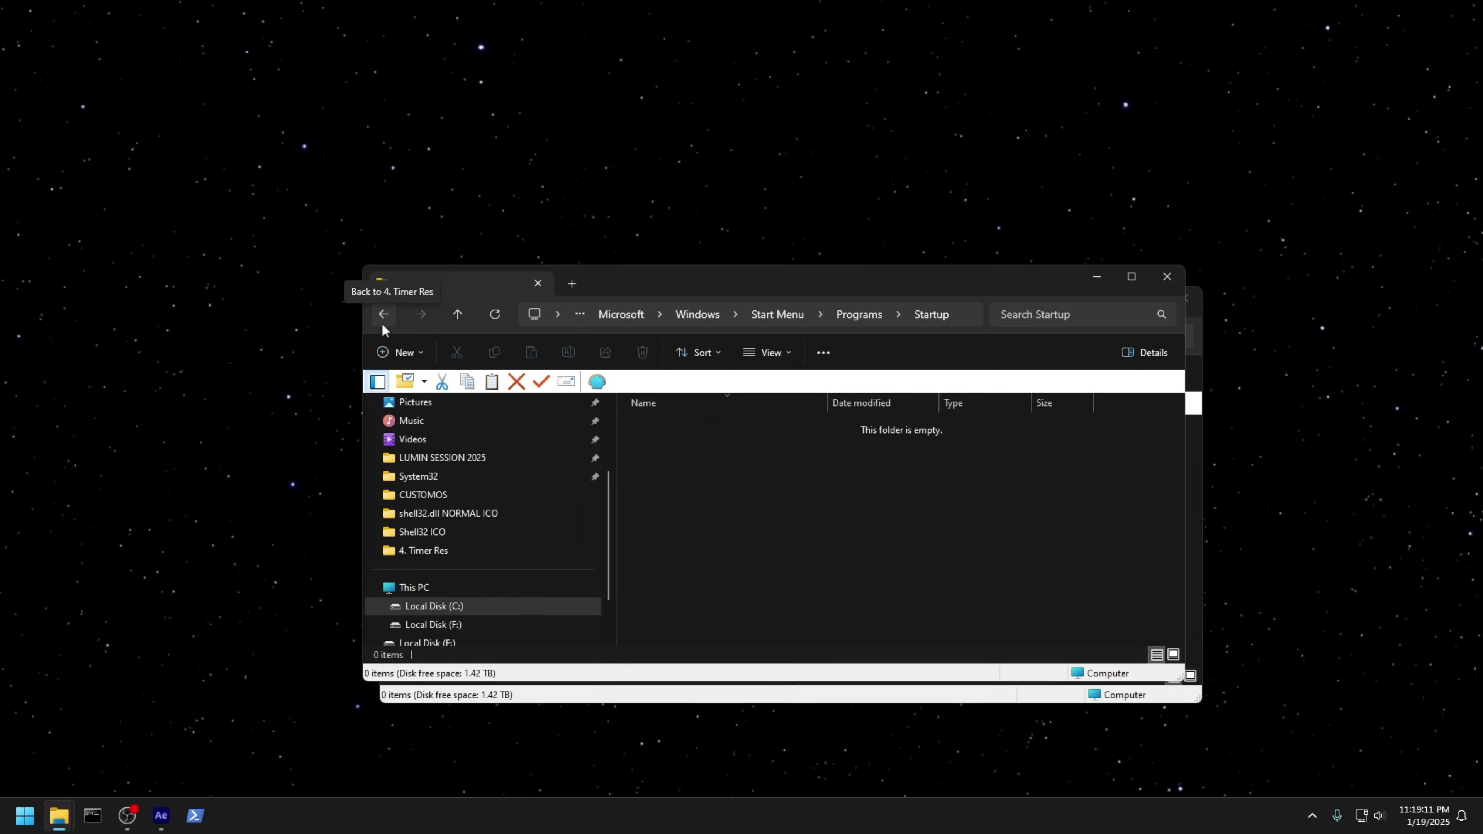
click(384, 325)
drag(733, 286, 414, 123)
drag(350, 294, 902, 456)
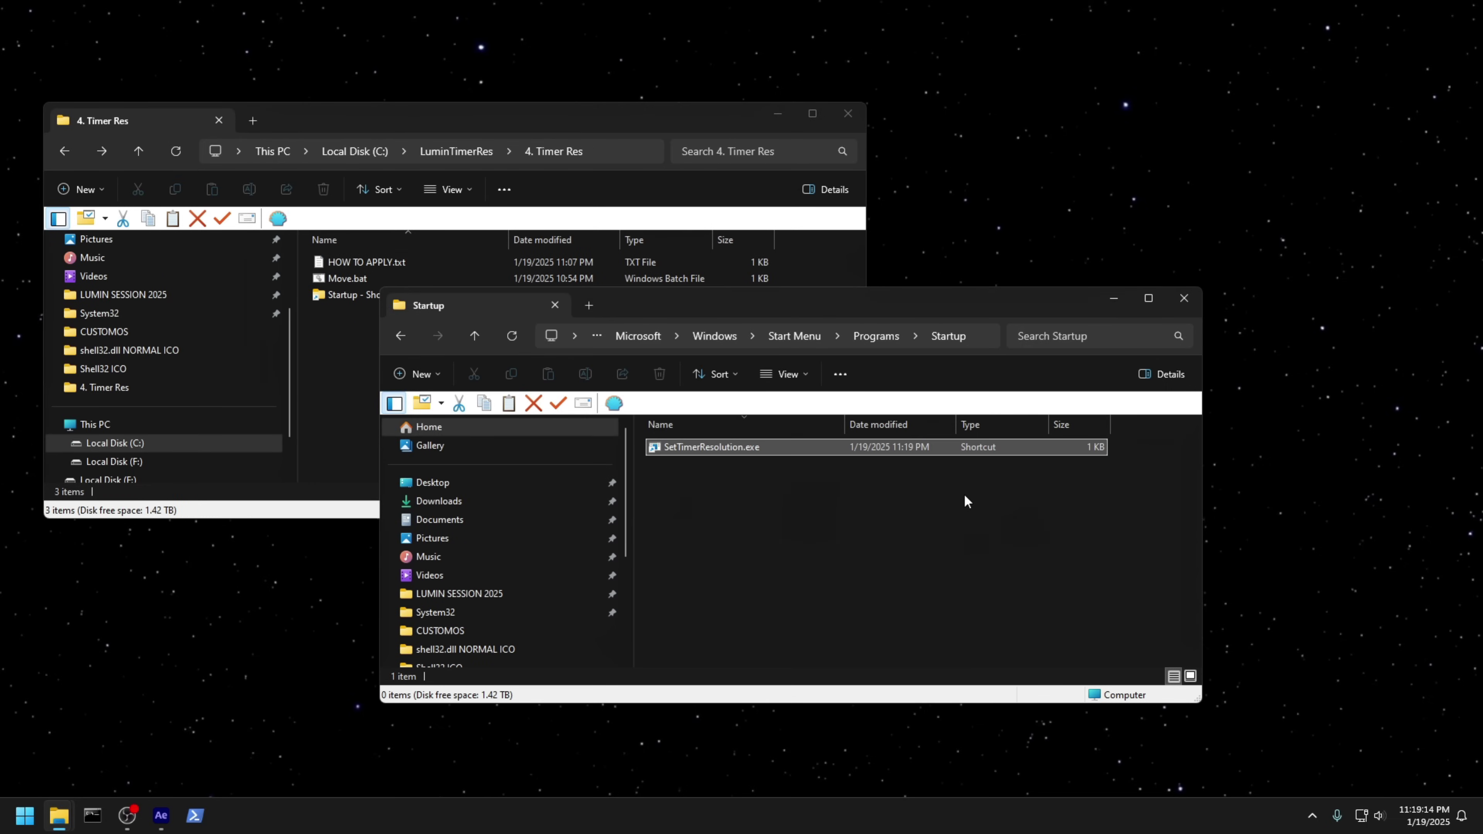
click(767, 494)
click(1185, 299)
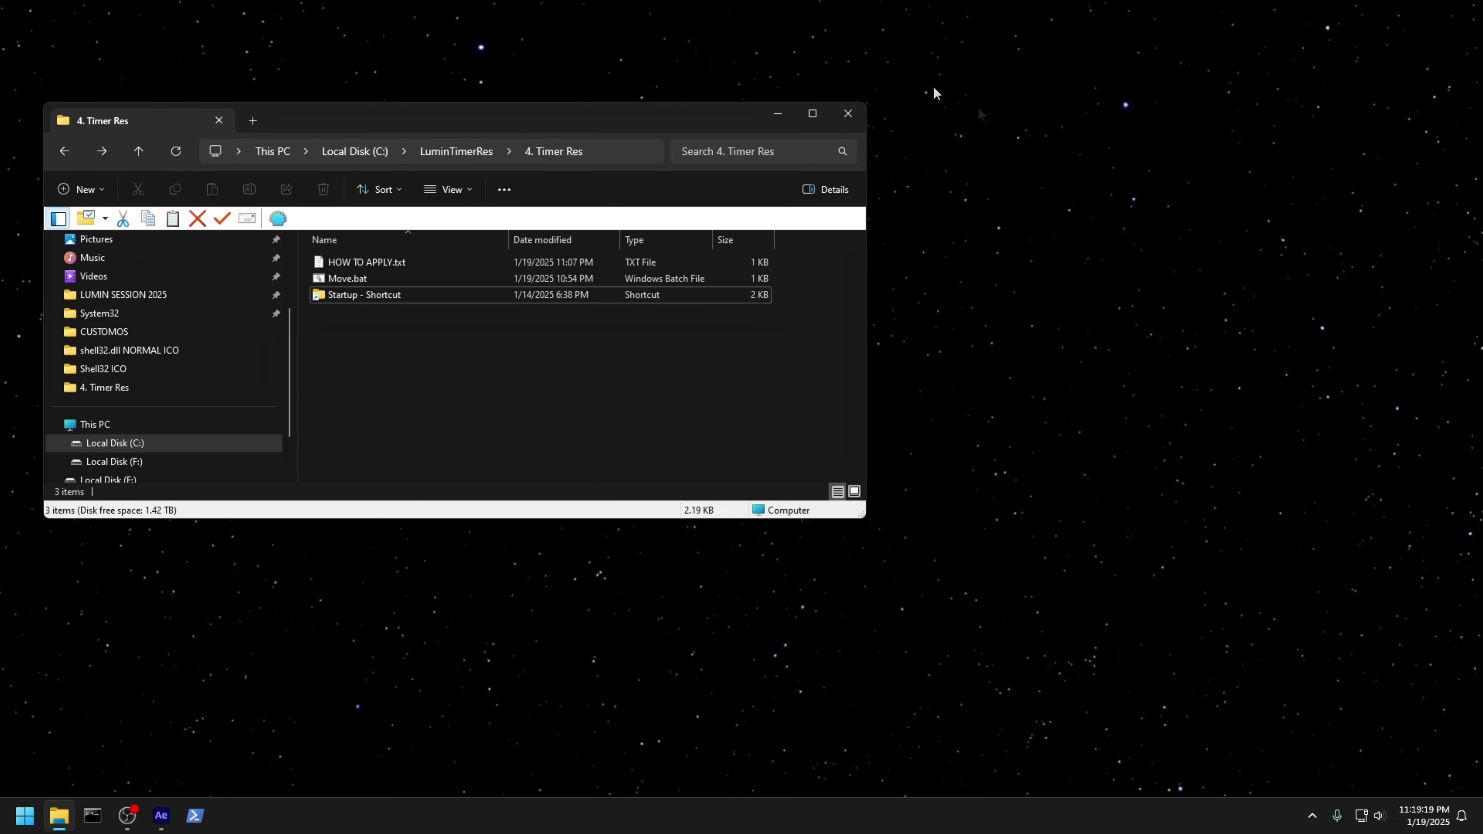
drag(554, 107, 932, 166)
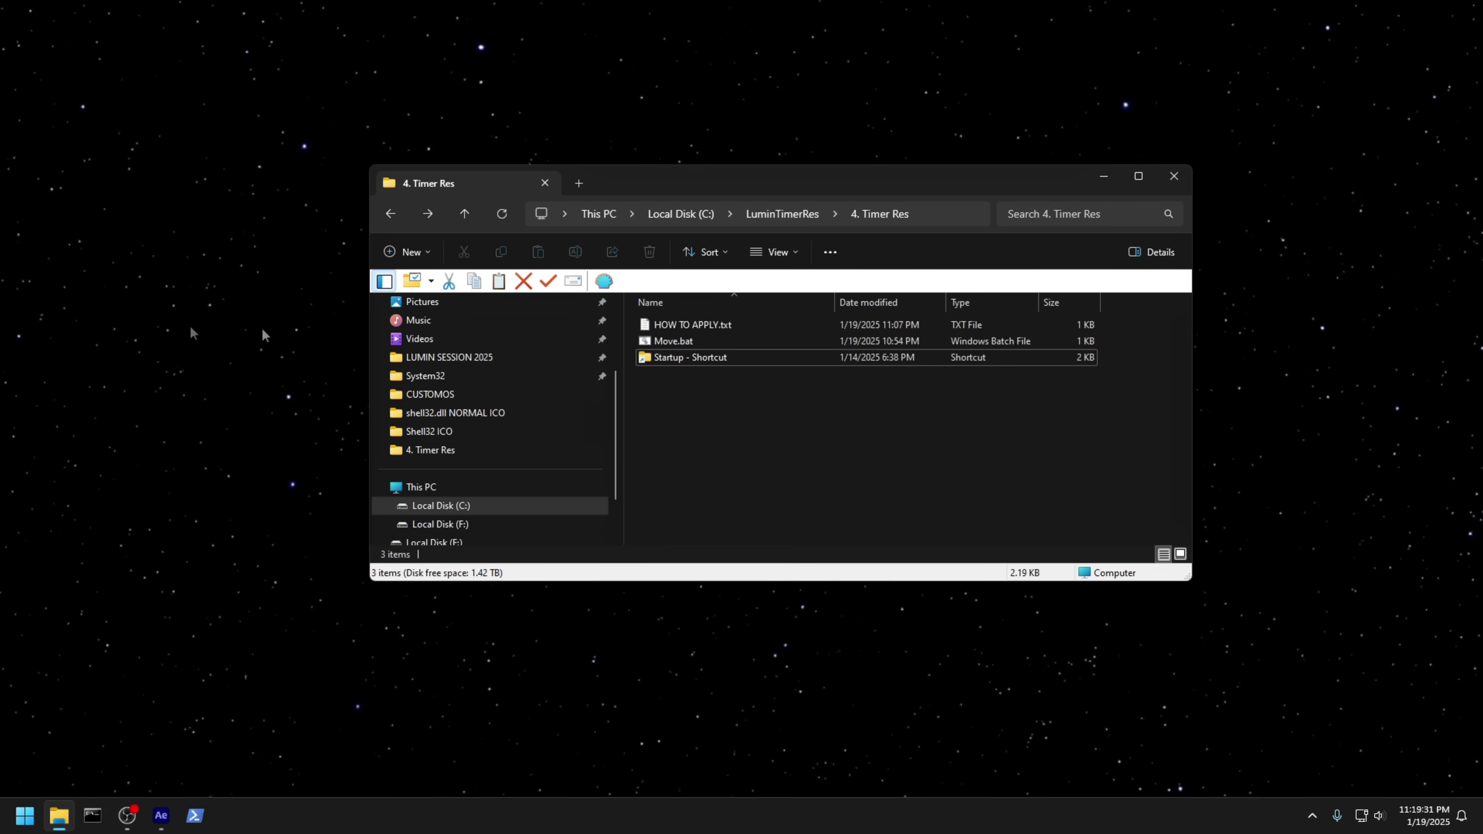
Run MeasureSleep.exe as administrator from 5. Testing > ! MeasureSleep, then open the ! ClockRes folder.
click(782, 213)
double_click(717, 421)
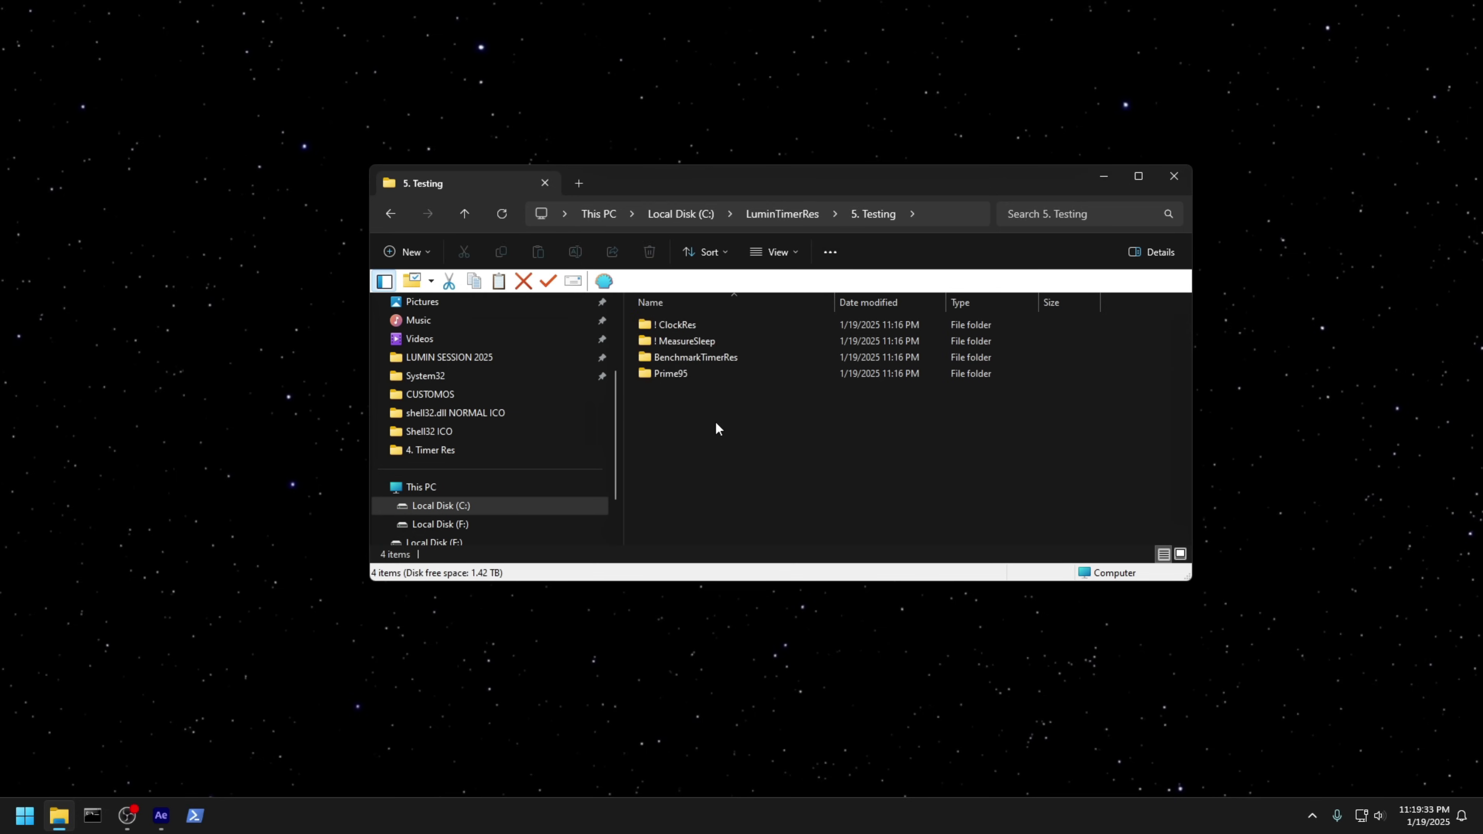
double_click(687, 340)
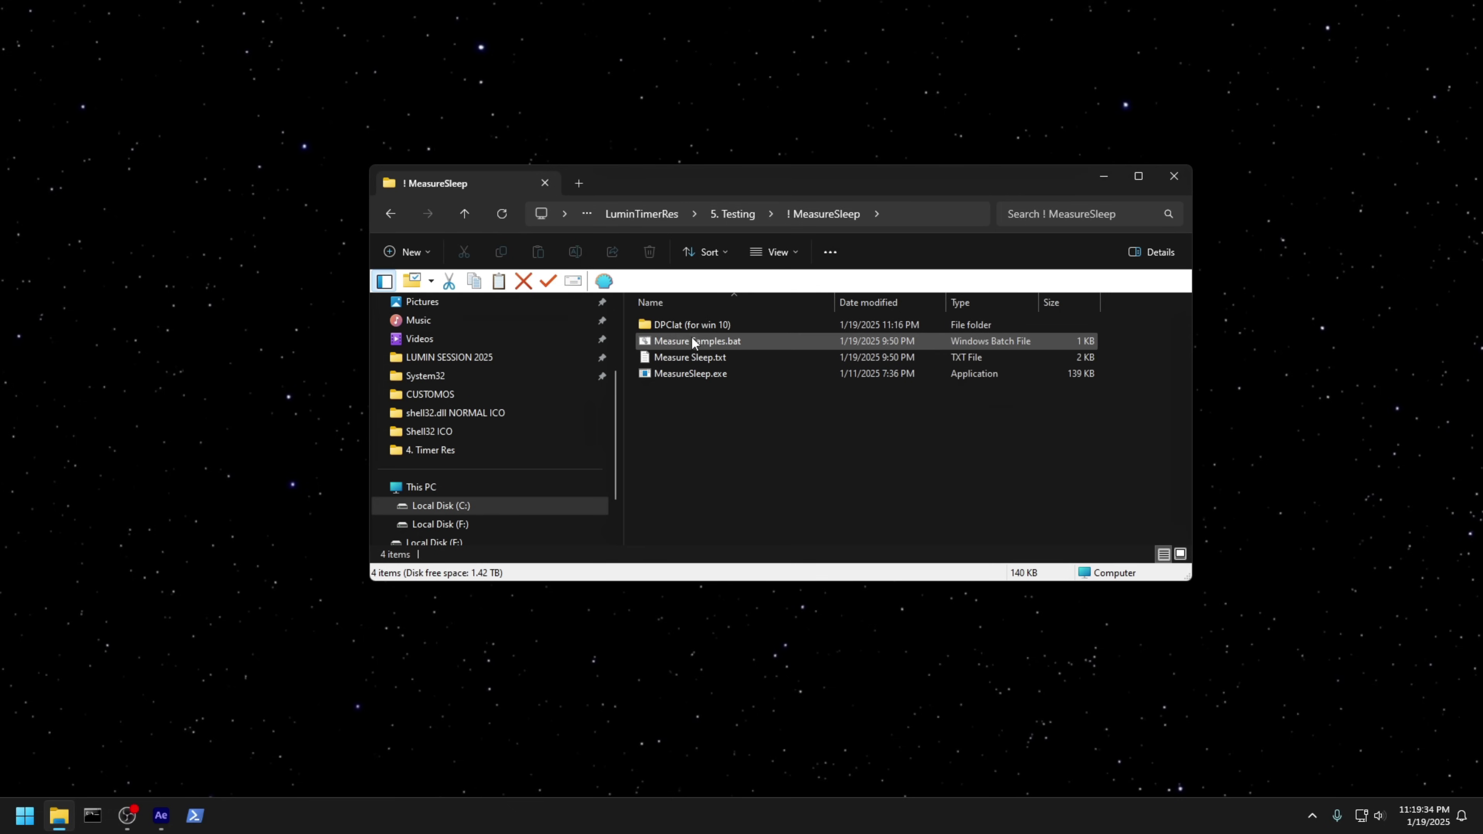
right_click(665, 374)
click(749, 472)
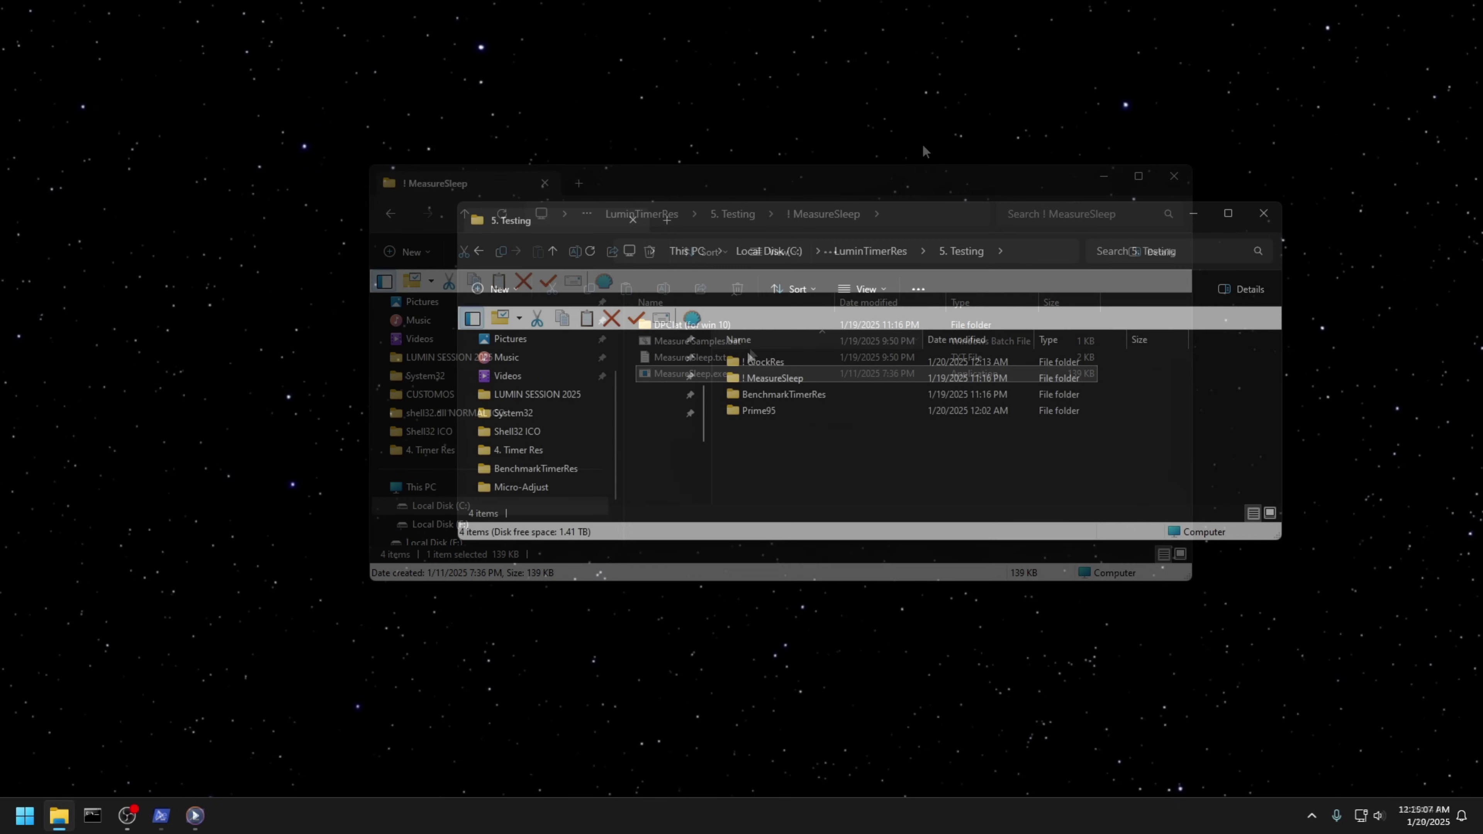
double_click(759, 362)
Run ClockRes Test.bat as administrator and confirm the 0.504 ms current timer resolution.
click(751, 363)
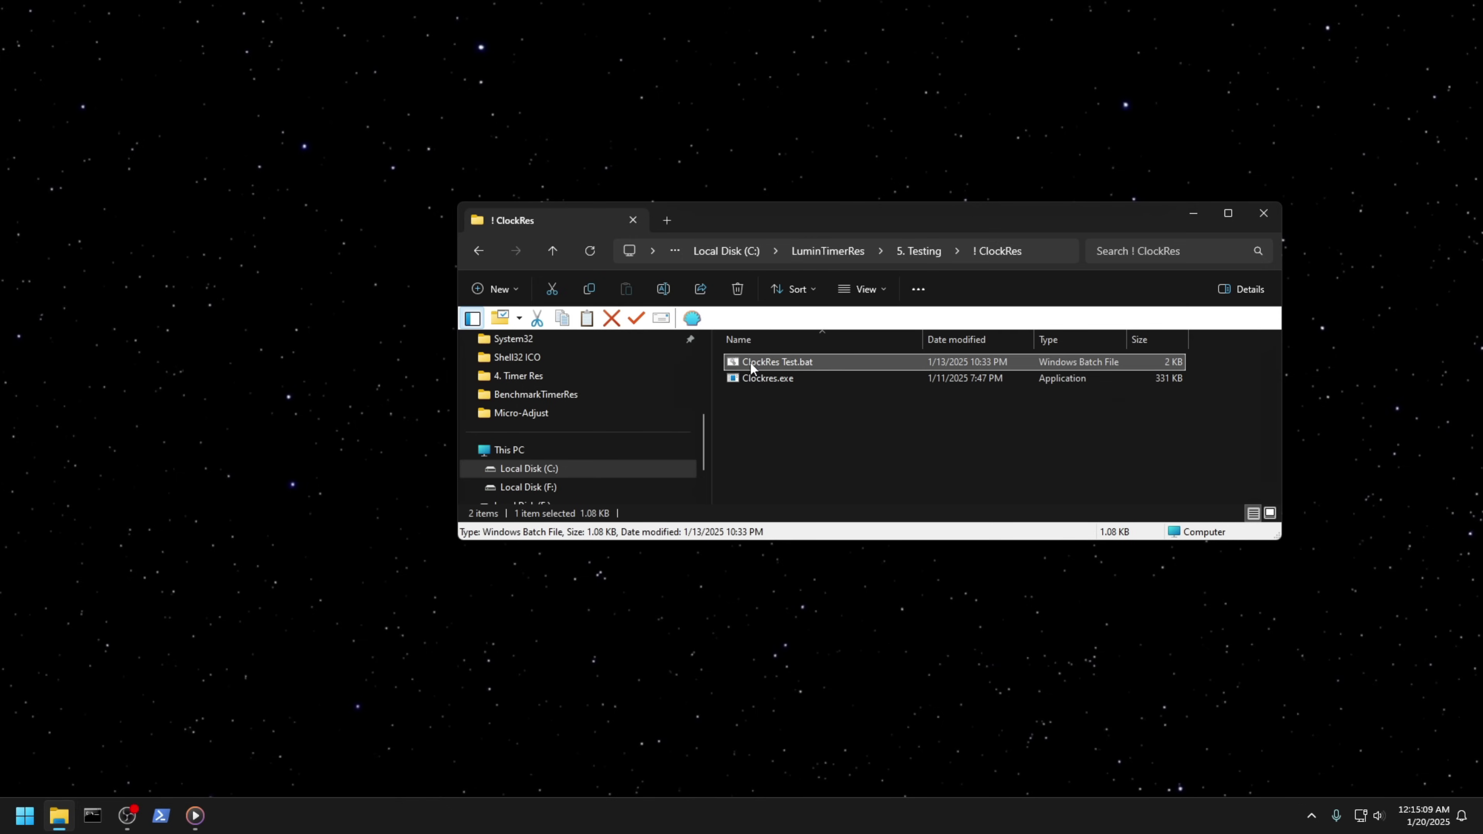
right_click(750, 362)
click(829, 457)
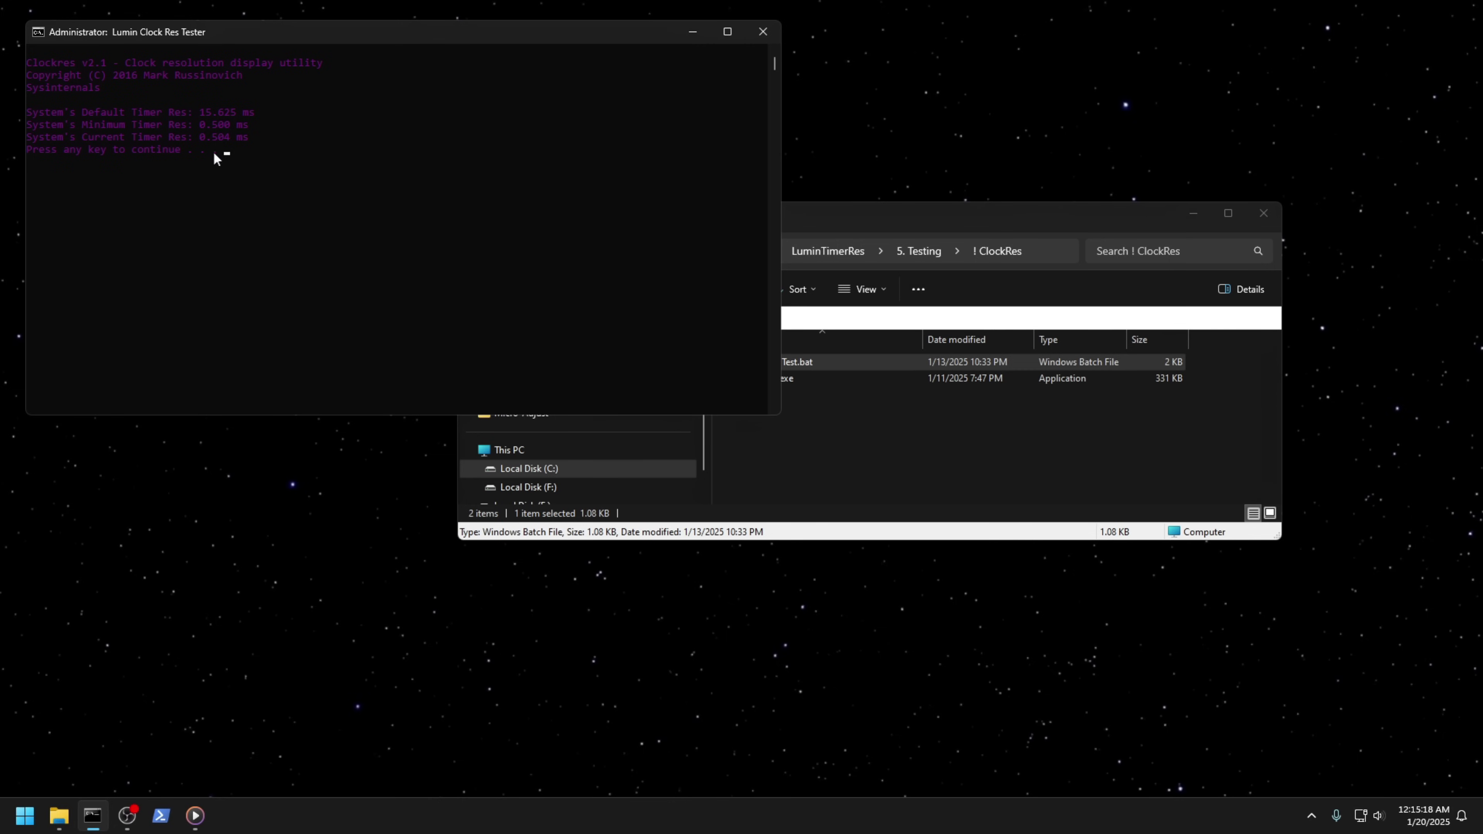
drag(233, 135, 216, 139)
key(Return)
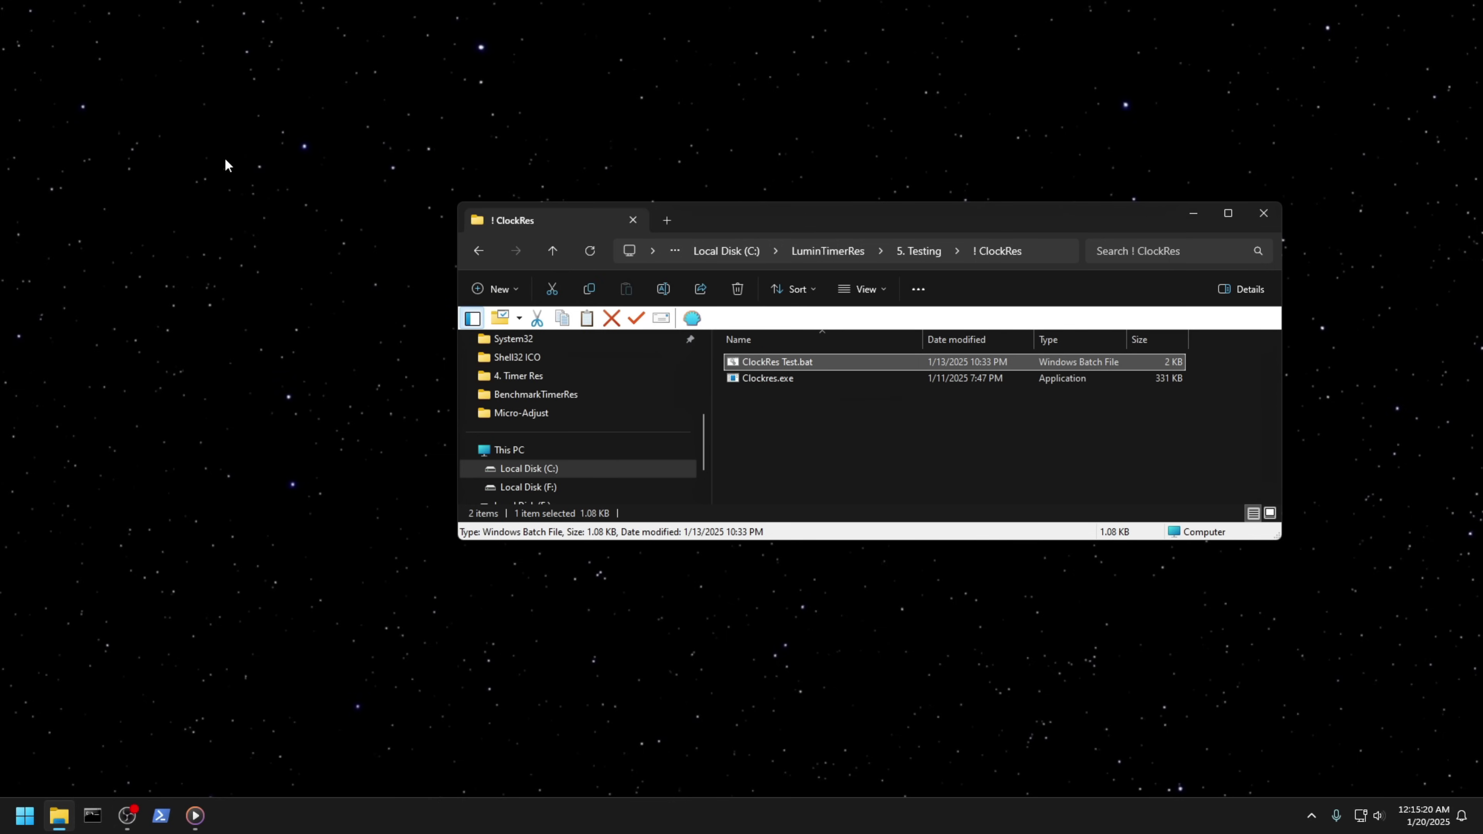
Run MeasureSleep.exe as administrator to confirm 0.5040 ms, then return to 5. Testing.
click(910, 251)
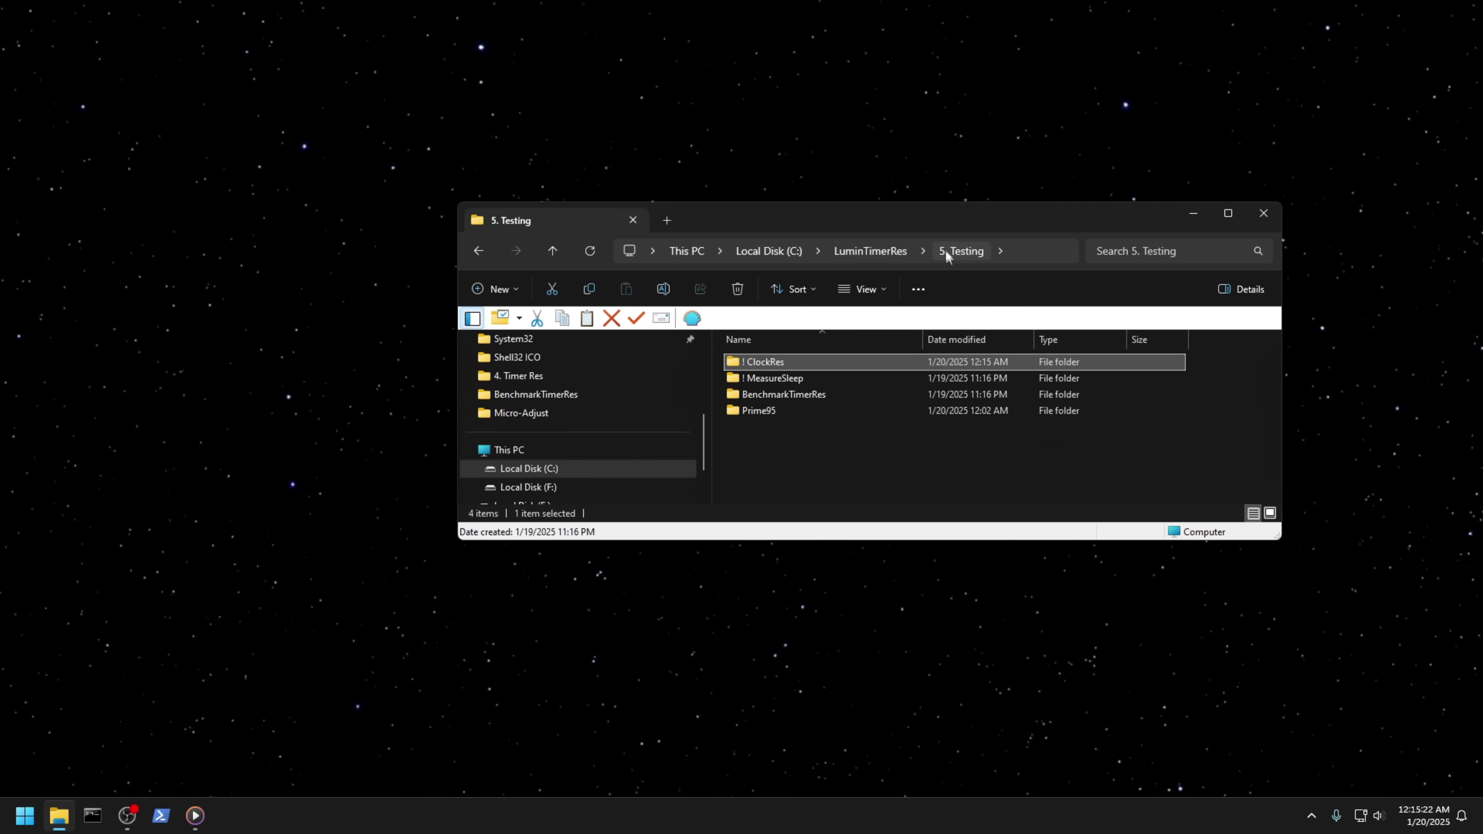
double_click(795, 378)
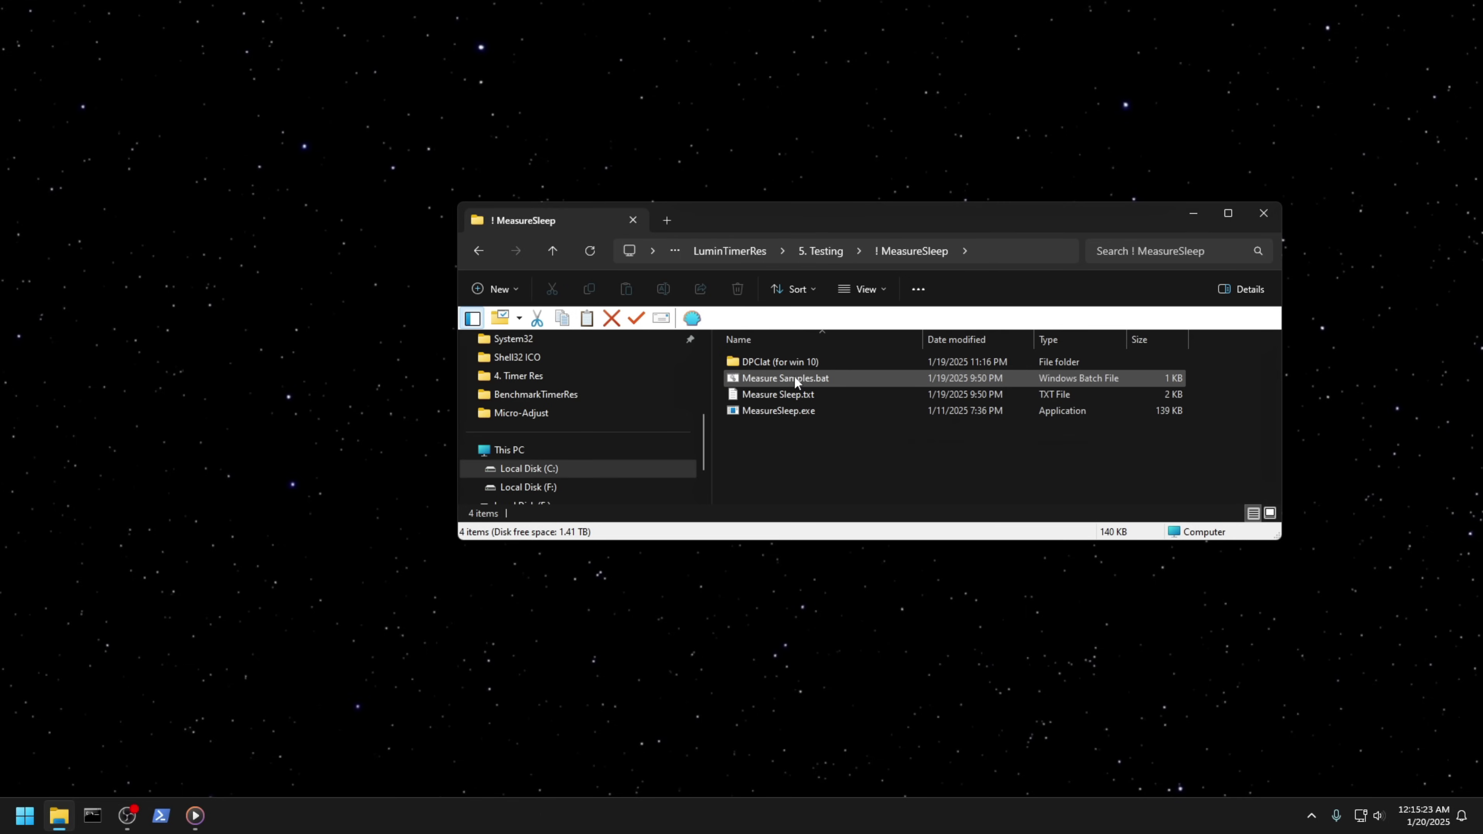
right_click(783, 412)
click(879, 188)
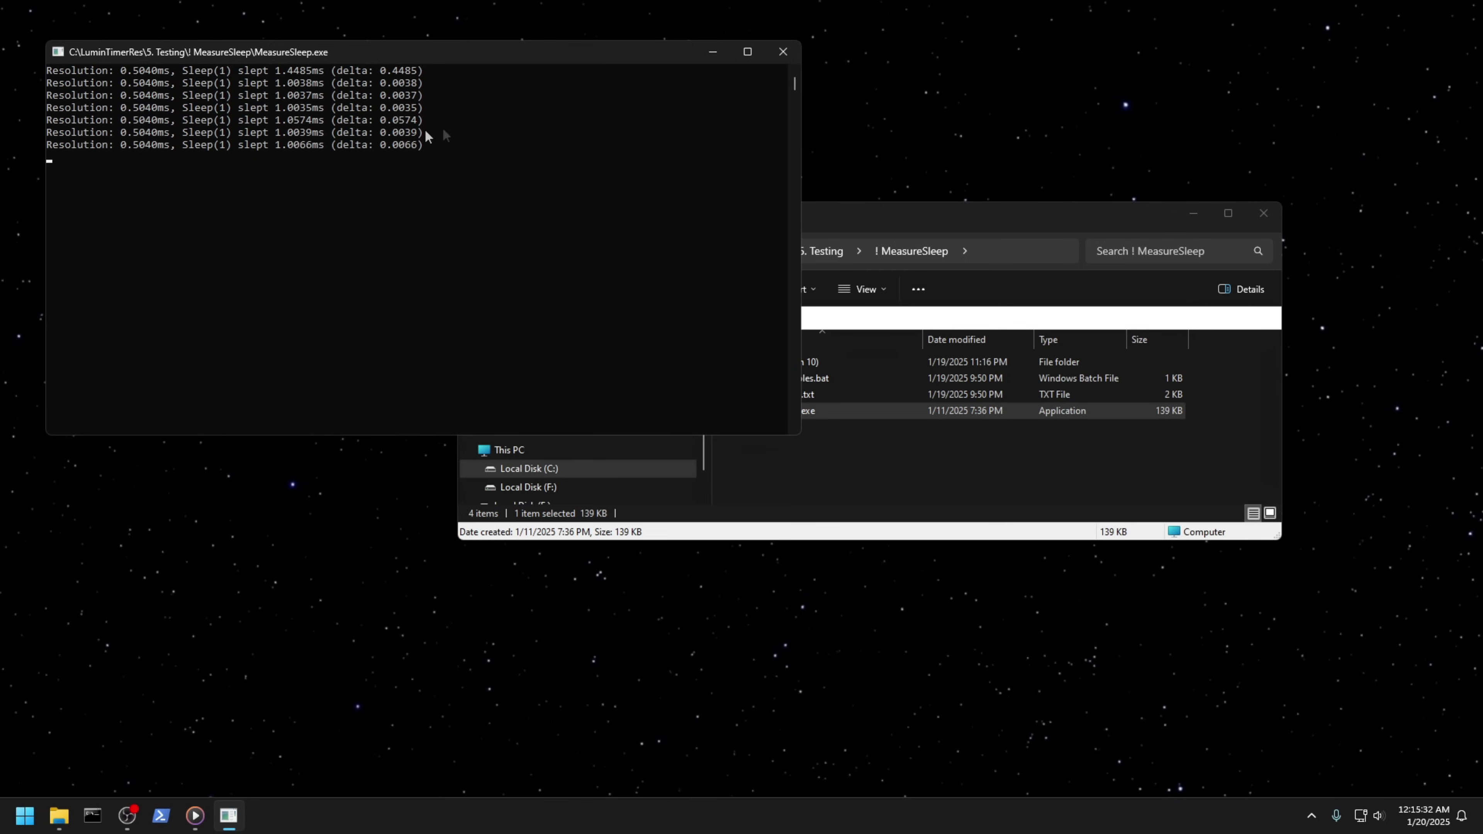
click(782, 51)
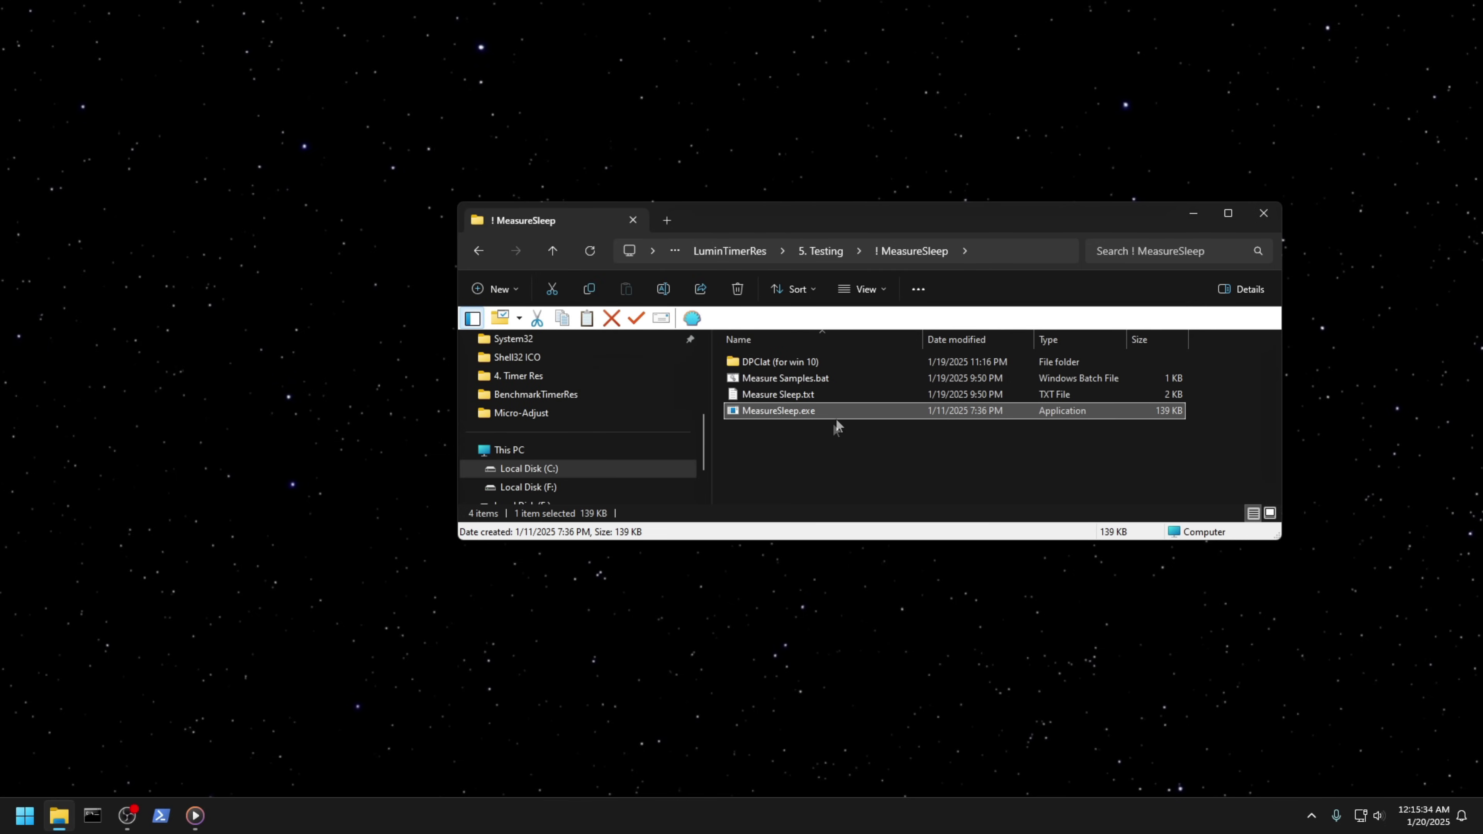
click(818, 250)
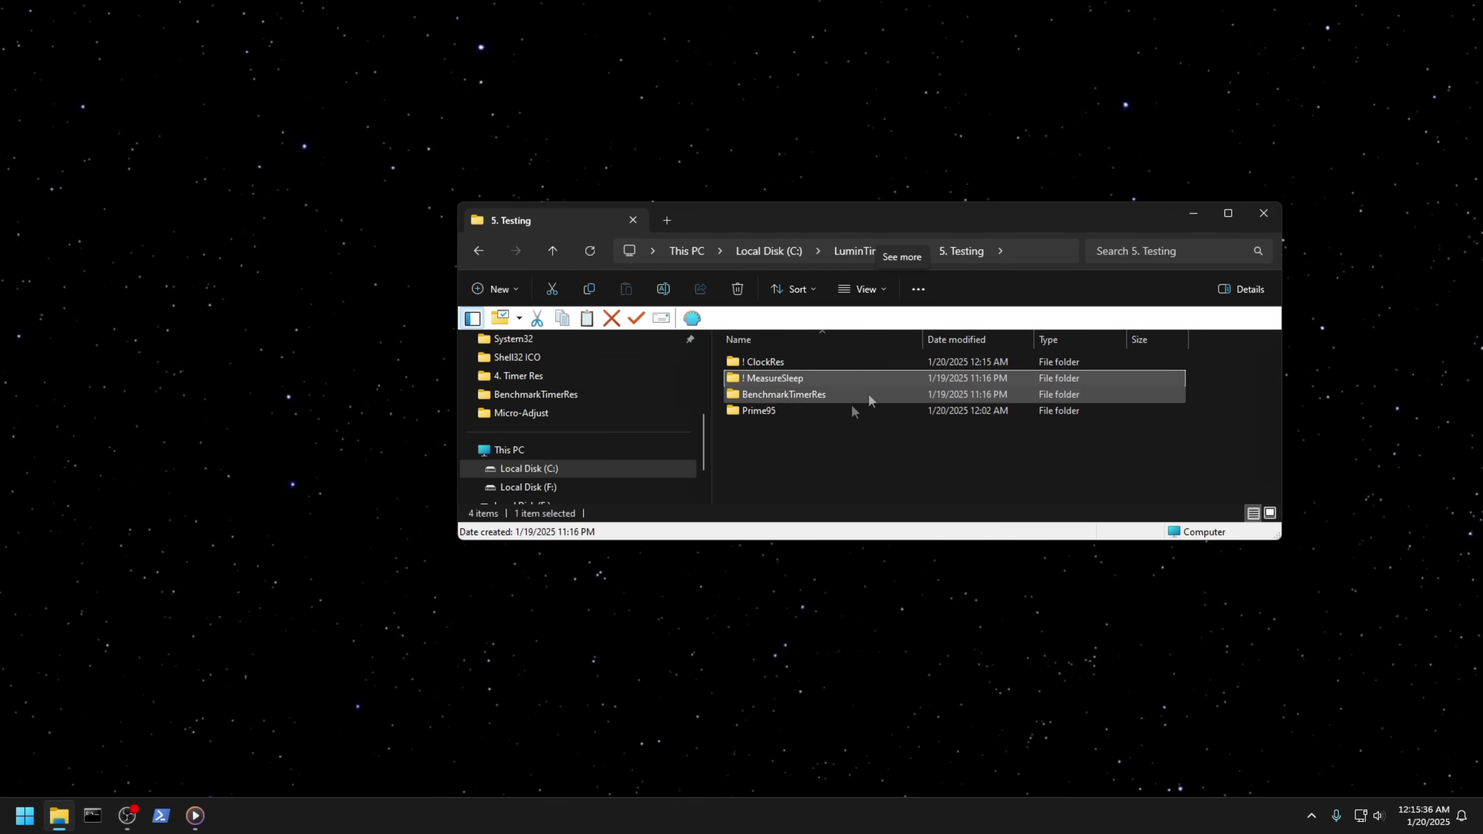
Select the prime95 program in the Prime95 folder and go back to 5. Testing.
double_click(774, 409)
click(724, 425)
click(906, 251)
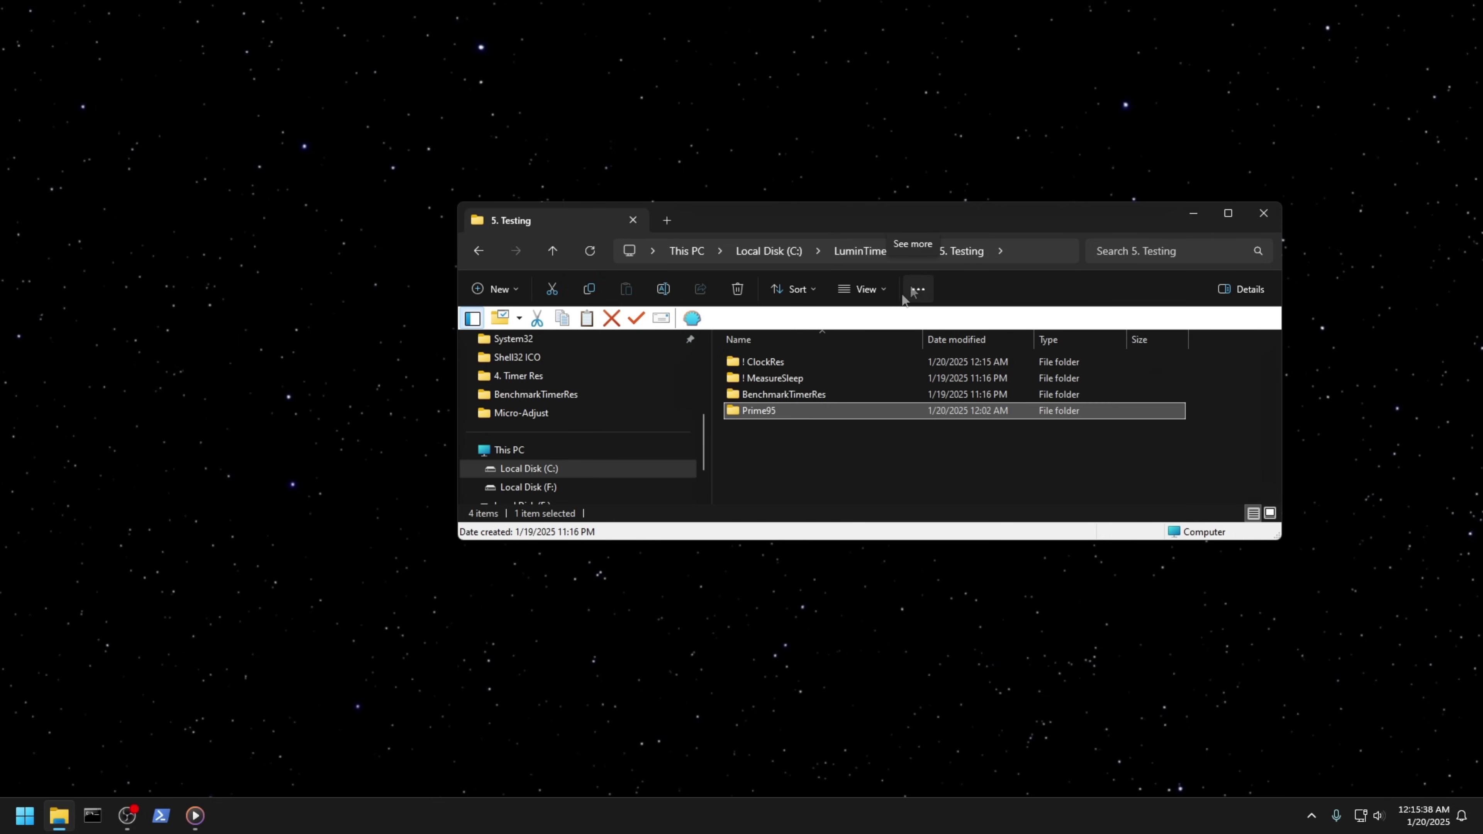
Run Measure Samples.bat as administrator with a sample count of 24, then return to 5. Testing.
double_click(771, 377)
right_click(841, 377)
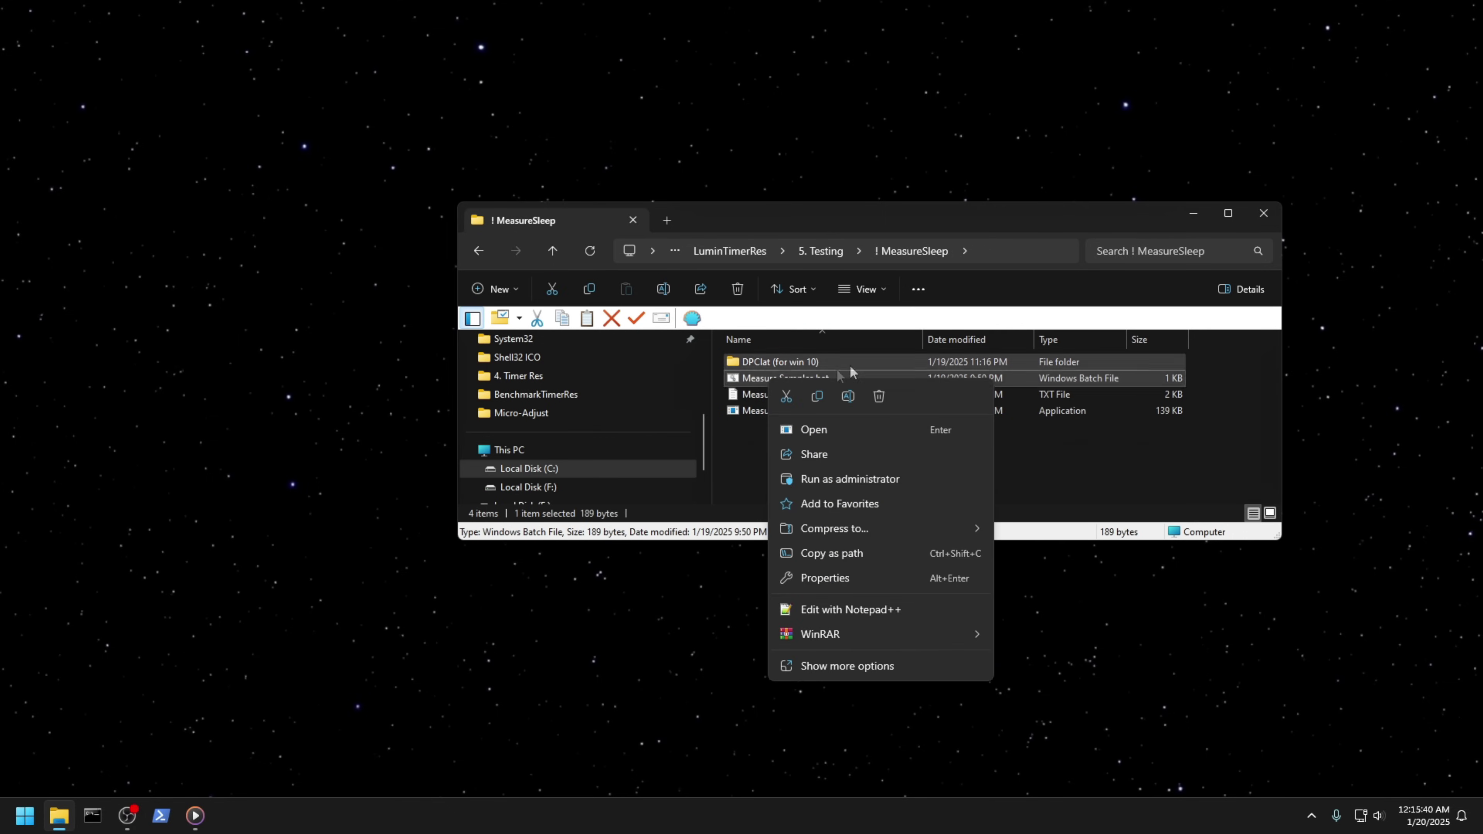
click(865, 479)
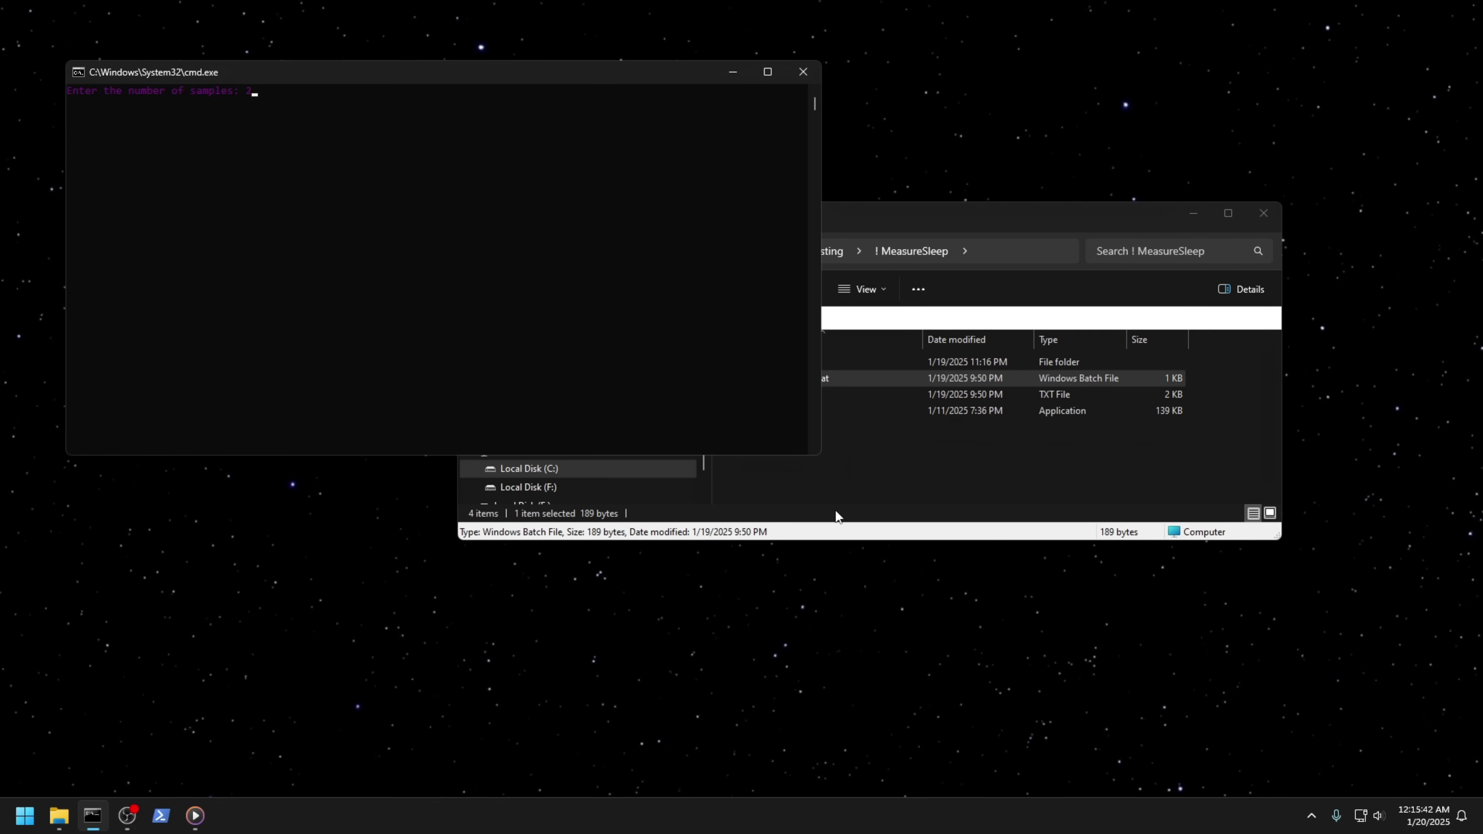
text(24)
key(Return)
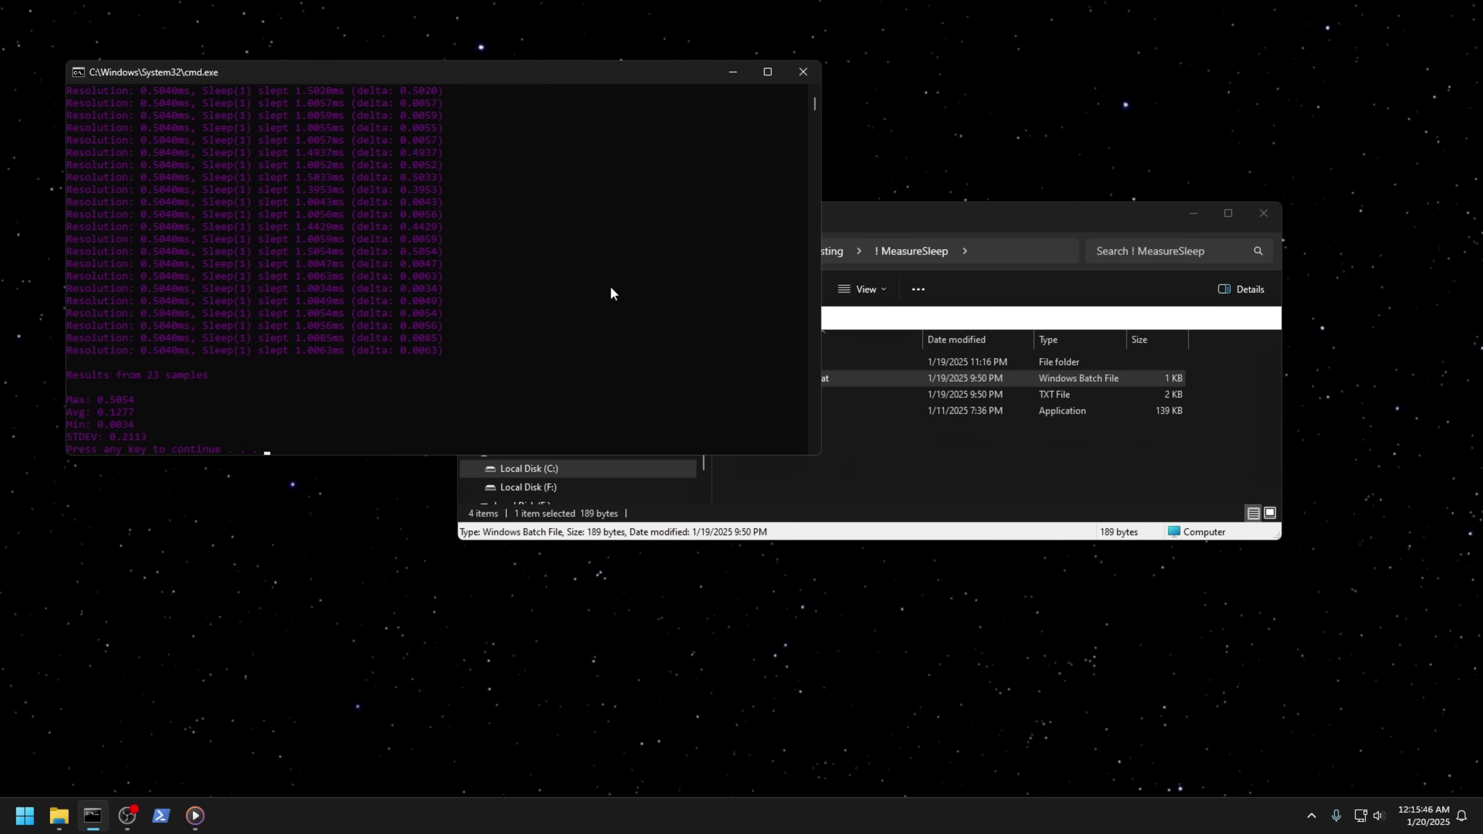
click(803, 72)
click(958, 468)
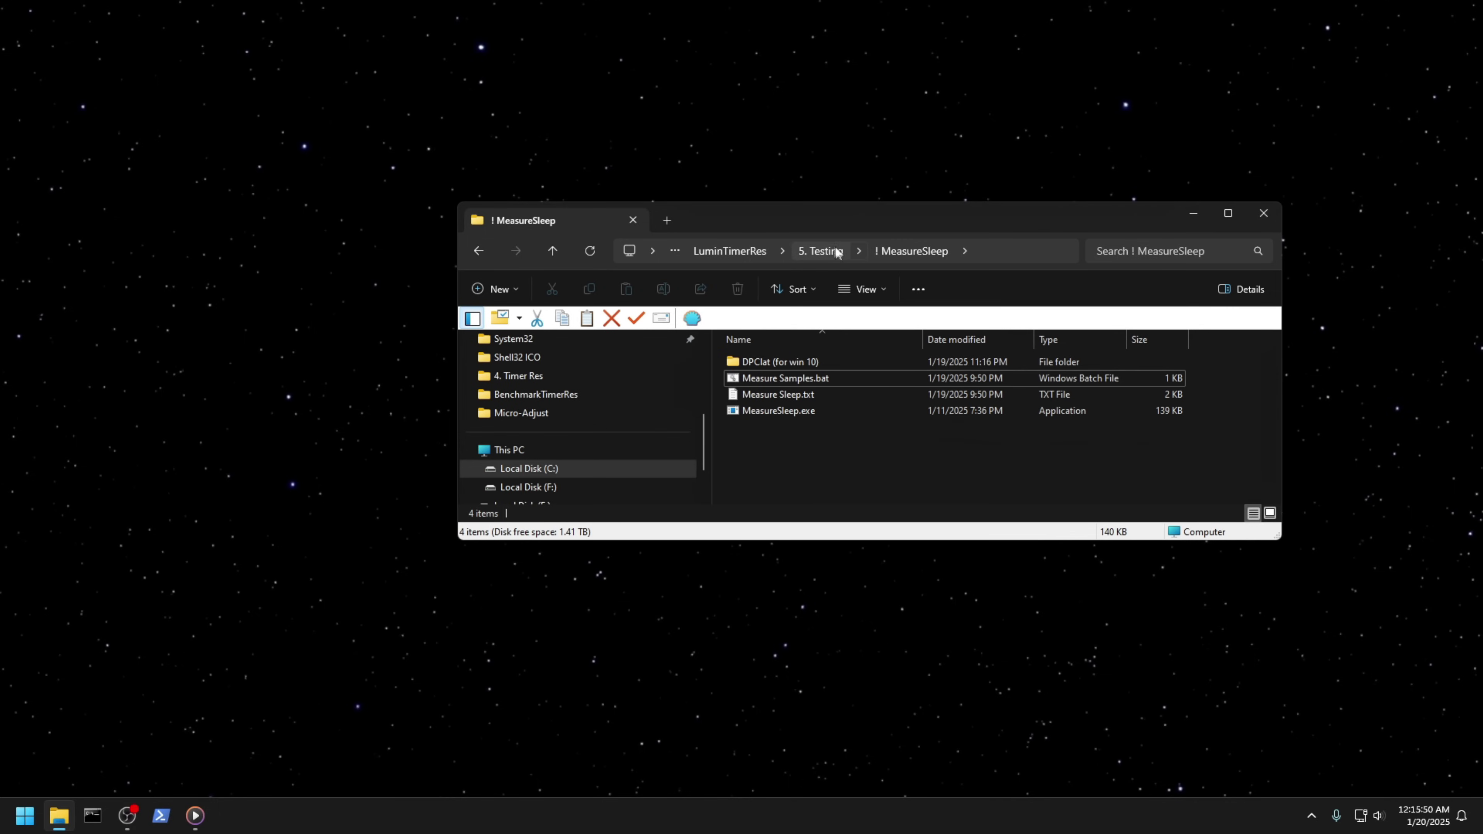
click(820, 251)
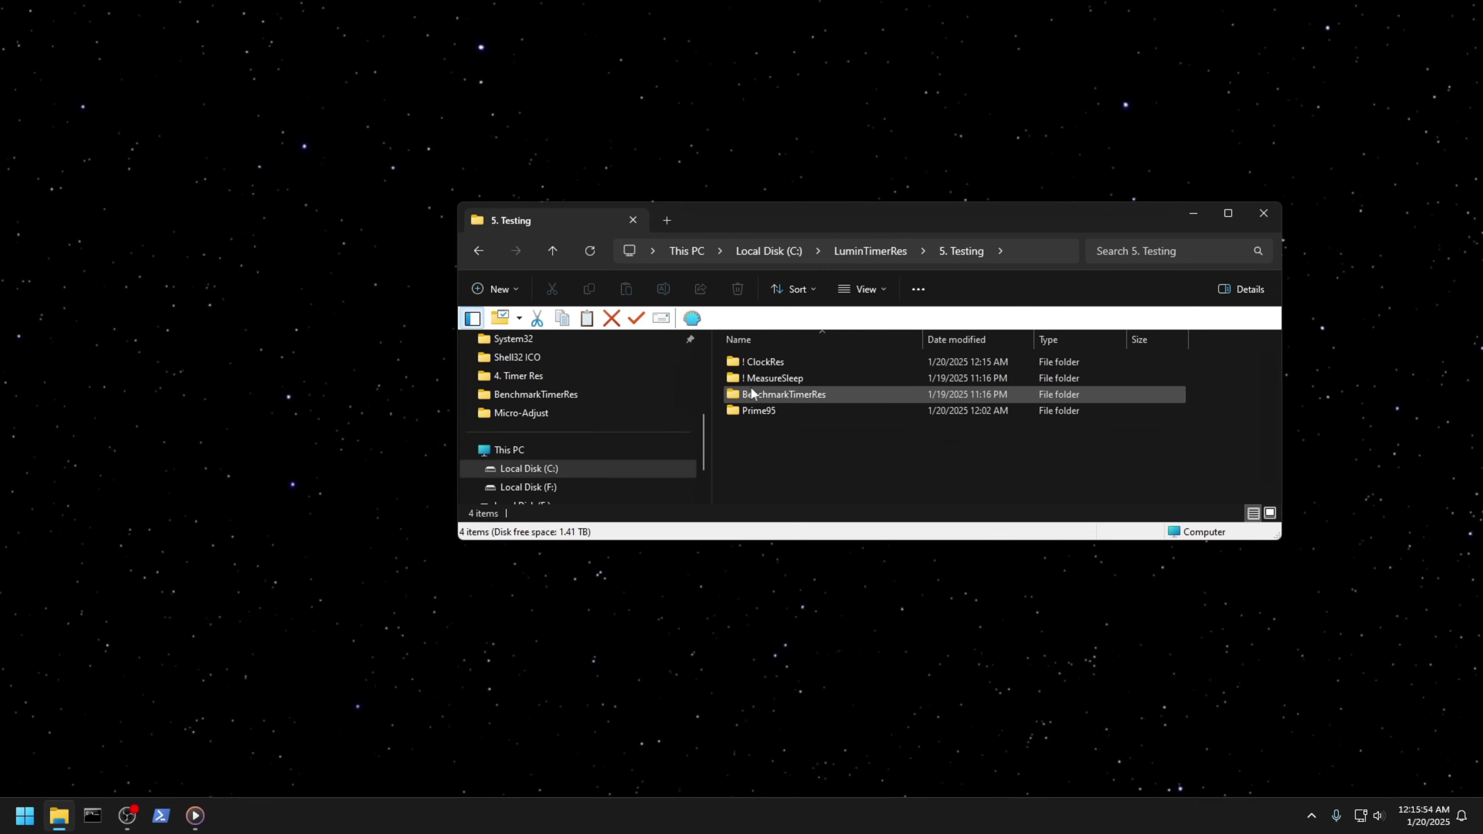
Start the Prime95 torture test in the background and open the BenchmarkTimerRes folder.
double_click(772, 396)
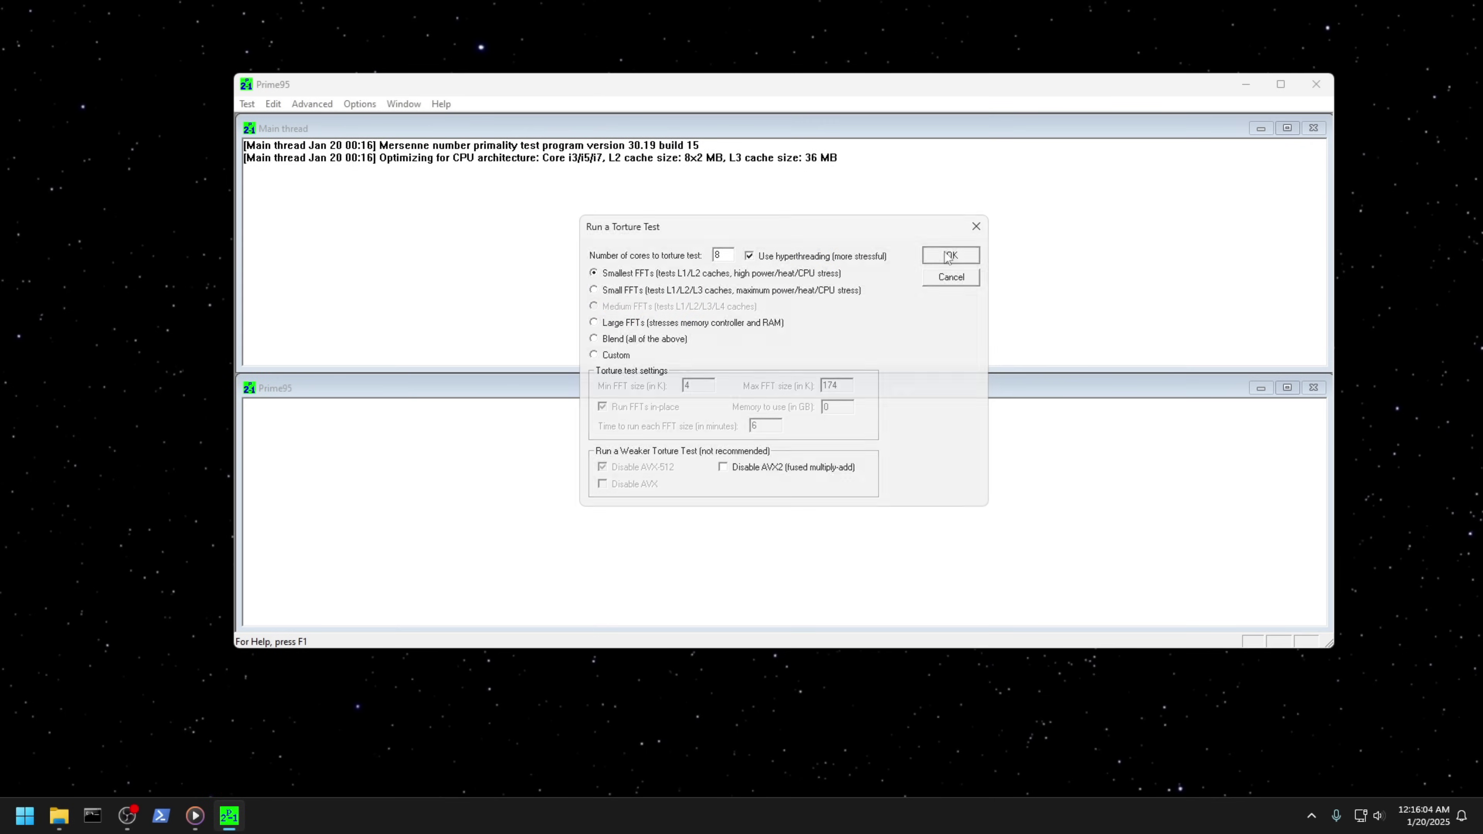
click(950, 254)
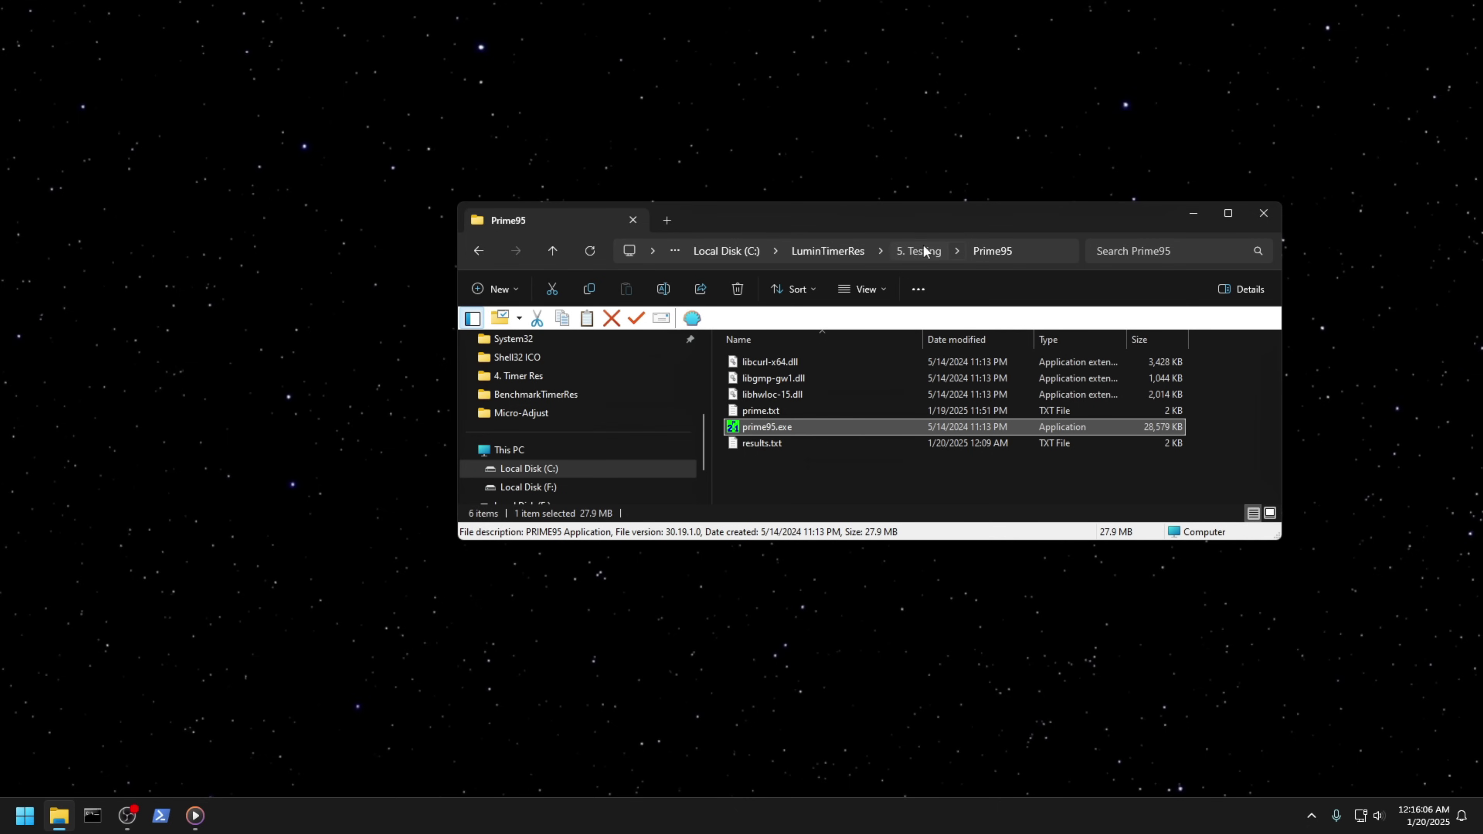
click(923, 250)
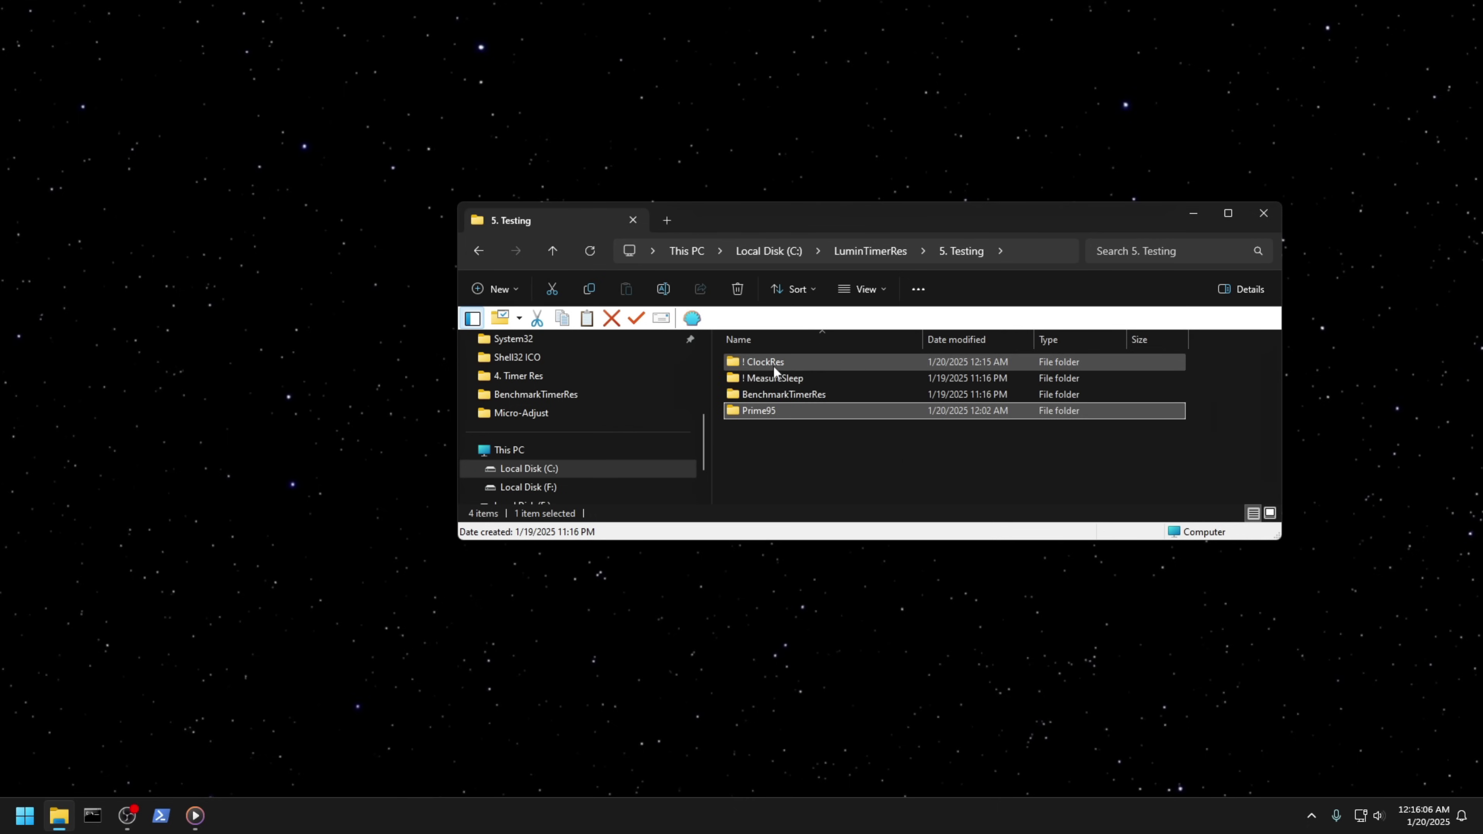
double_click(772, 394)
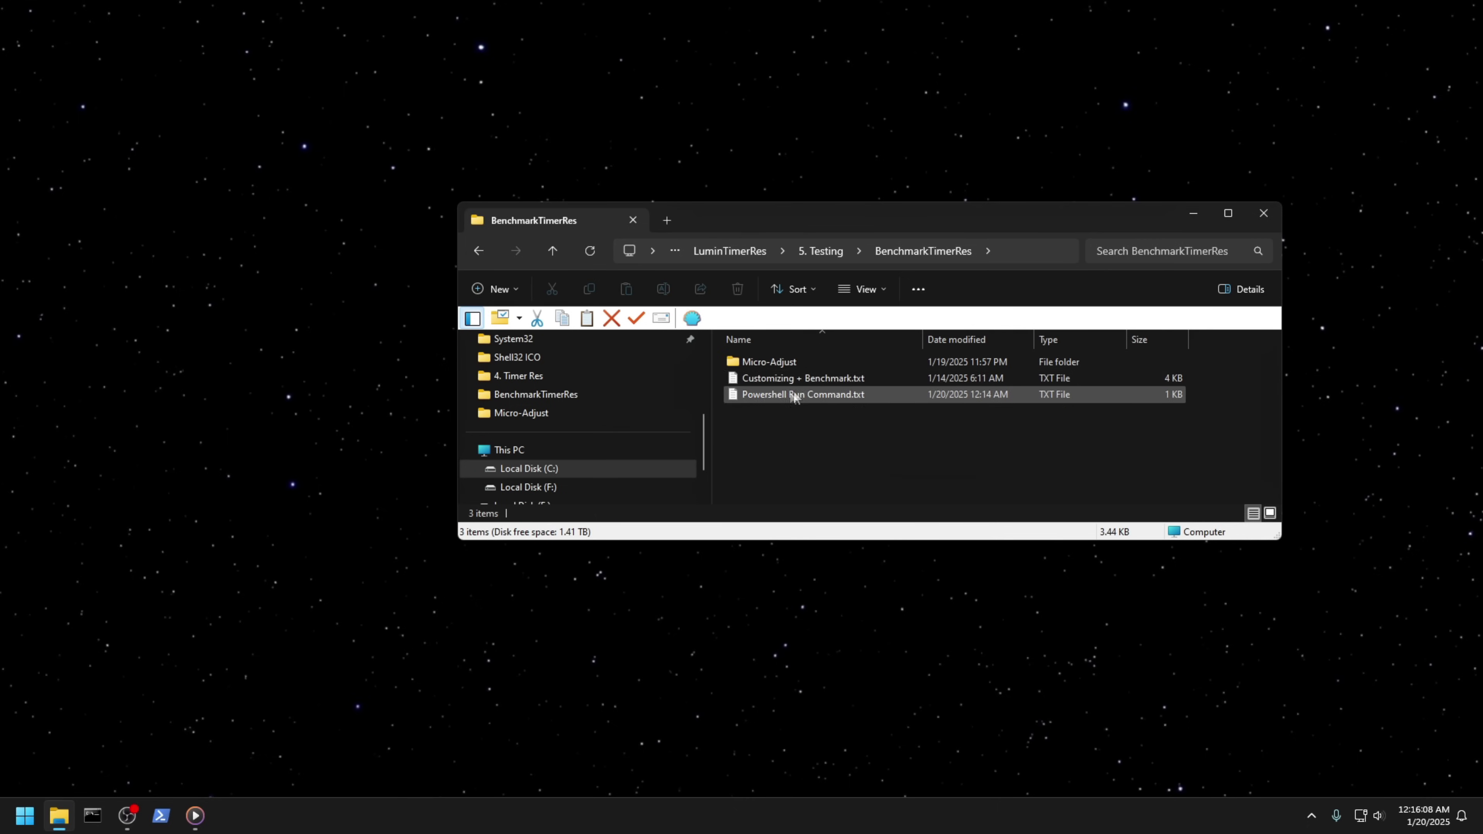
Open Powershell Run Command.txt and launch PowerShell as administrator.
click(777, 401)
double_click(777, 401)
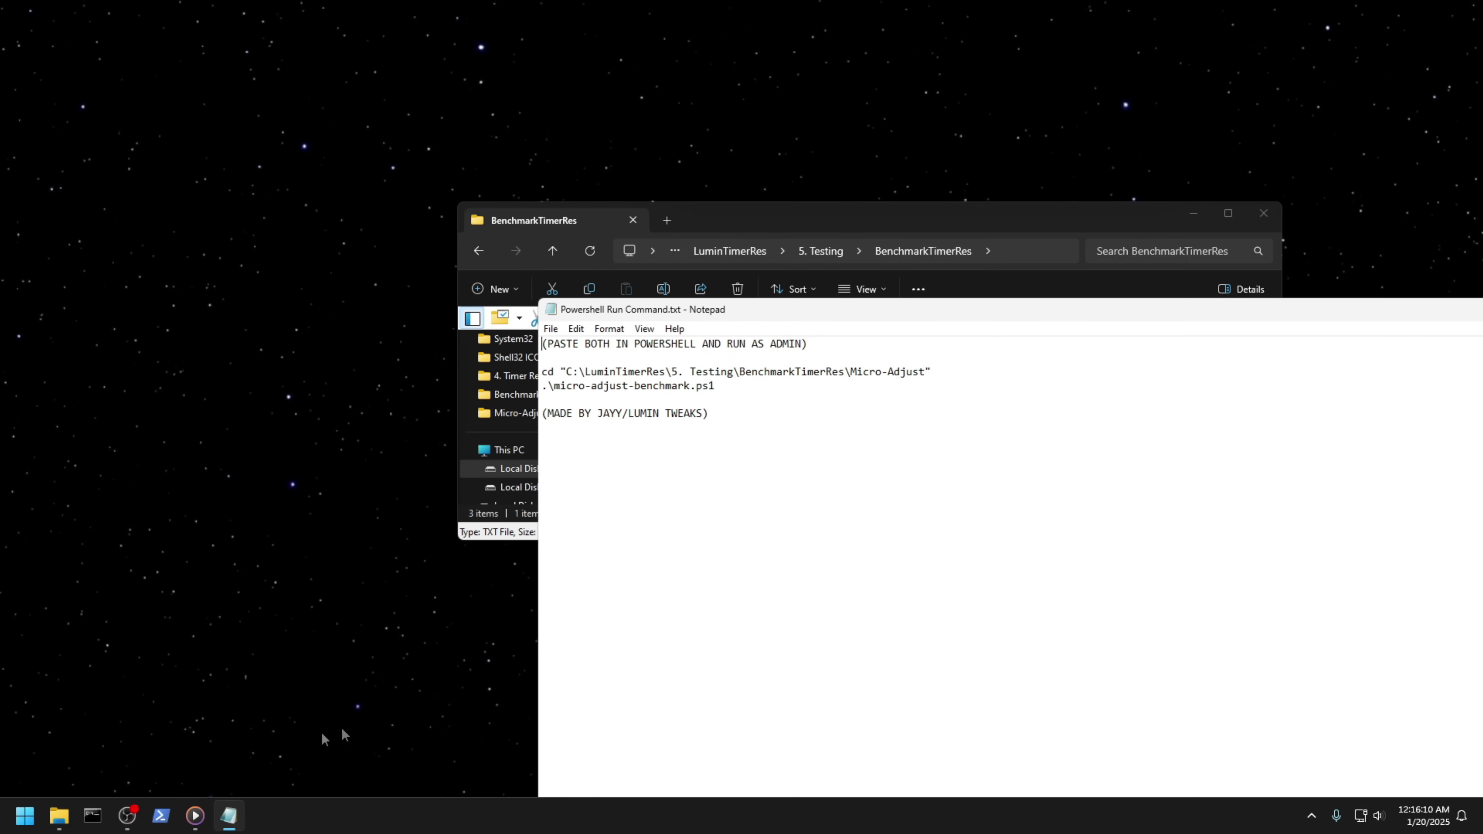
right_click(161, 816)
click(131, 670)
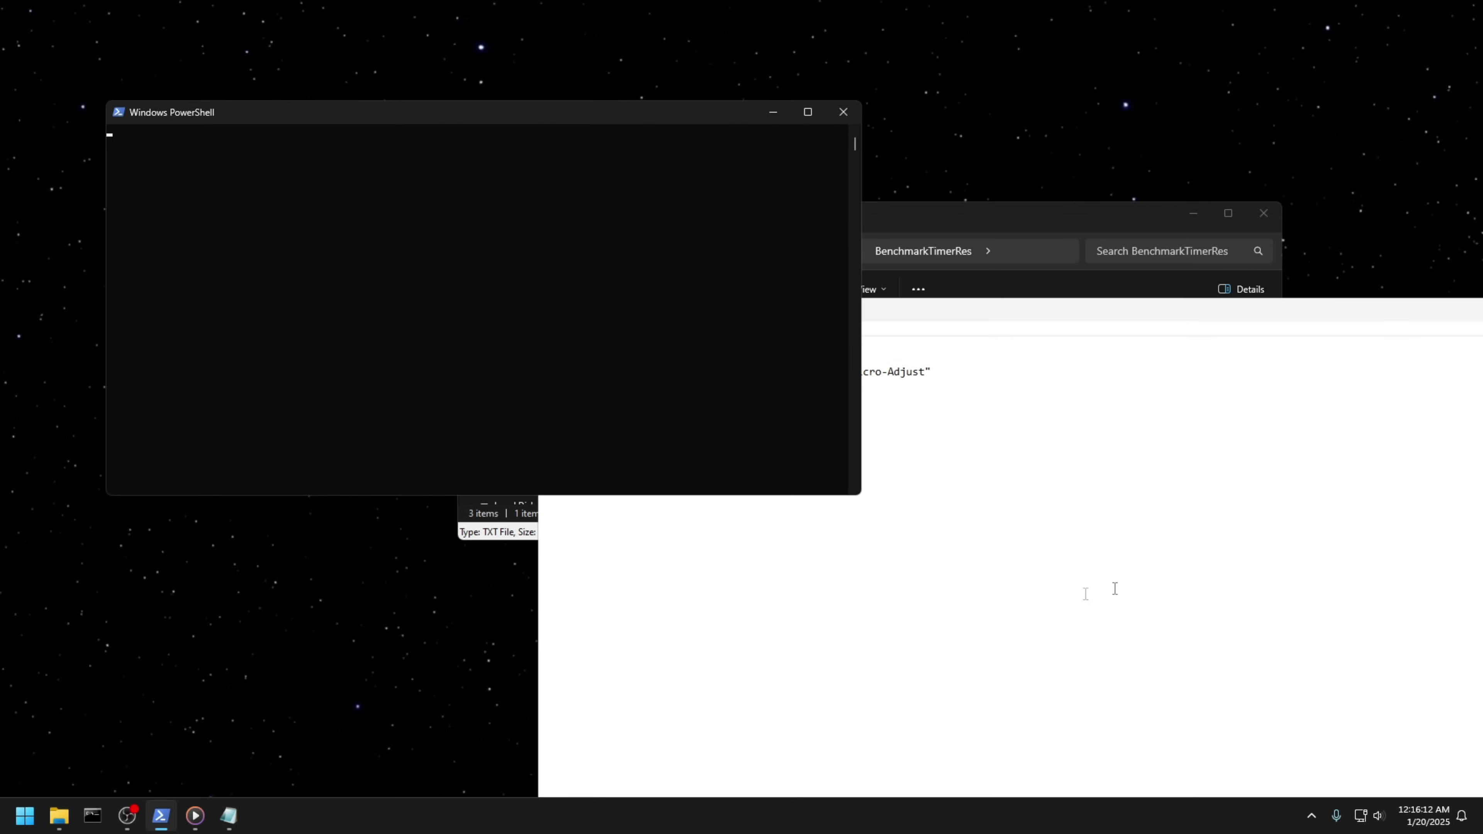
Paste both benchmark commands into PowerShell and run the 0.5–0.52 ms micro-adjust benchmark.
click(1112, 589)
drag(696, 400, 522, 372)
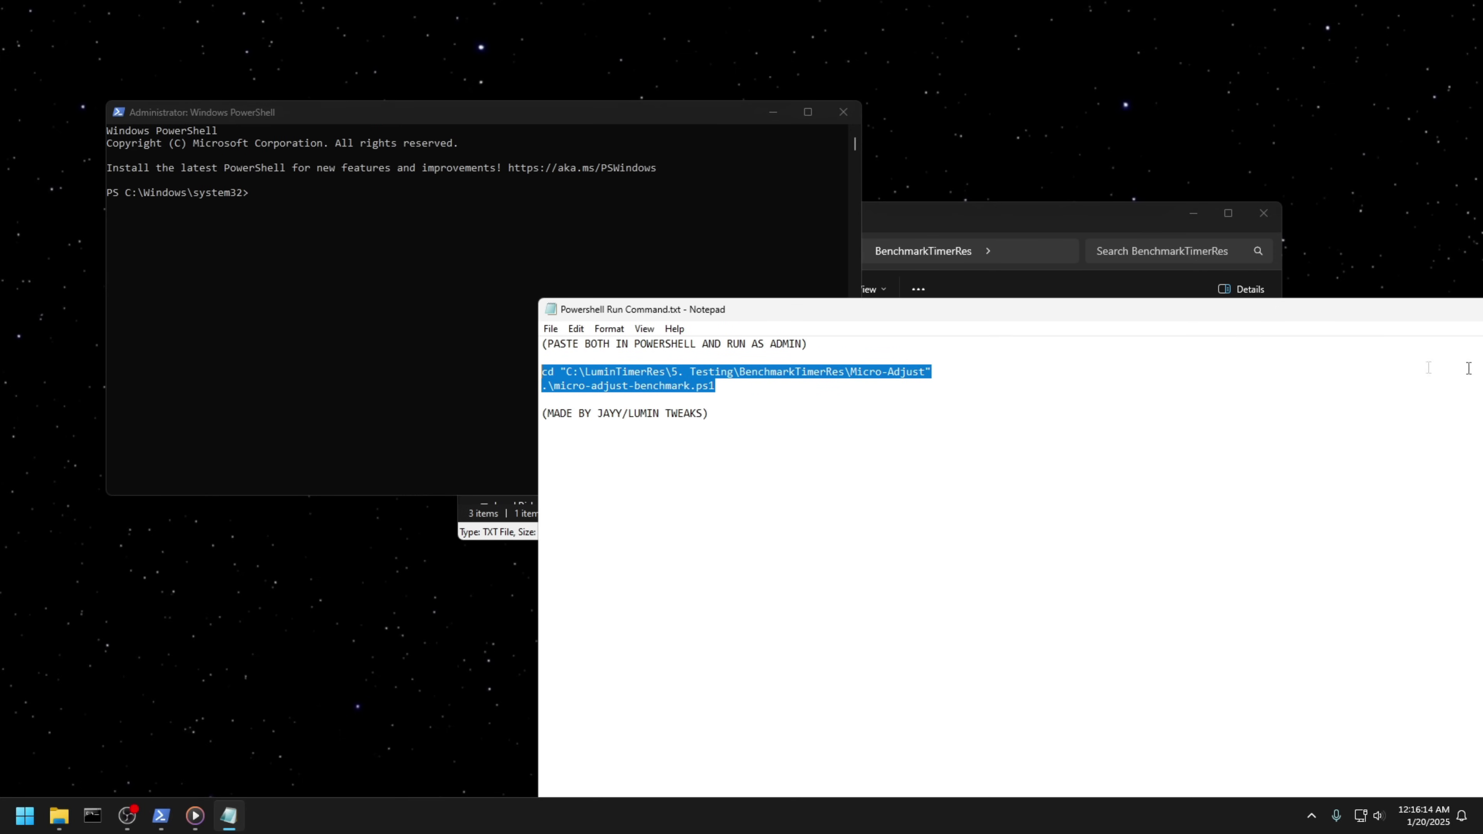
key(ctrl+c)
key(alt+F4)
right_click(575, 368)
key(Return)
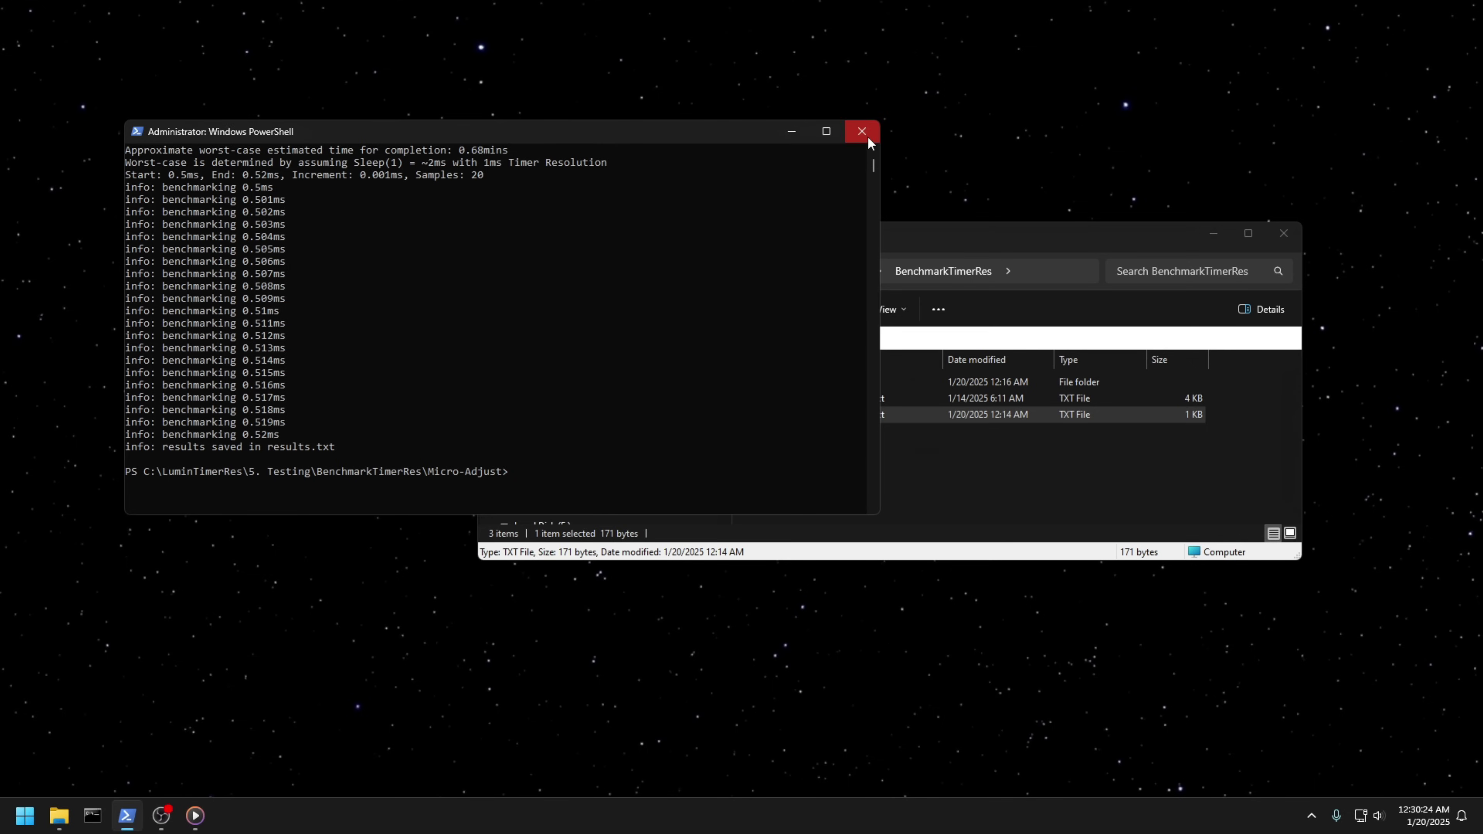
click(862, 131)
Import results.txt from the Micro-Adjust folder into the Plotly data grid.
click(1310, 816)
click(1268, 778)
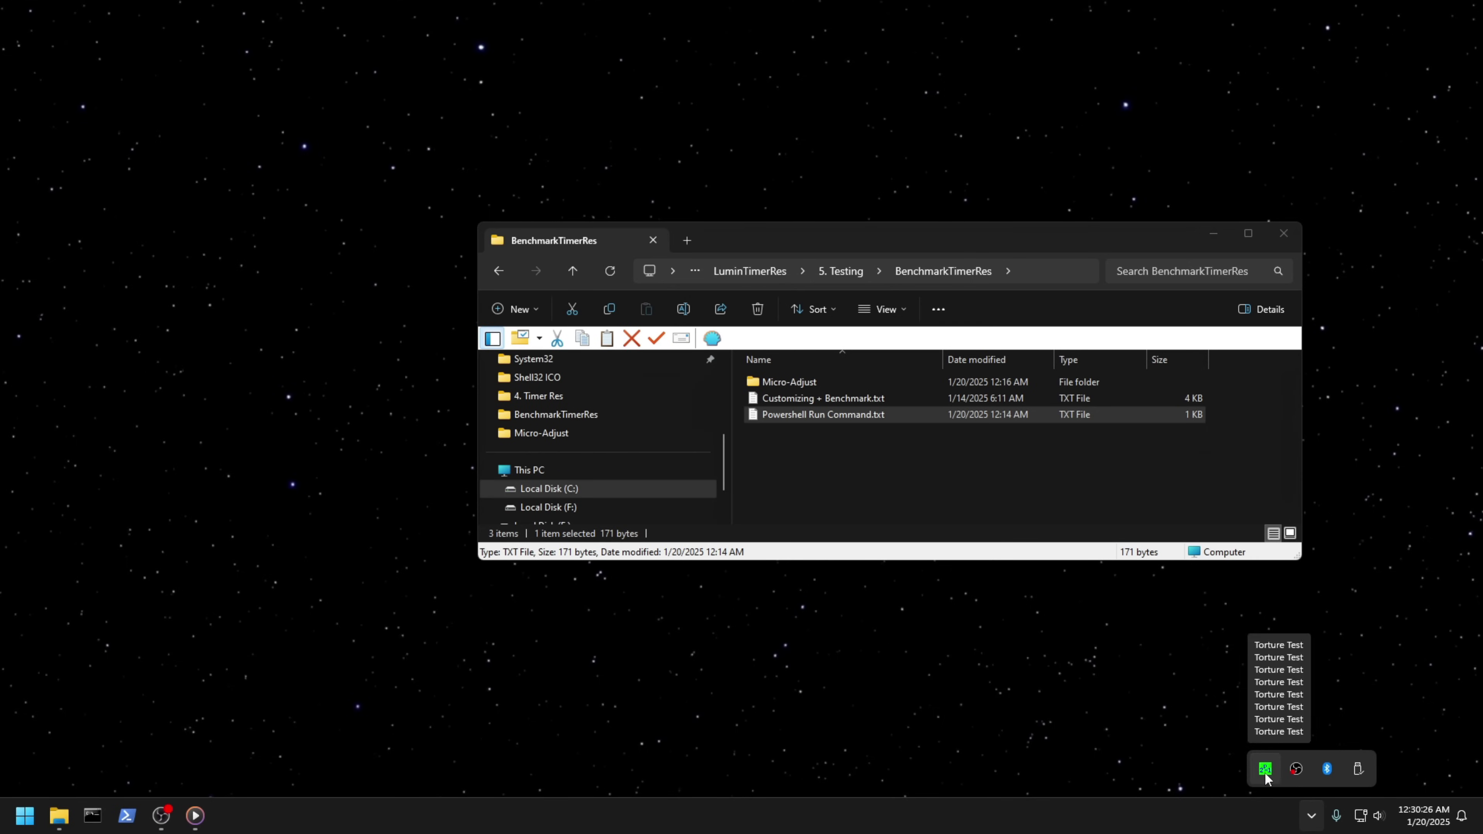
click(1278, 644)
click(617, 81)
click(802, 473)
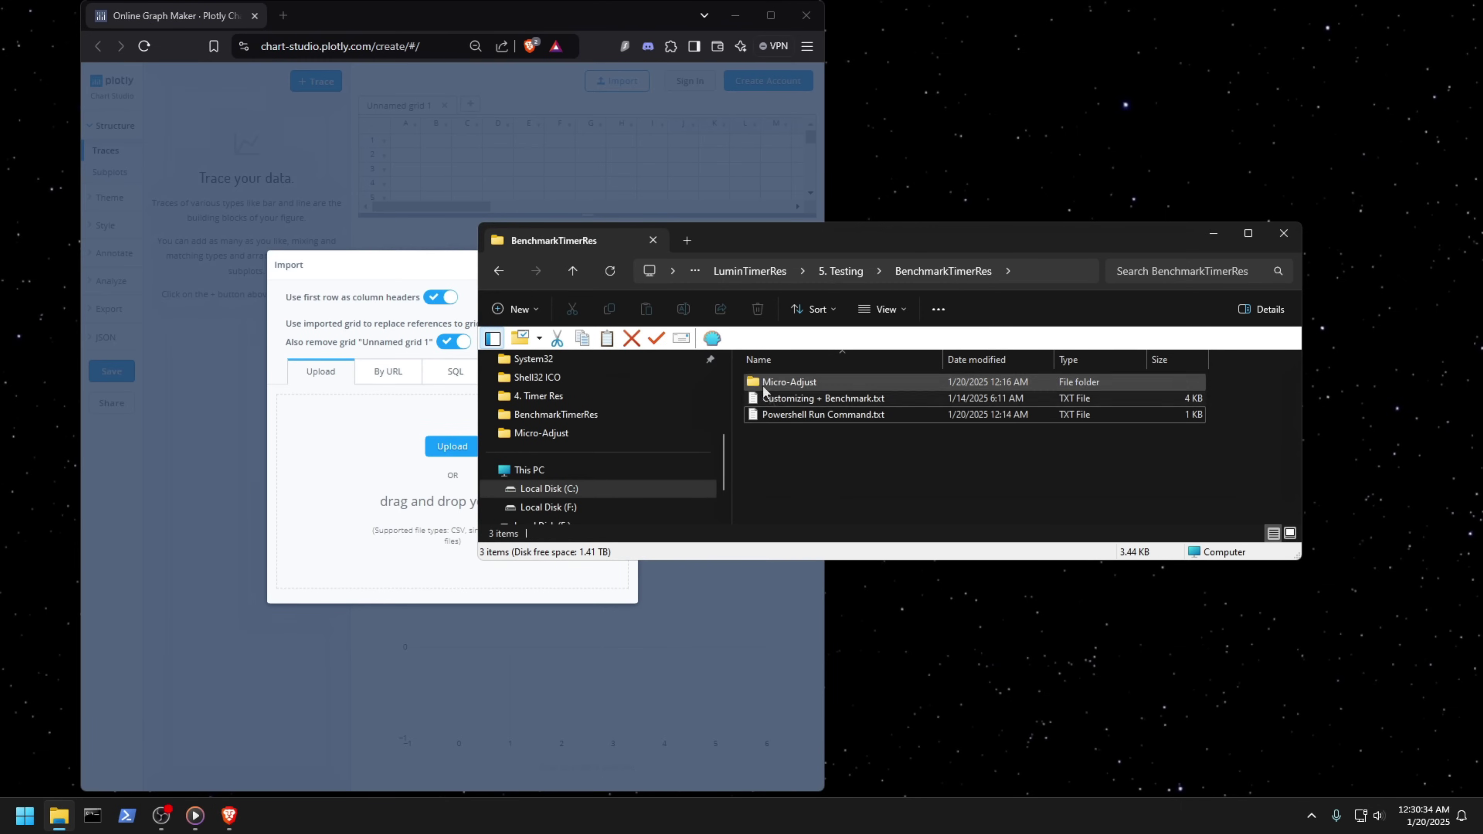
double_click(828, 379)
click(771, 414)
drag(732, 426, 409, 444)
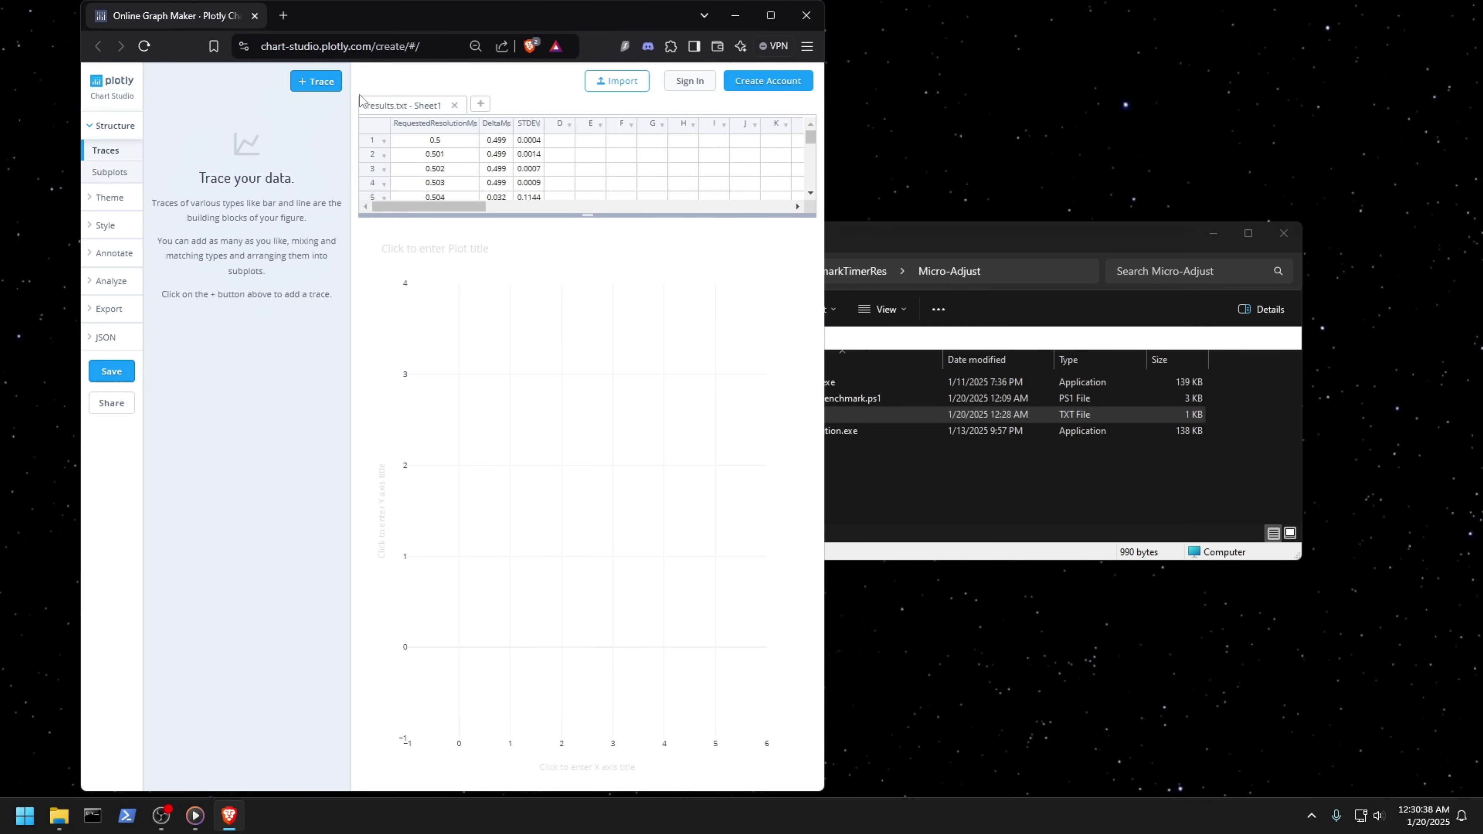
Add a line trace with RequestedResolutionMs on X and DeltaMs on Y.
click(332, 88)
click(256, 134)
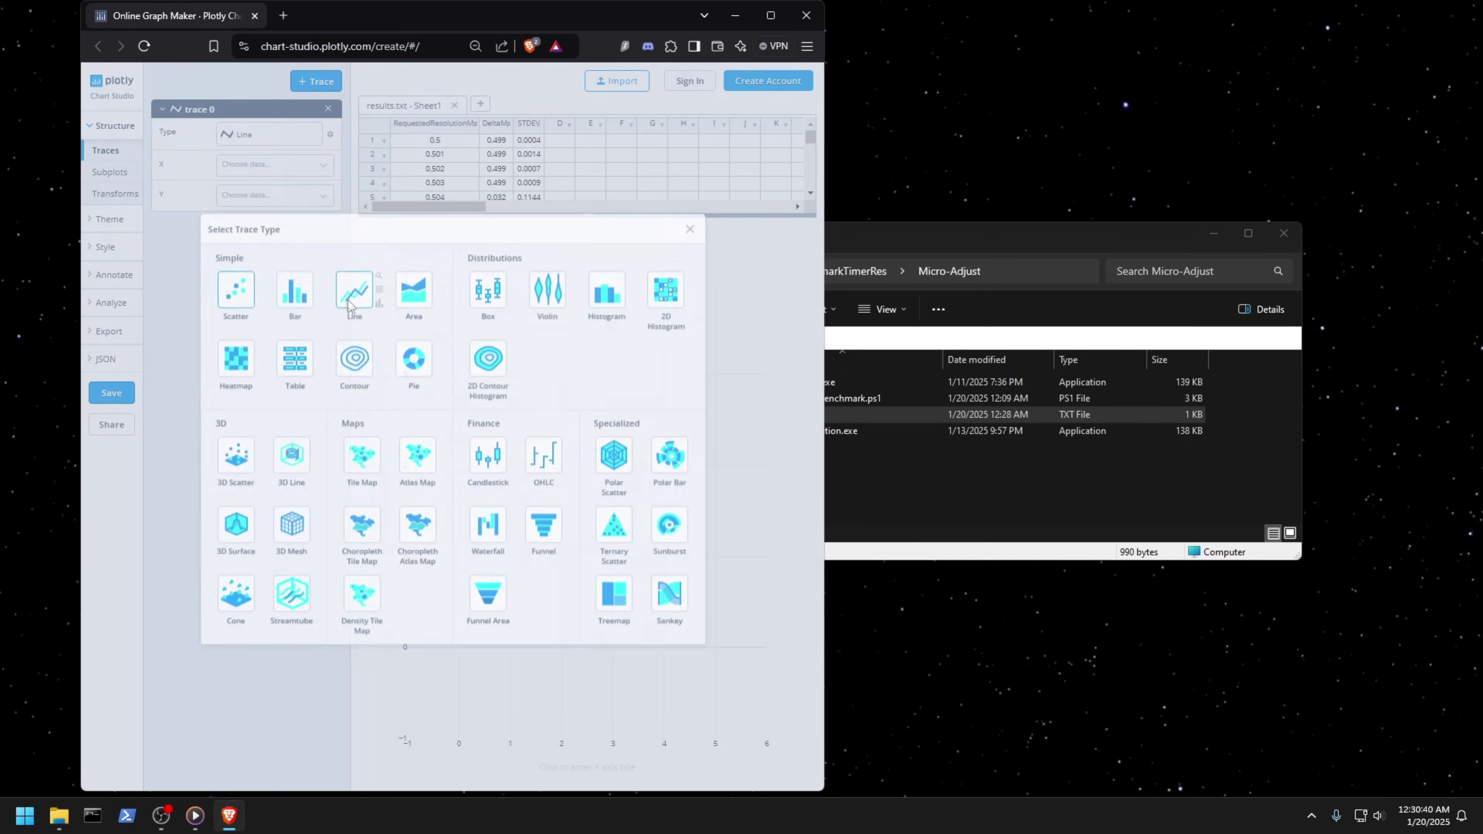
click(354, 288)
click(263, 164)
click(266, 185)
click(239, 217)
click(239, 256)
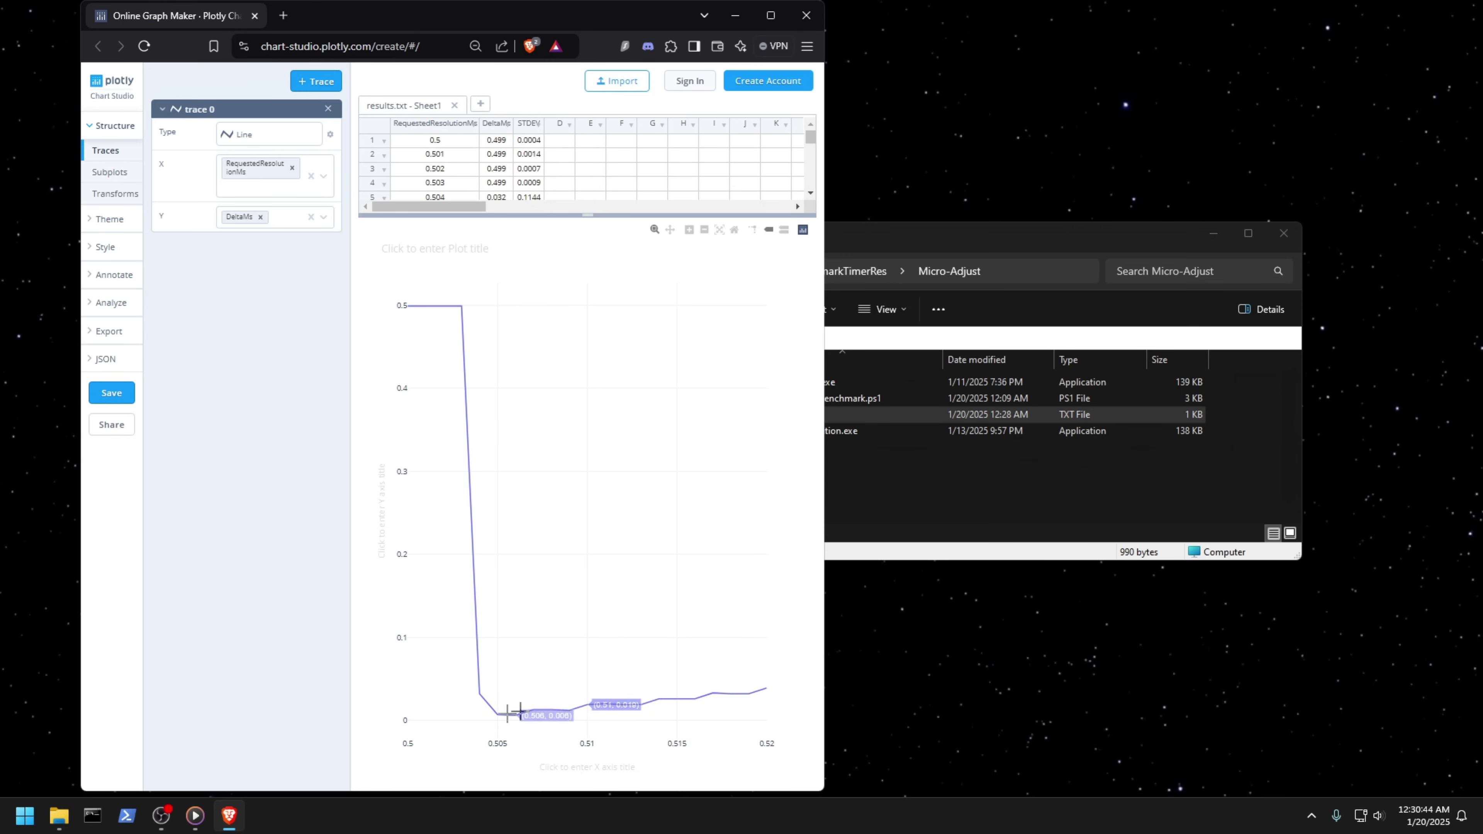
key(super)
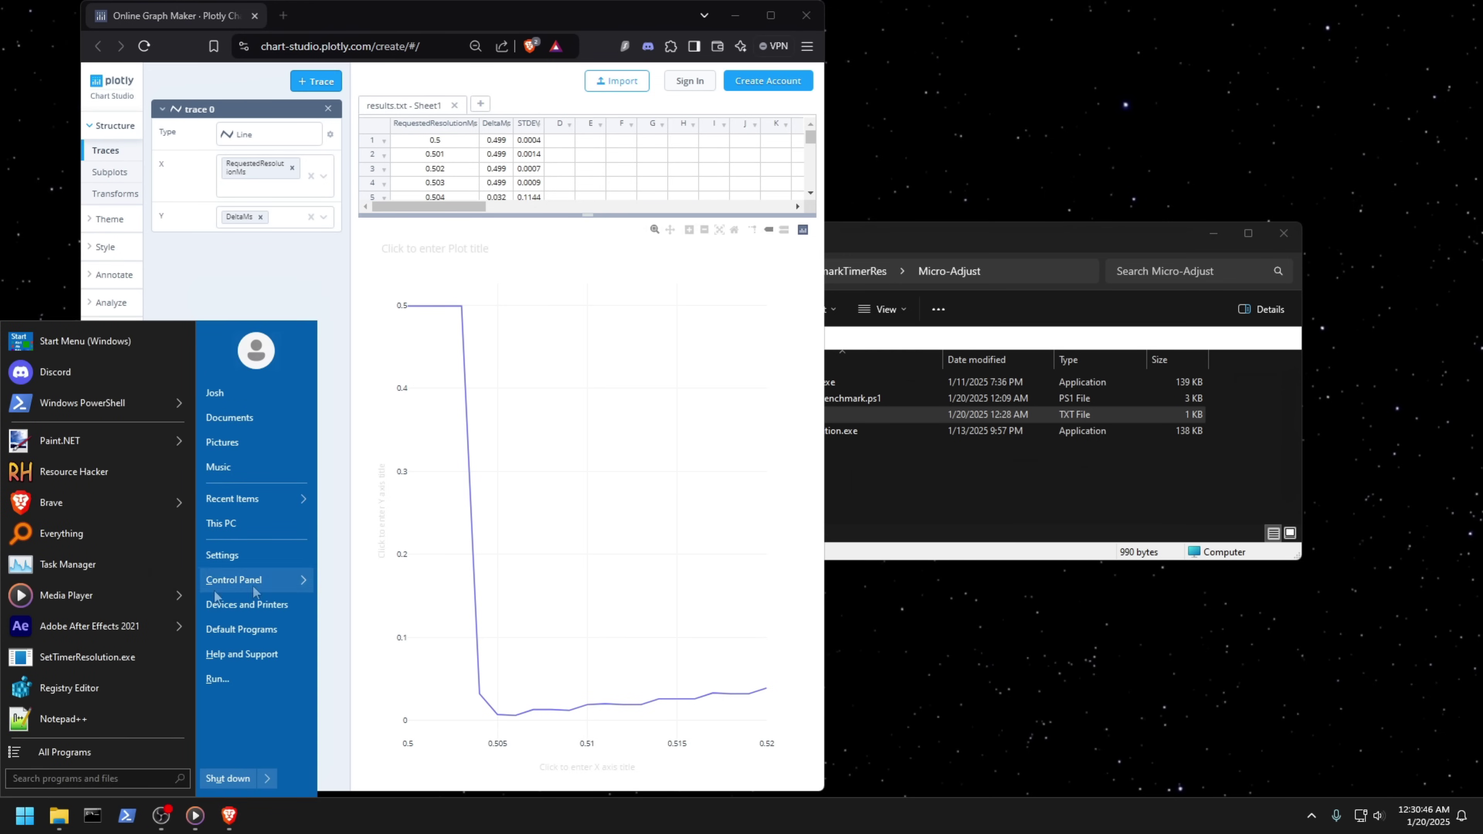
Search Task Manager's running processes for SetTimerResolution.
click(70, 564)
click(657, 259)
text(set)
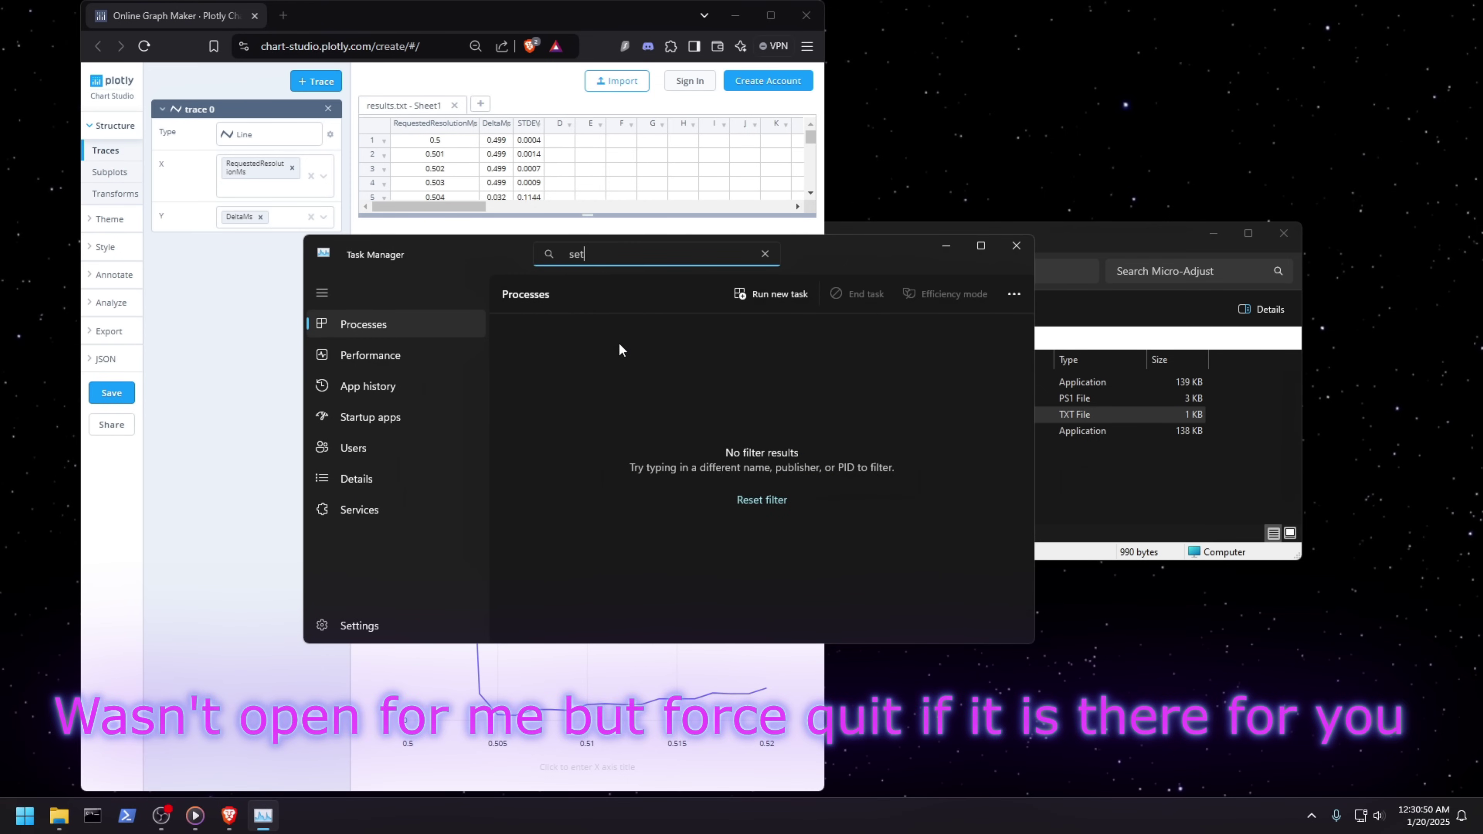
text(t)
click(1016, 245)
Navigate from BenchmarkTimerRes up to LuminTimerRes, then into 4. Timer Res > Startup.
click(1045, 457)
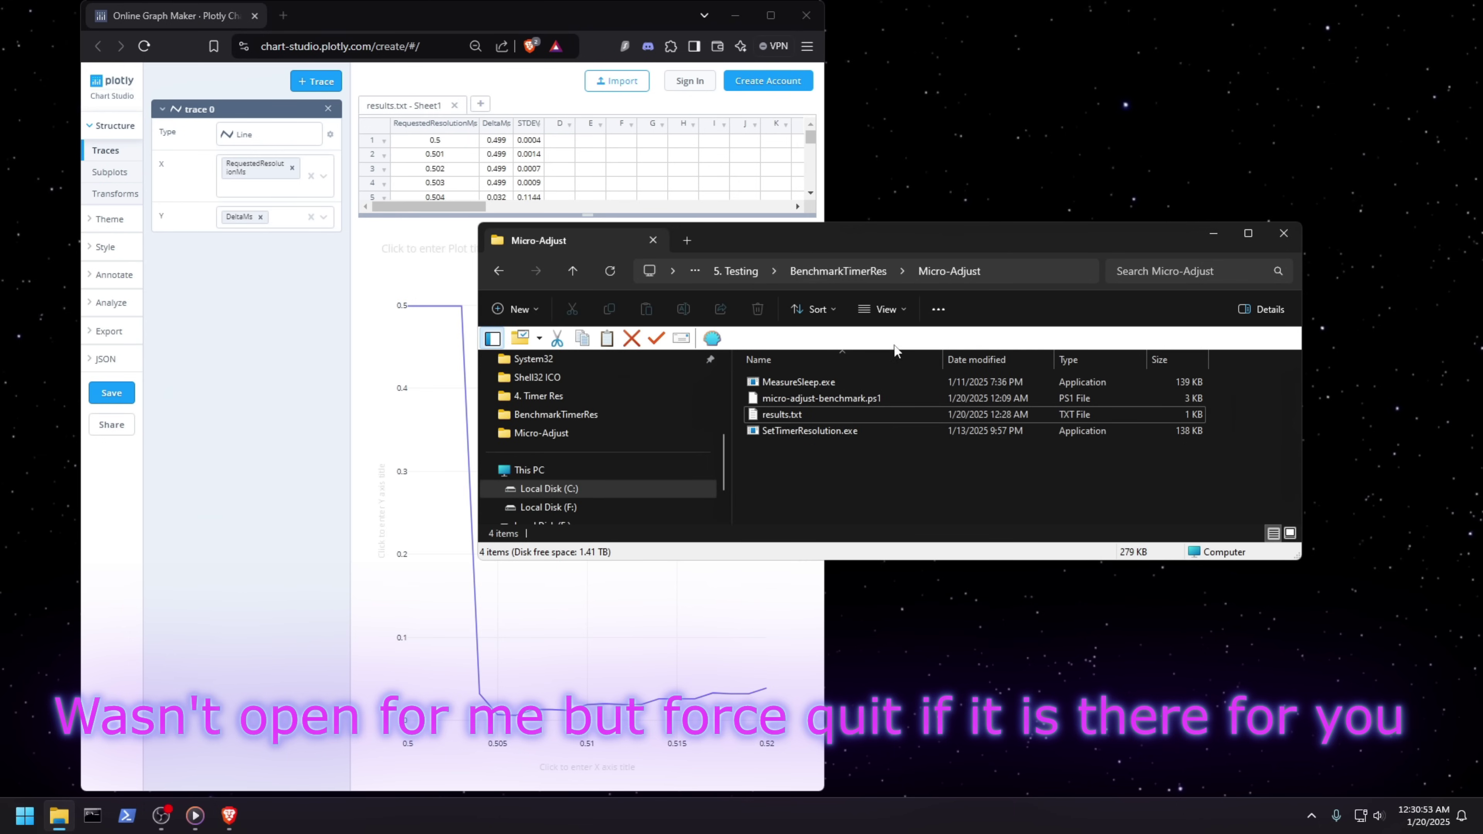
click(837, 271)
click(839, 272)
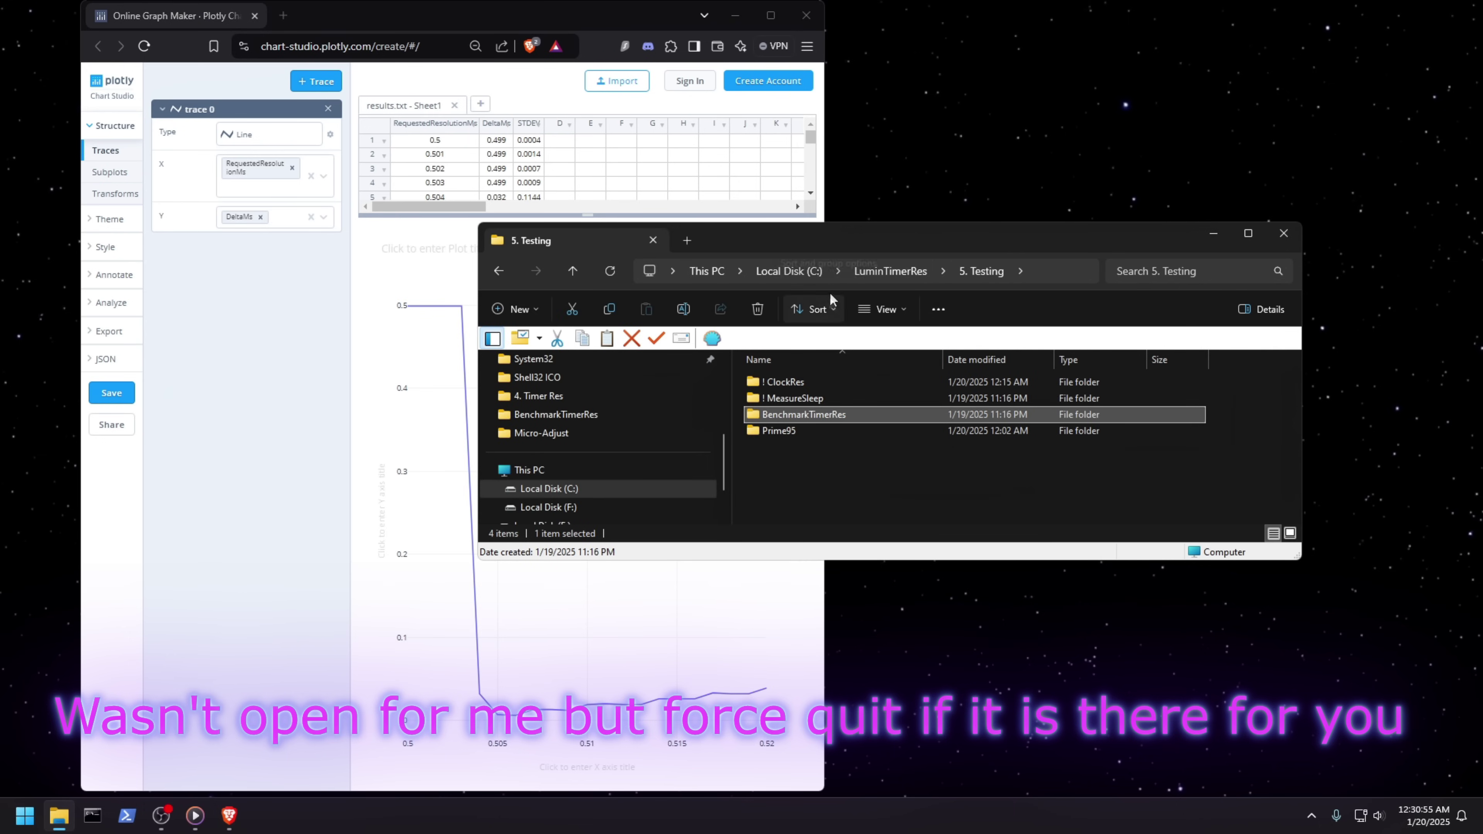
key(alt+Up)
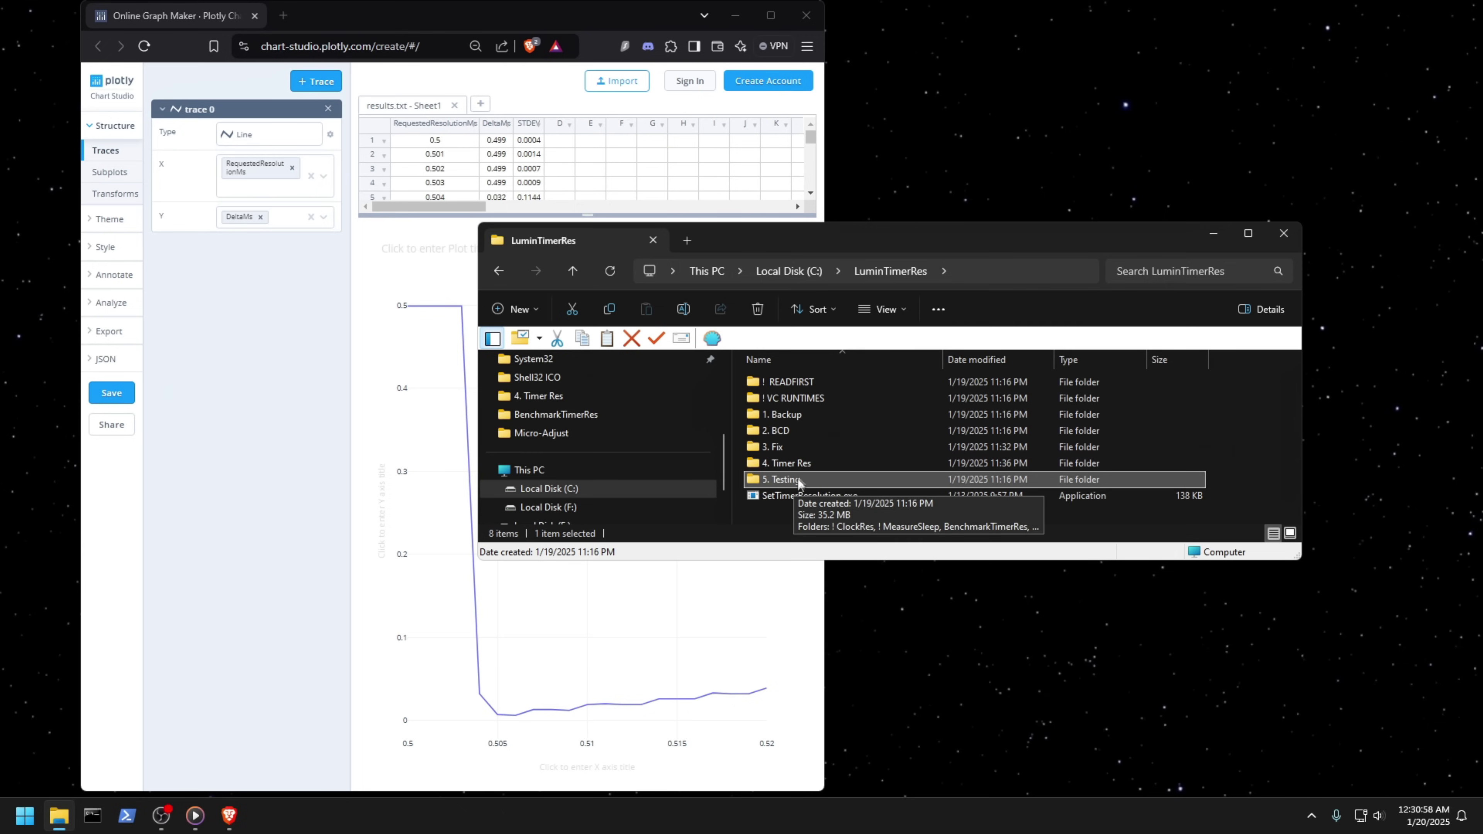
double_click(800, 461)
double_click(795, 414)
Change the SetTimerResolution shortcut's target resolution from 5040 to 5050 and apply it.
right_click(781, 383)
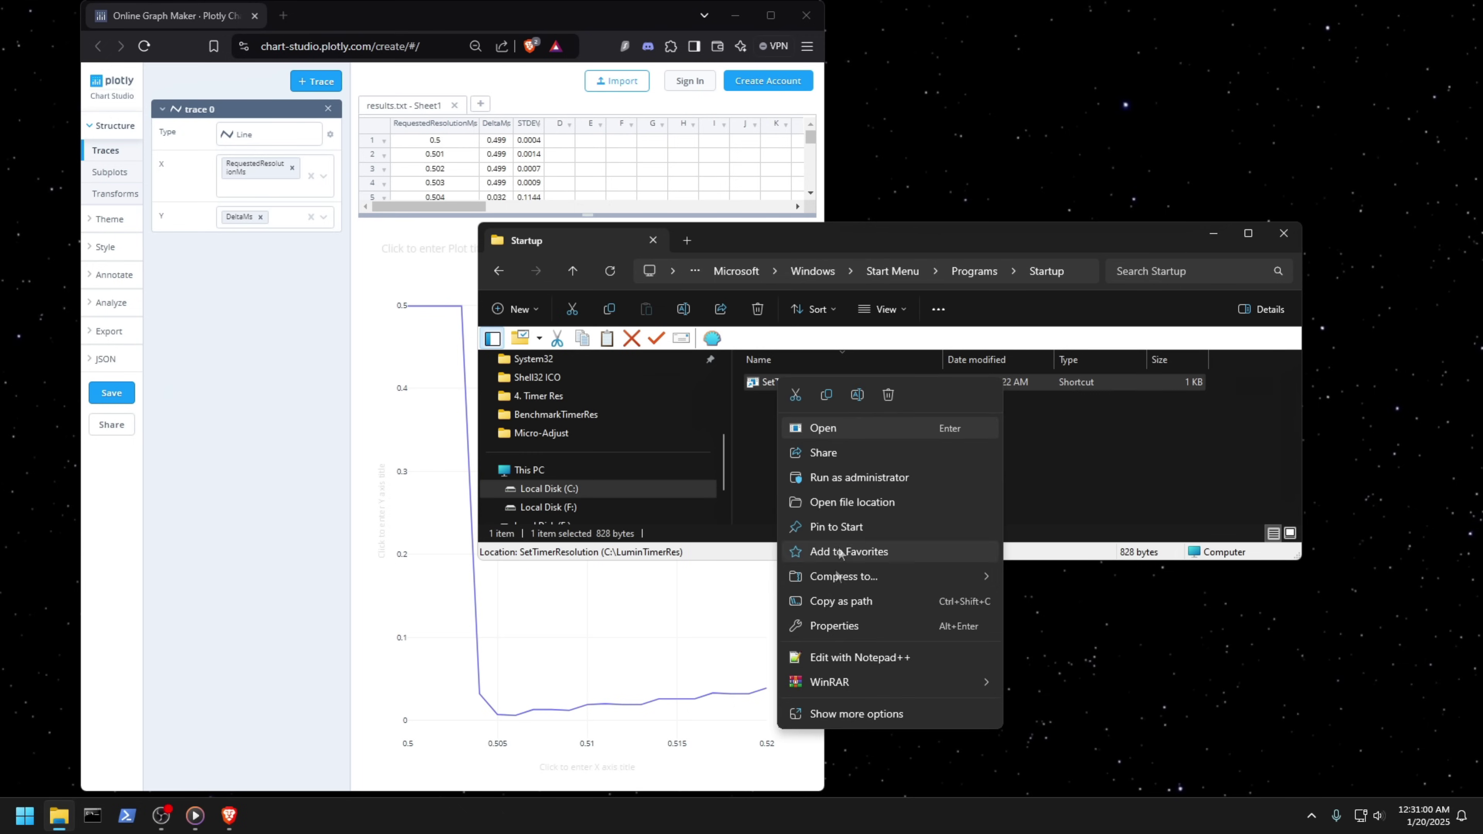
click(844, 711)
click(840, 769)
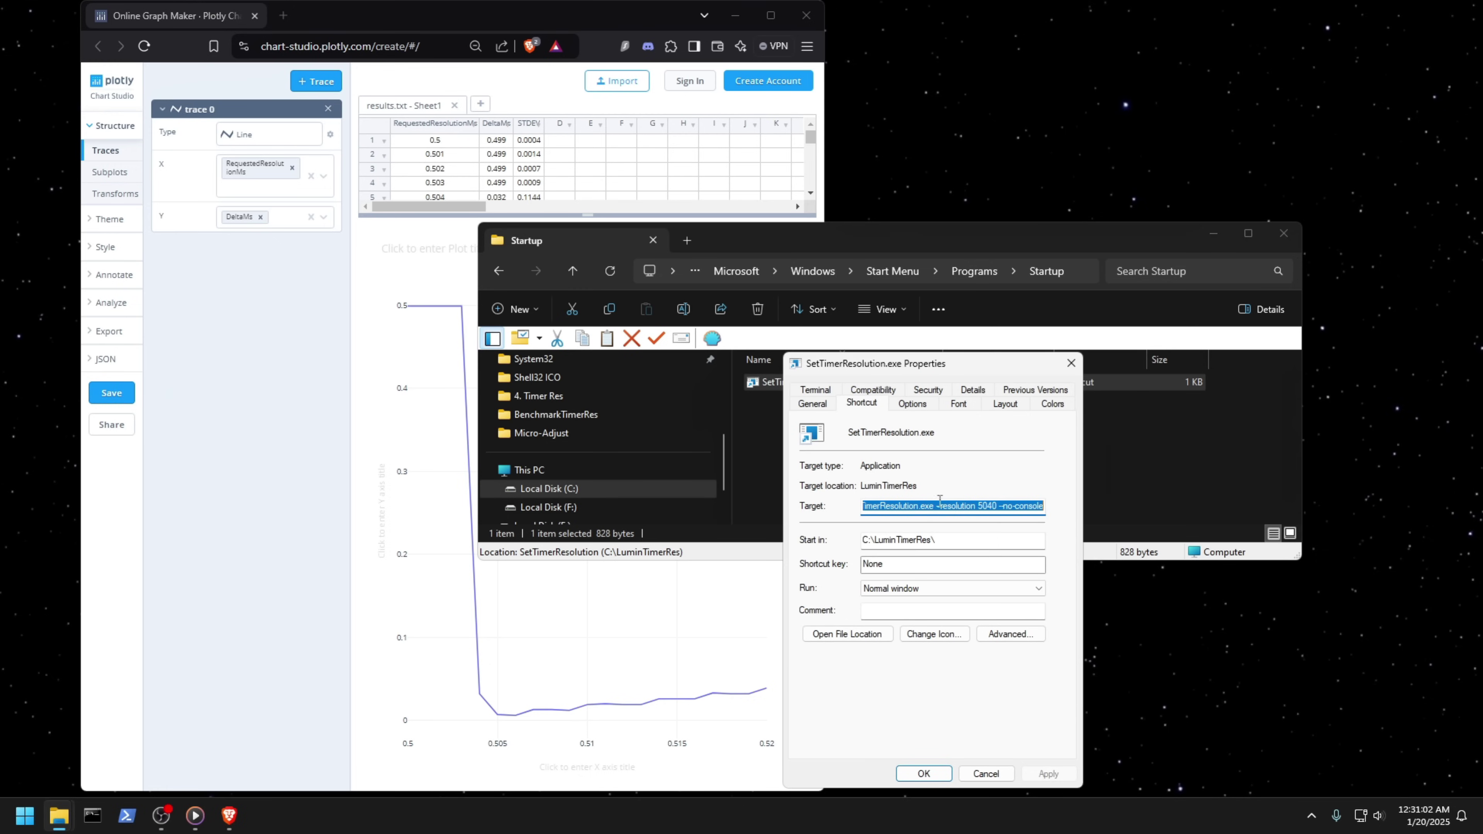
click(997, 507)
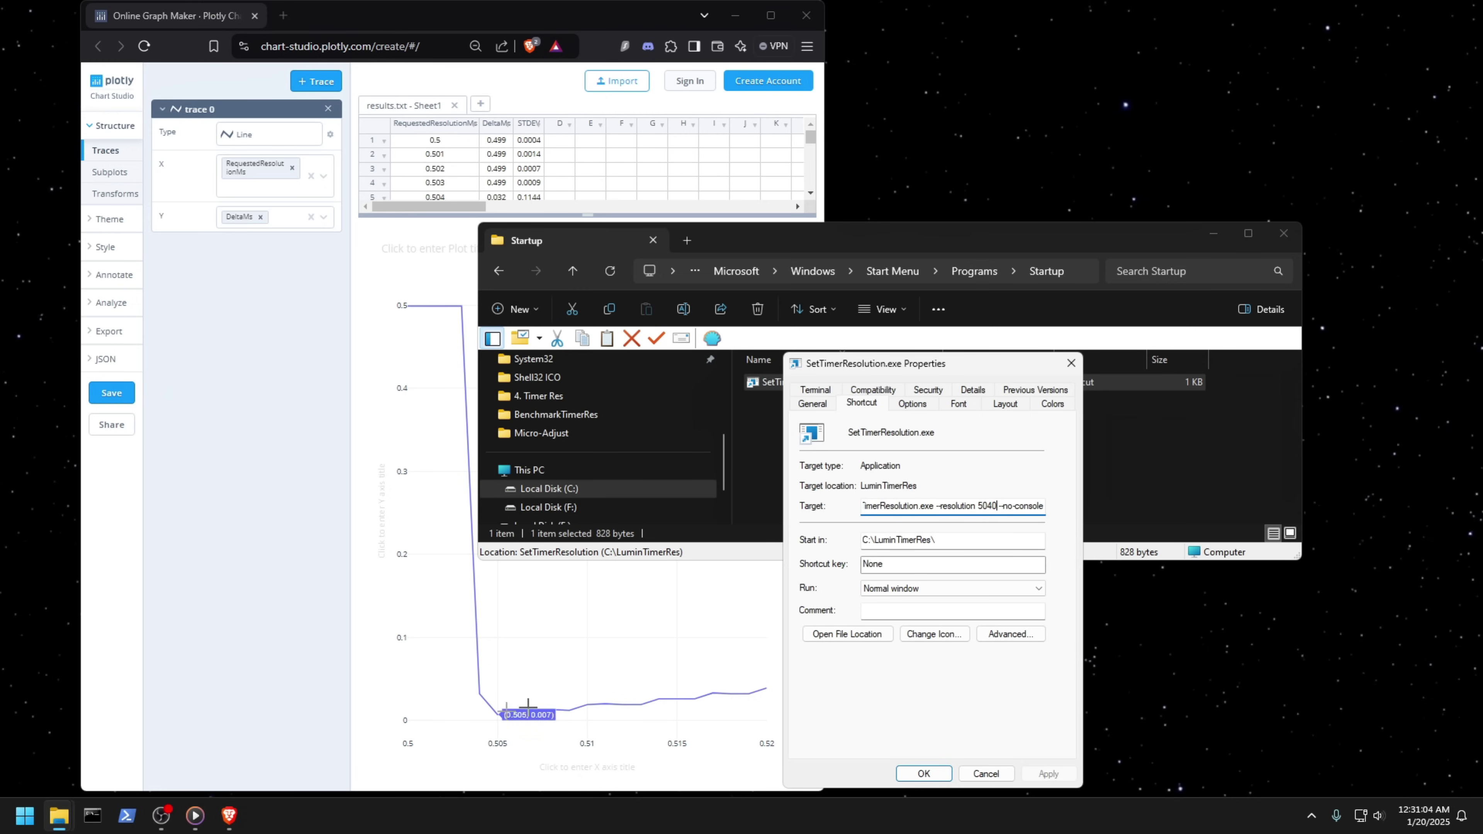
text(5)
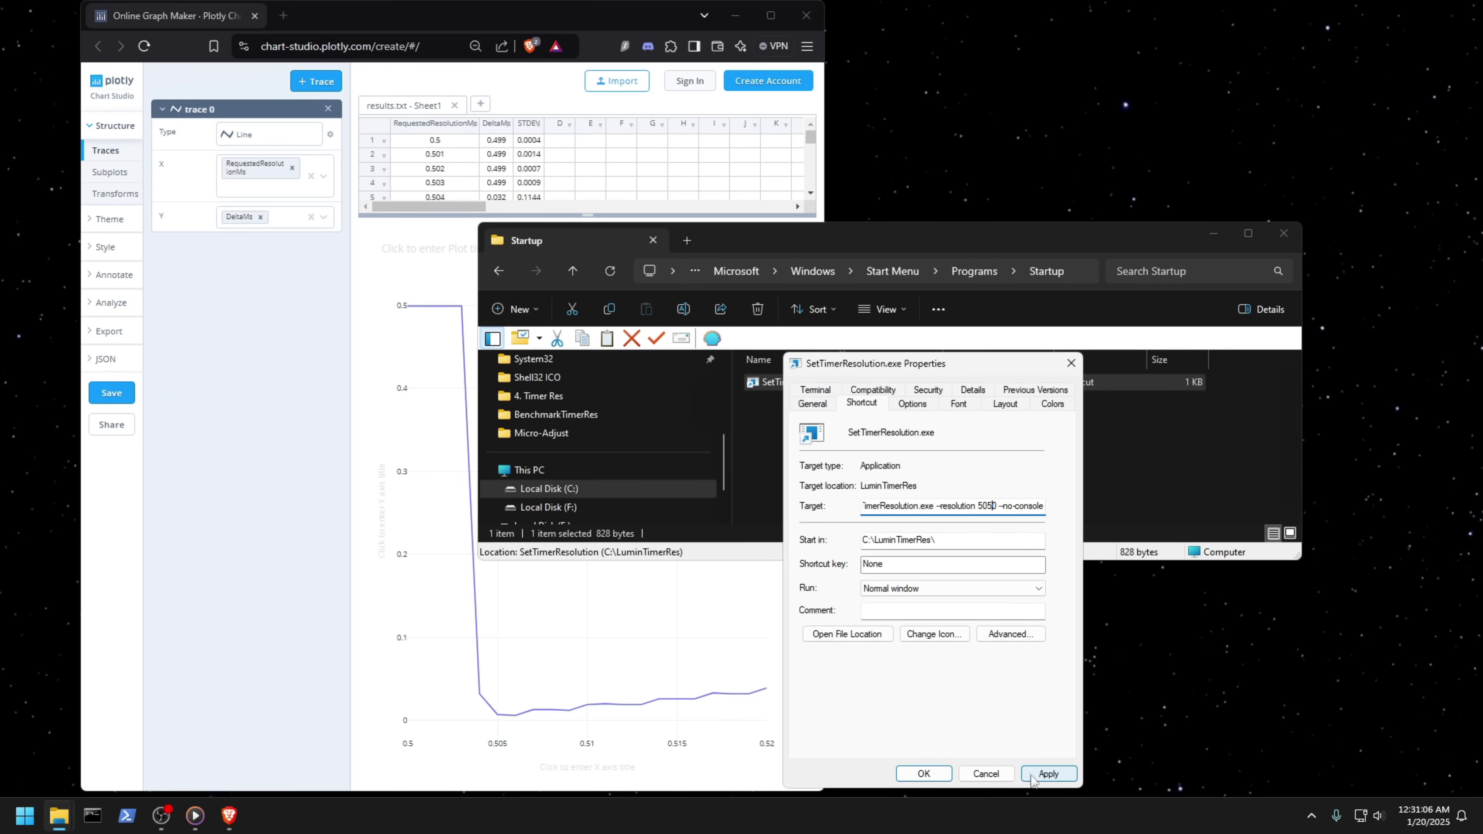
click(1040, 774)
click(1071, 362)
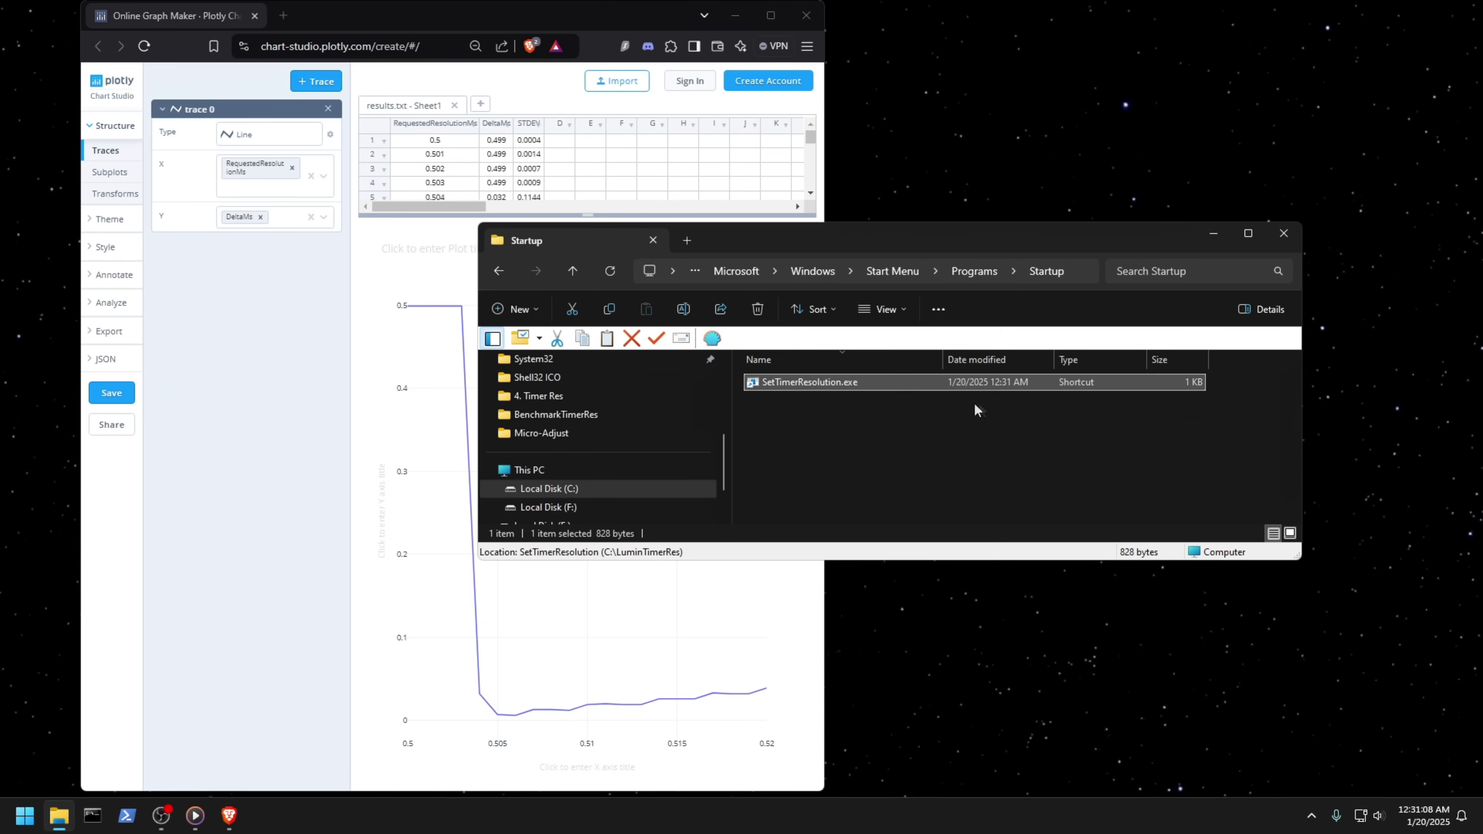
right_click(799, 386)
click(903, 133)
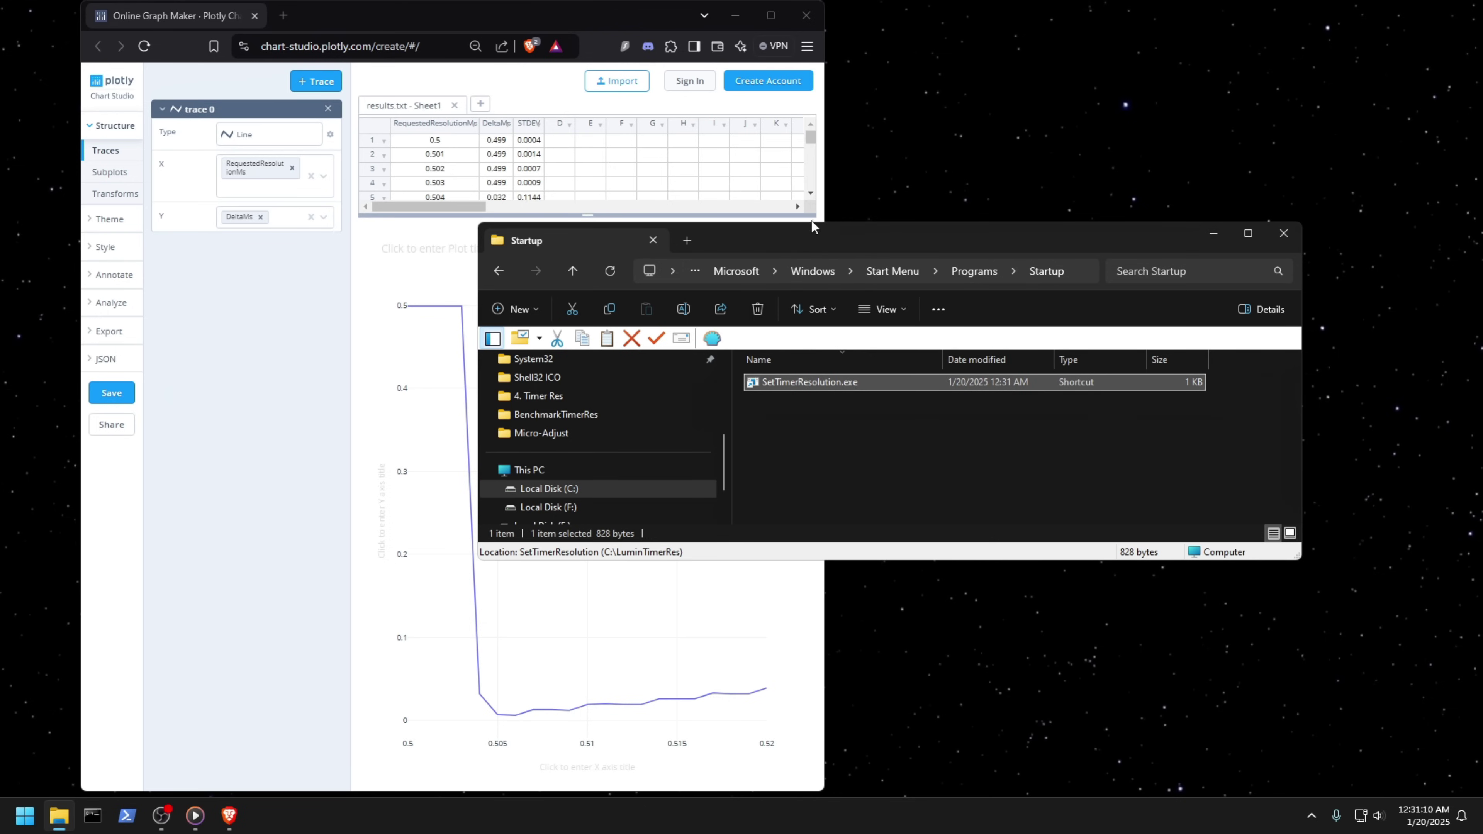
click(309, 409)
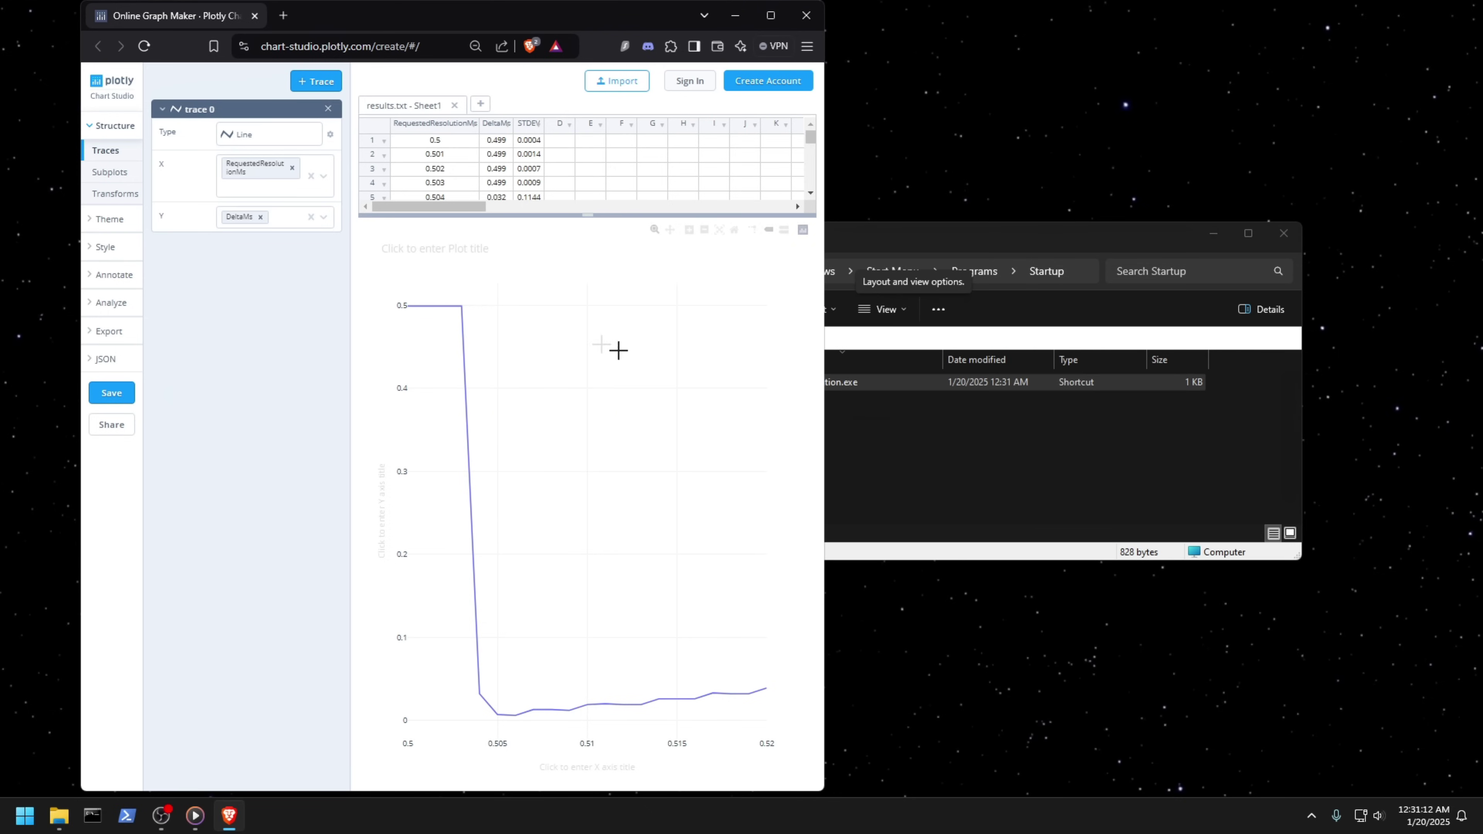
Close the Plotly browser window and run MeasureSleep.exe as administrator, confirming 0.5050 ms.
click(806, 15)
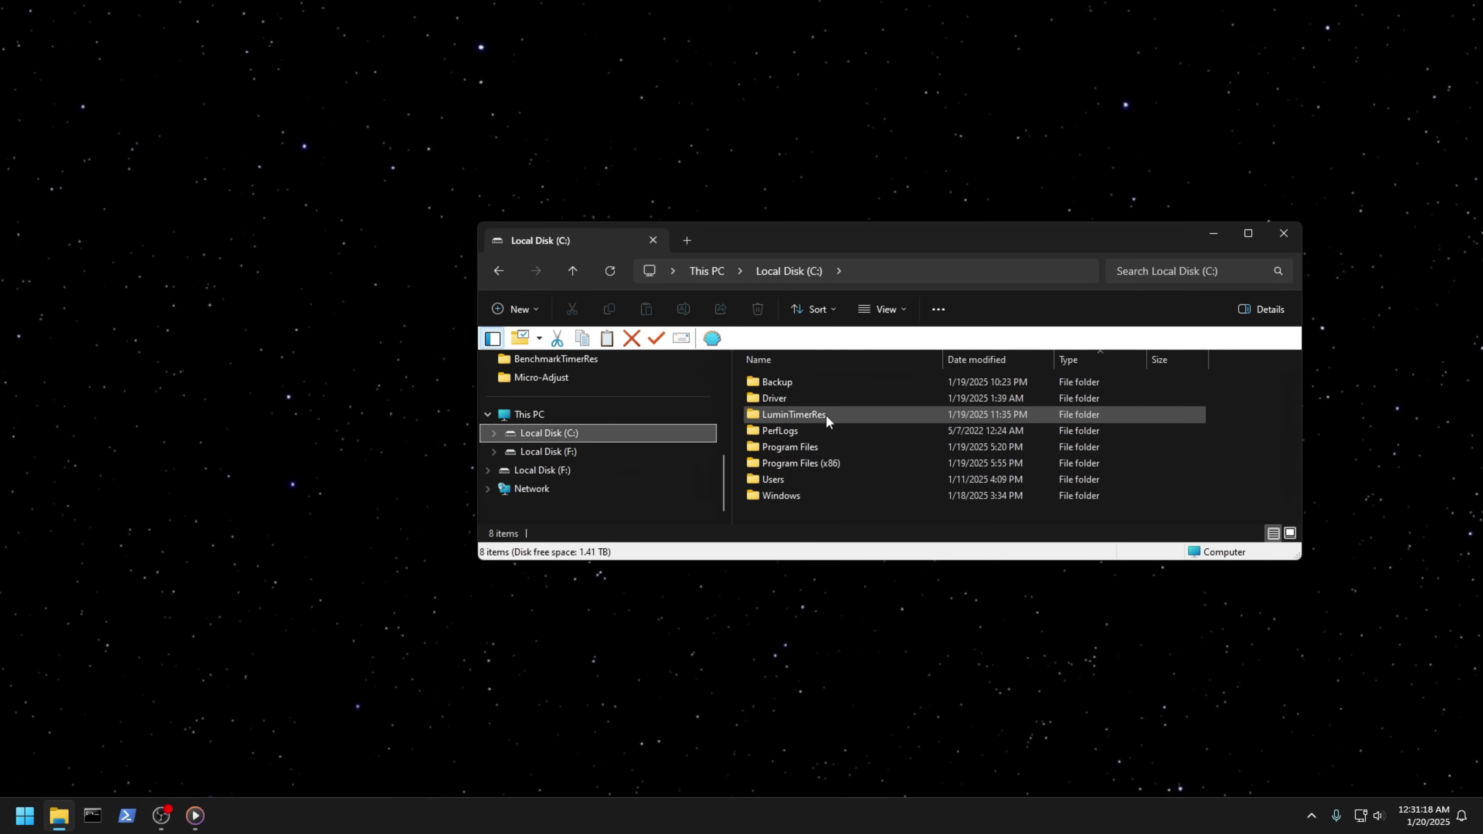
double_click(804, 479)
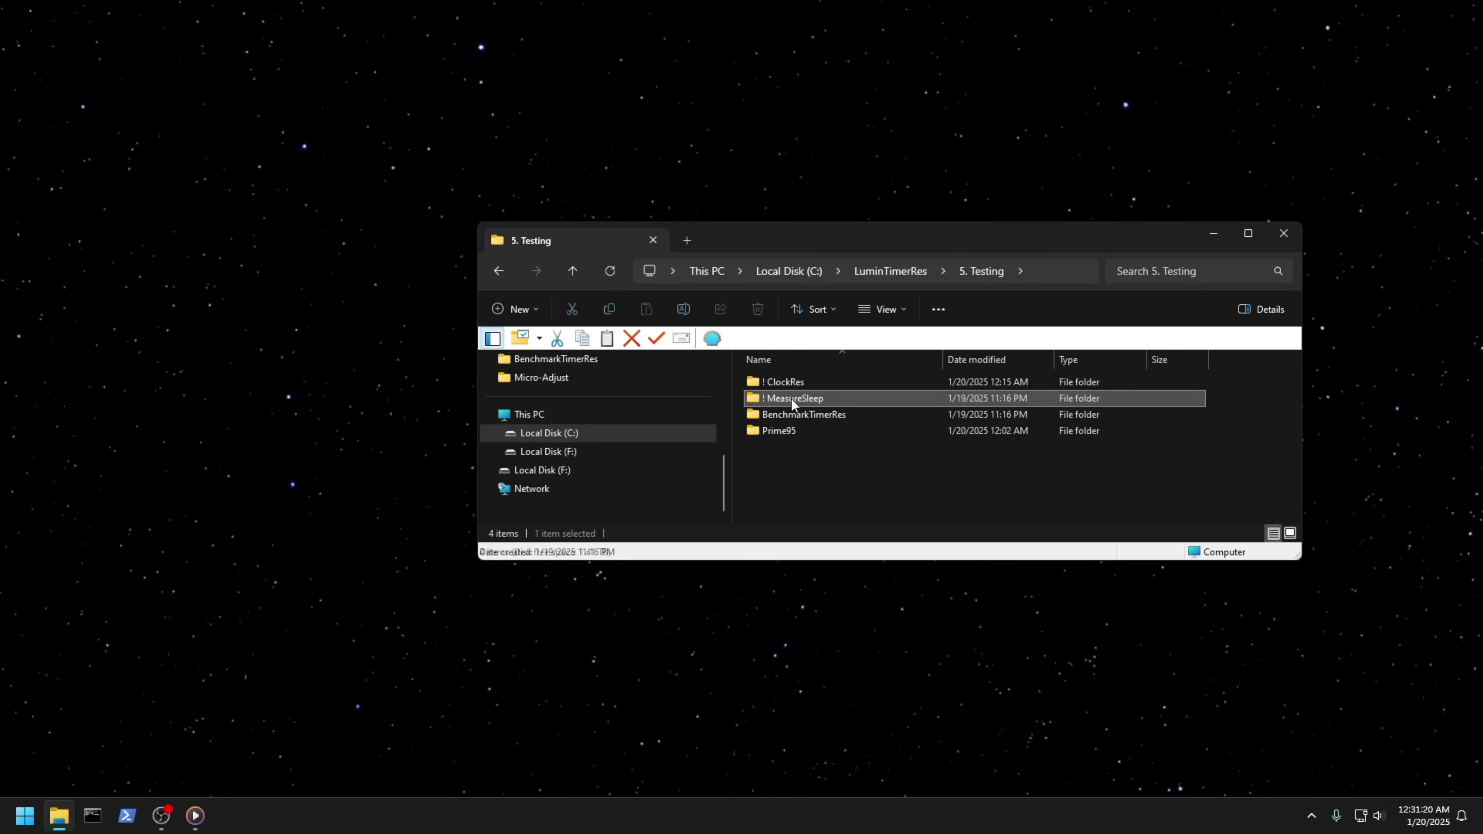
right_click(779, 402)
right_click(765, 436)
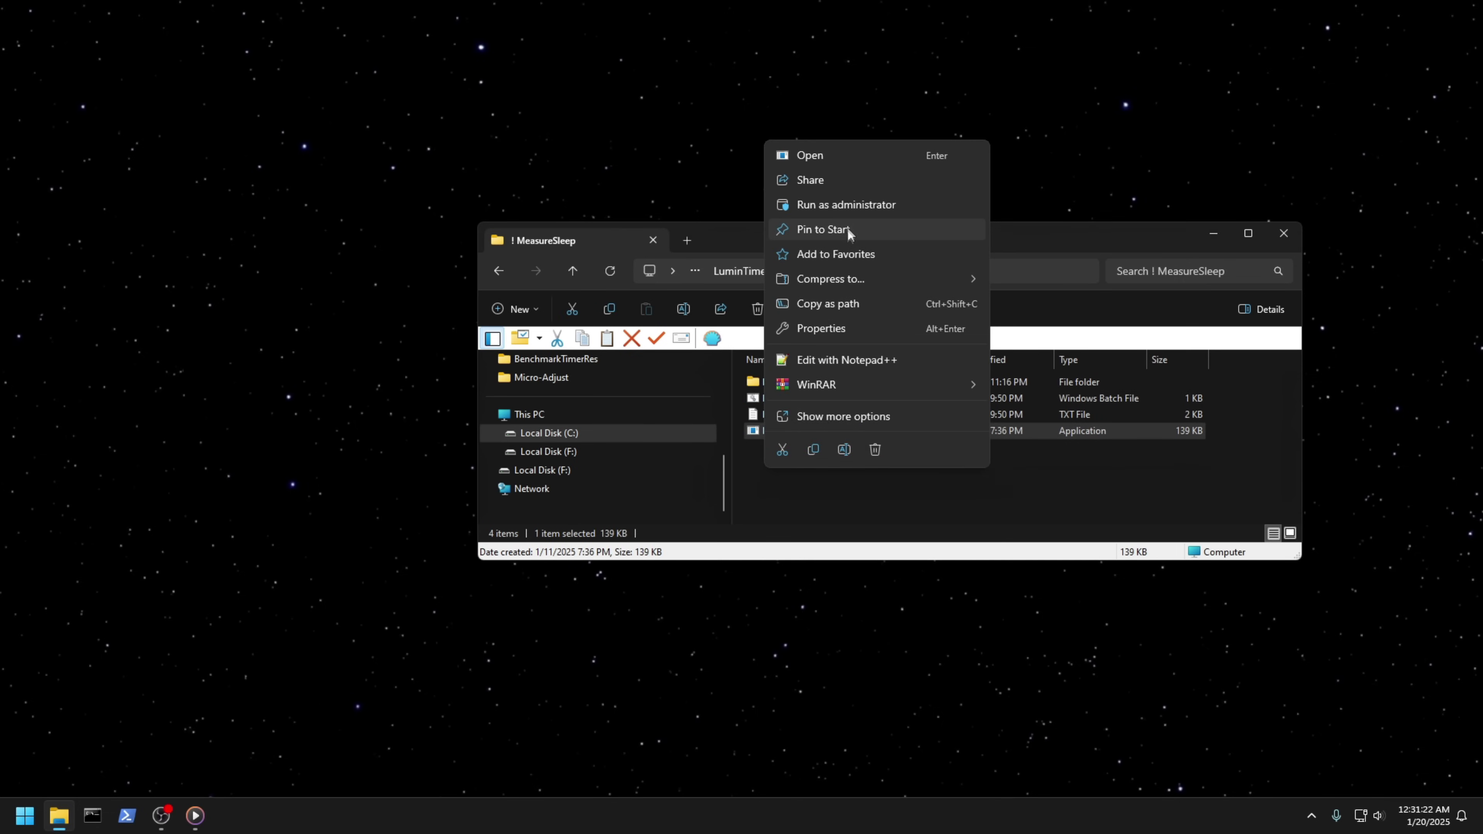
click(845, 205)
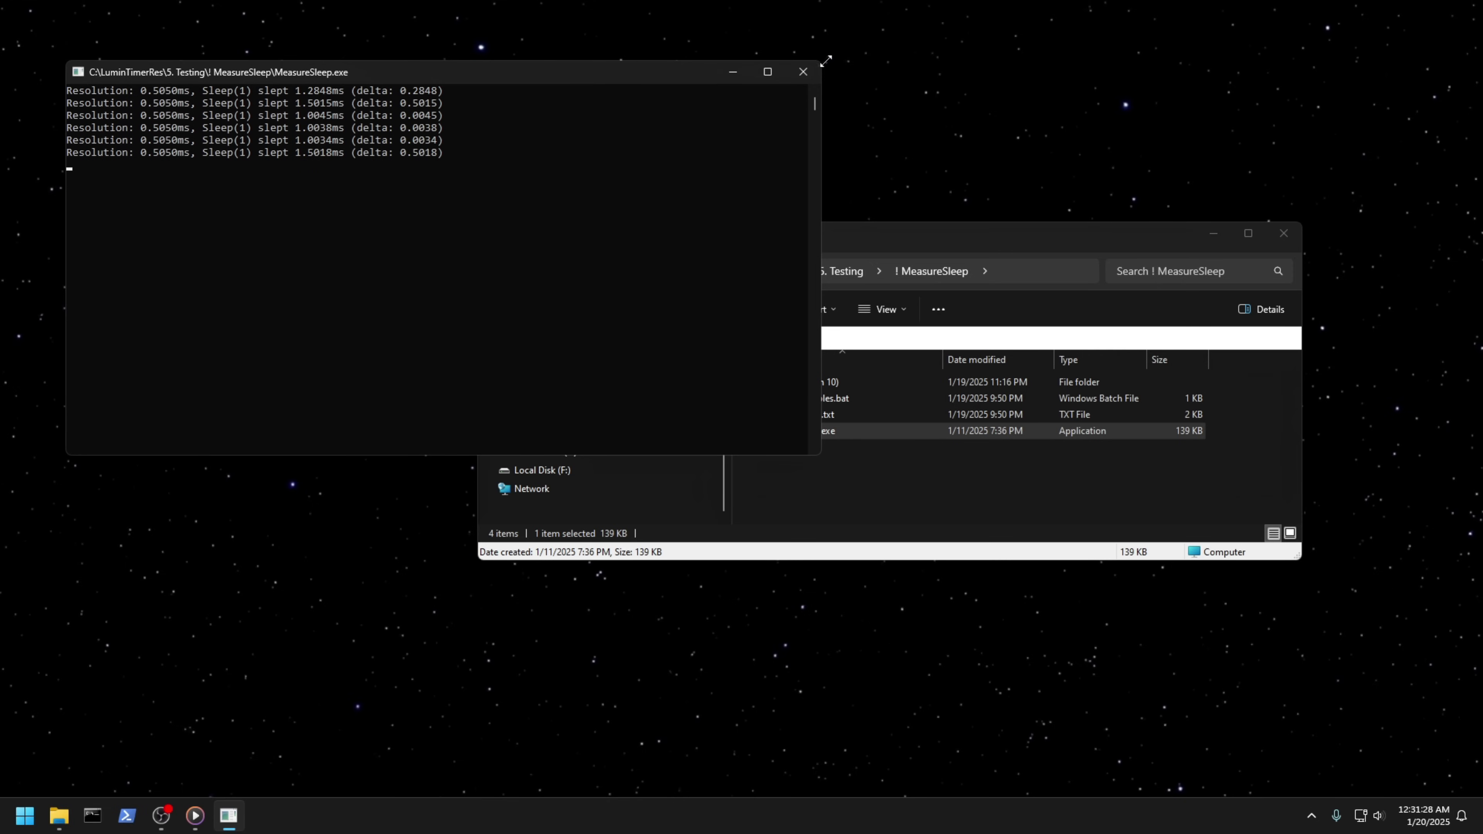
click(803, 72)
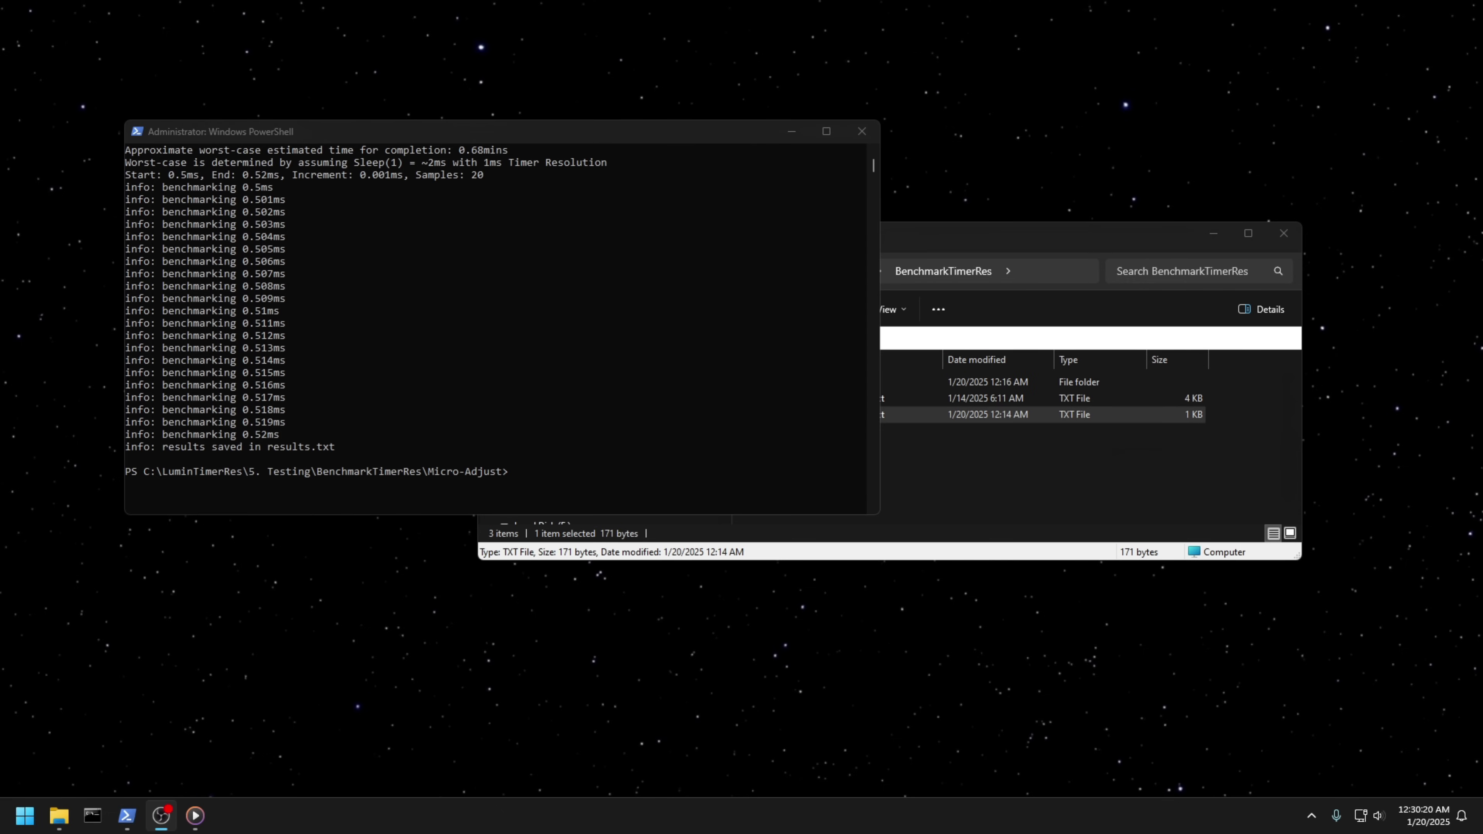